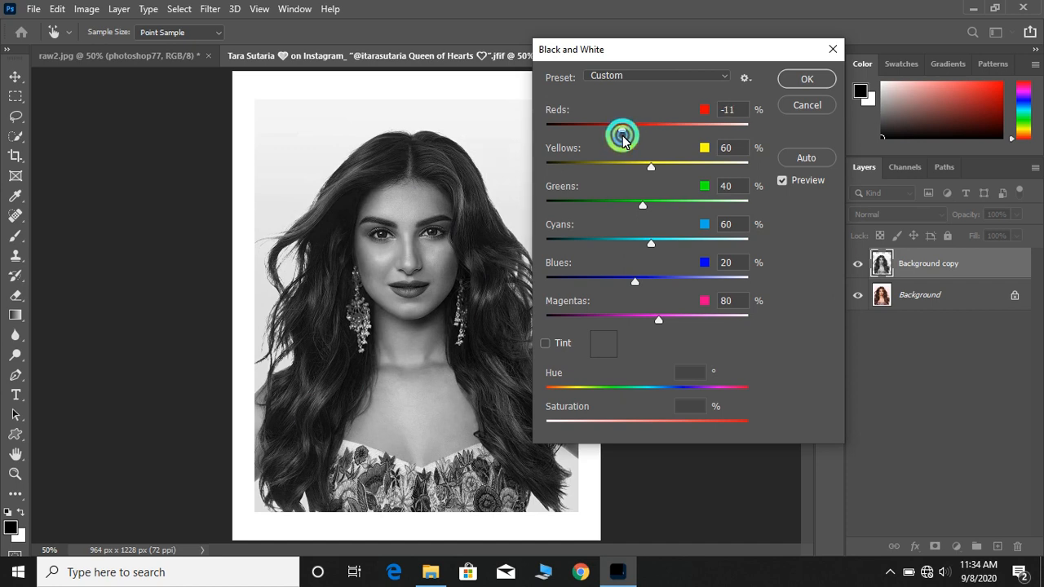
Finish the Black and White adjustment with the Reds slider at -17 and apply it
{"action": "left_click", "coordinate": [783, 83]}
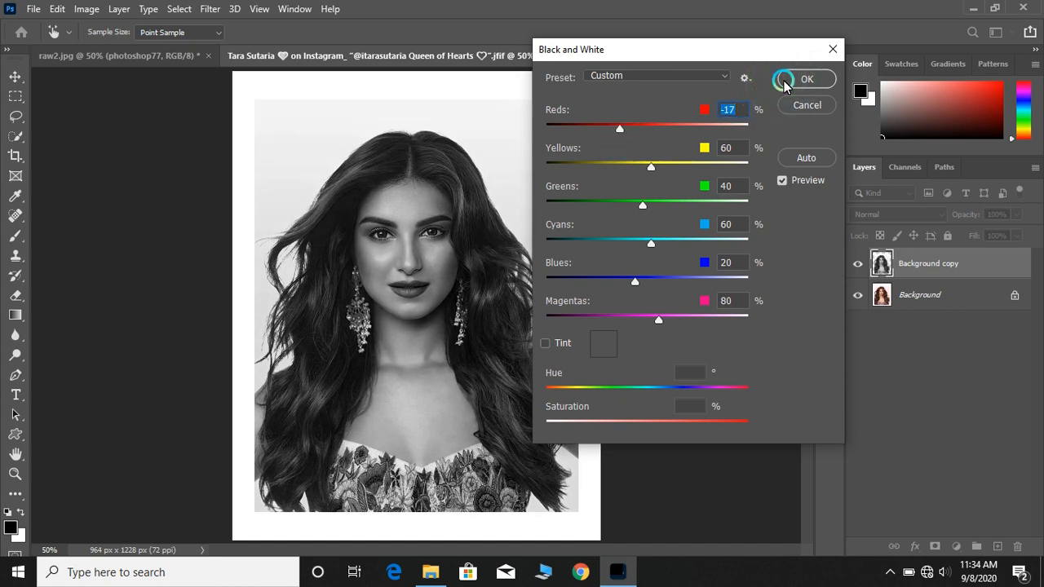
{"action": "mouse_move", "coordinate": [647, 177]}
{"action": "left_mouse_down"}
{"action": "mouse_move", "coordinate": [664, 175]}
{"action": "mouse_move", "coordinate": [652, 177]}
{"action": "left_mouse_up"}
{"action": "left_click", "coordinate": [806, 79]}
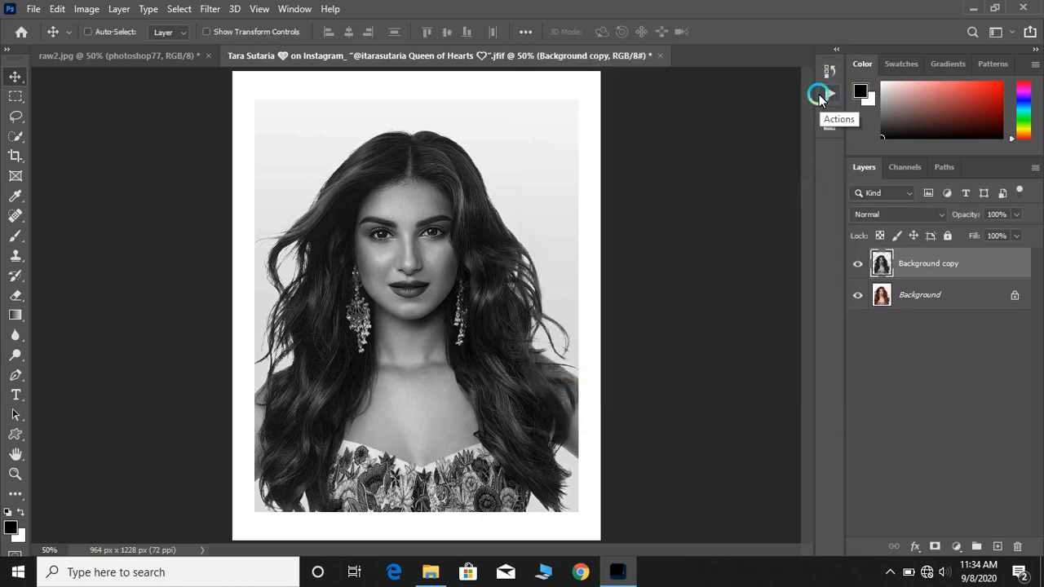
Zoom in on the face and select the lips with the Magnetic Lasso tool
{"action": "left_click", "coordinate": [113, 54]}
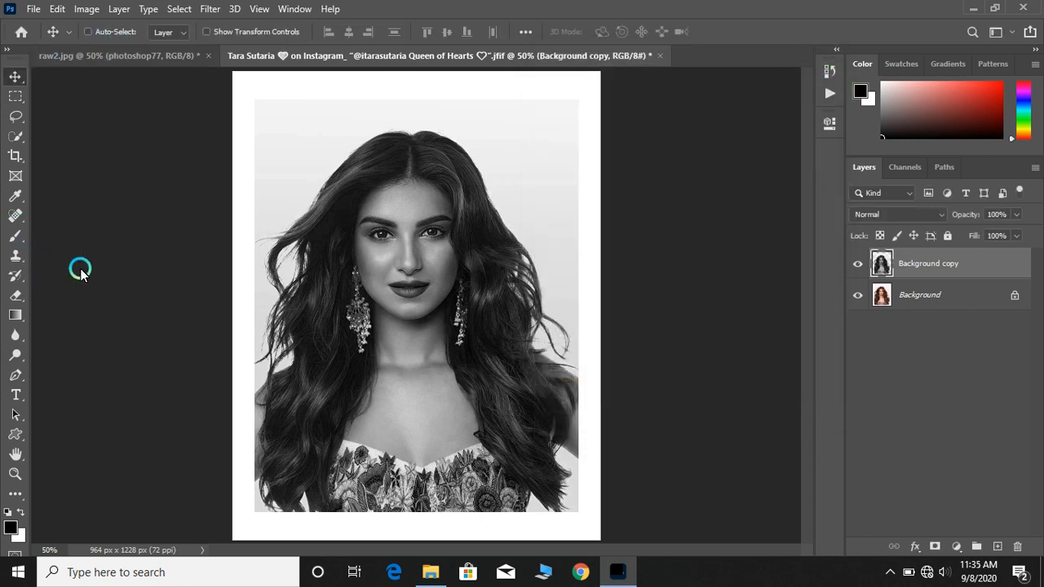
{"action": "left_click", "coordinate": [19, 115]}
{"action": "key", "text": "ctrl+plus"}
{"action": "key", "text": "ctrl+plus"}
{"action": "key", "text": "ctrl+plus"}
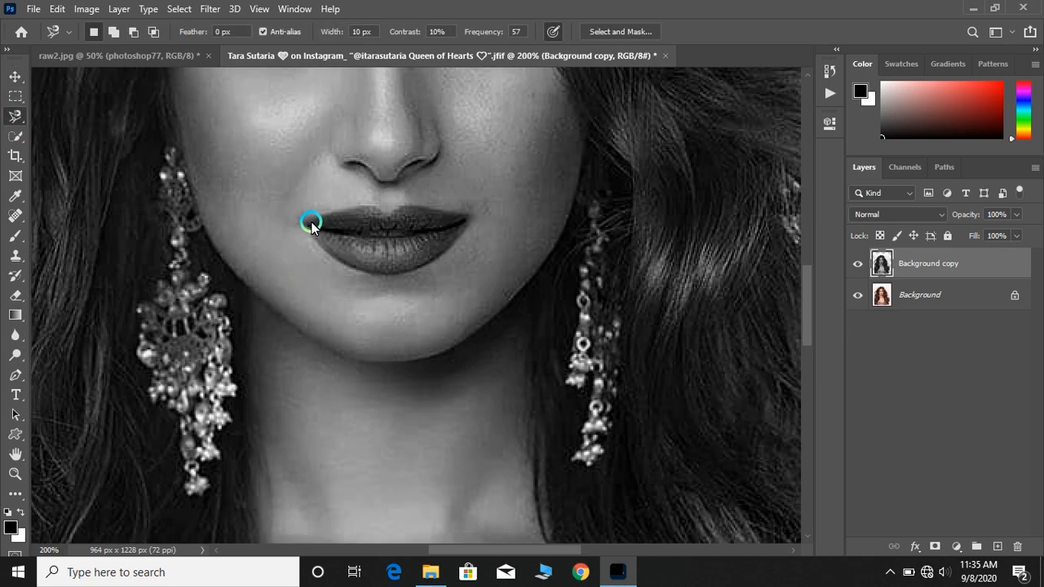
{"action": "mouse_move", "coordinate": [310, 224]}
{"action": "left_mouse_down"}
{"action": "mouse_move", "coordinate": [355, 206]}
{"action": "mouse_move", "coordinate": [470, 217]}
{"action": "mouse_move", "coordinate": [456, 243]}
{"action": "mouse_move", "coordinate": [329, 258]}
{"action": "left_mouse_up"}
{"action": "left_click", "coordinate": [303, 225]}
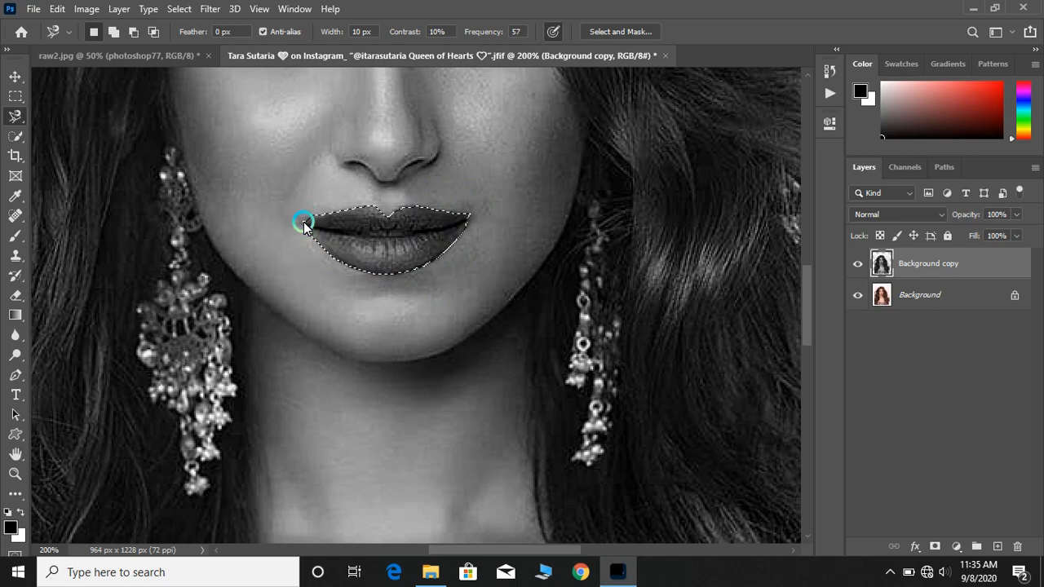
Open Color Balance for the lip selection and set the Cyan–Red level to +100
{"action": "left_click", "coordinate": [206, 8]}
{"action": "mouse_move", "coordinate": [89, 14]}
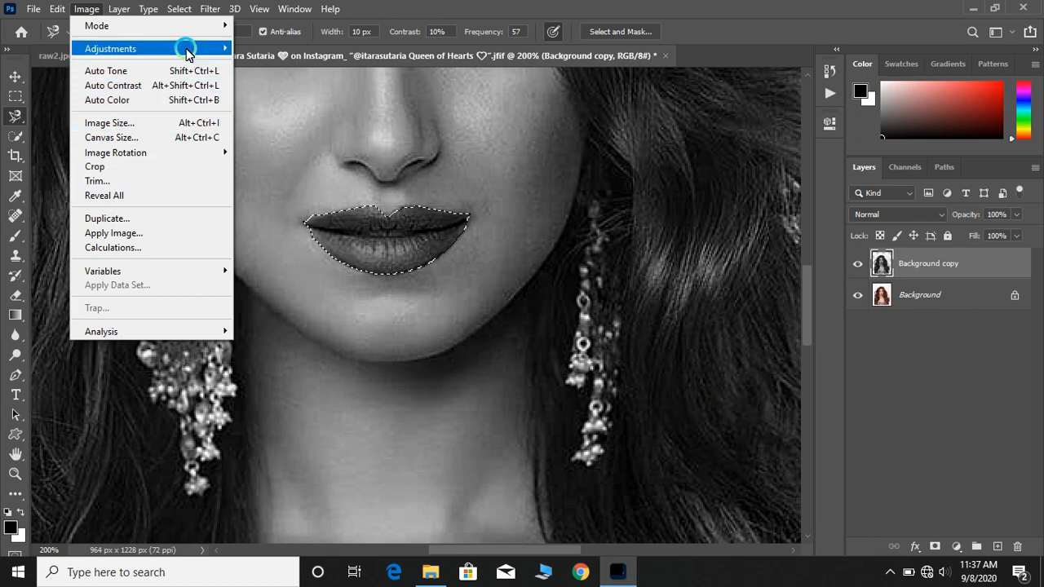
{"action": "mouse_move", "coordinate": [187, 48]}
{"action": "left_click", "coordinate": [359, 142]}
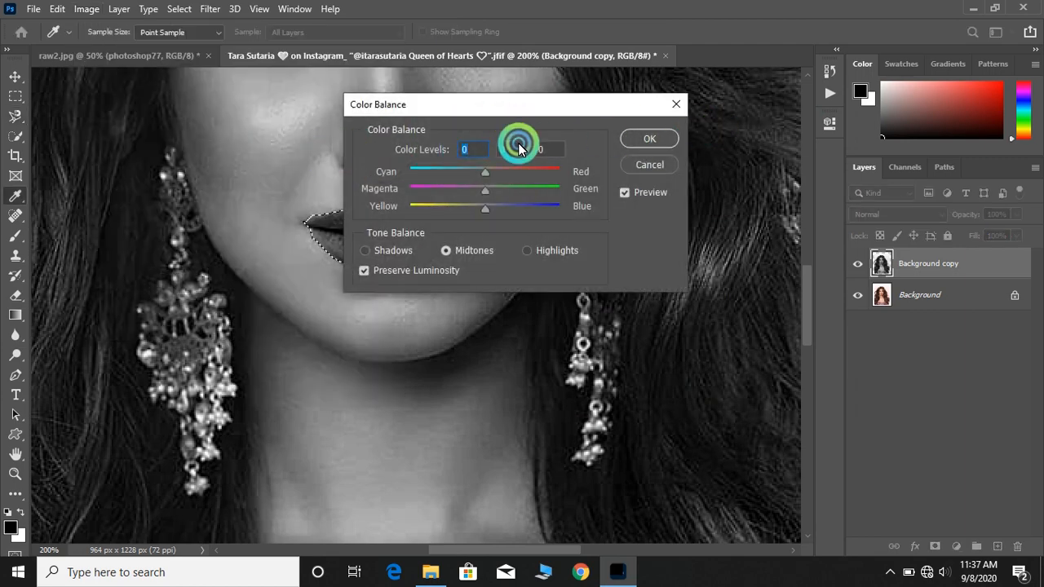
{"action": "left_click_drag", "start_coordinate": [523, 115], "coordinate": [819, 86]}
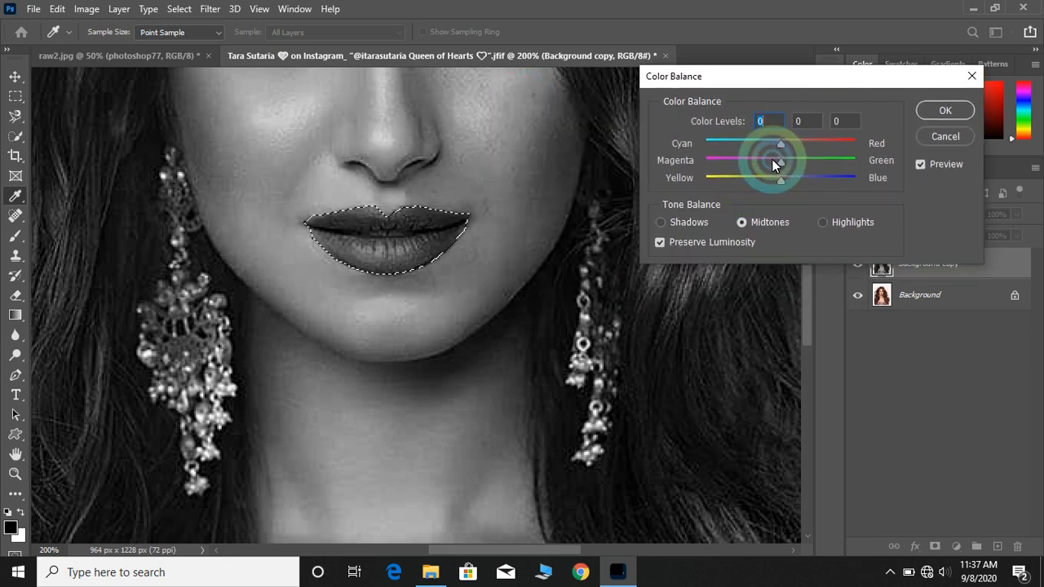
{"action": "left_click_drag", "start_coordinate": [782, 145], "coordinate": [862, 140]}
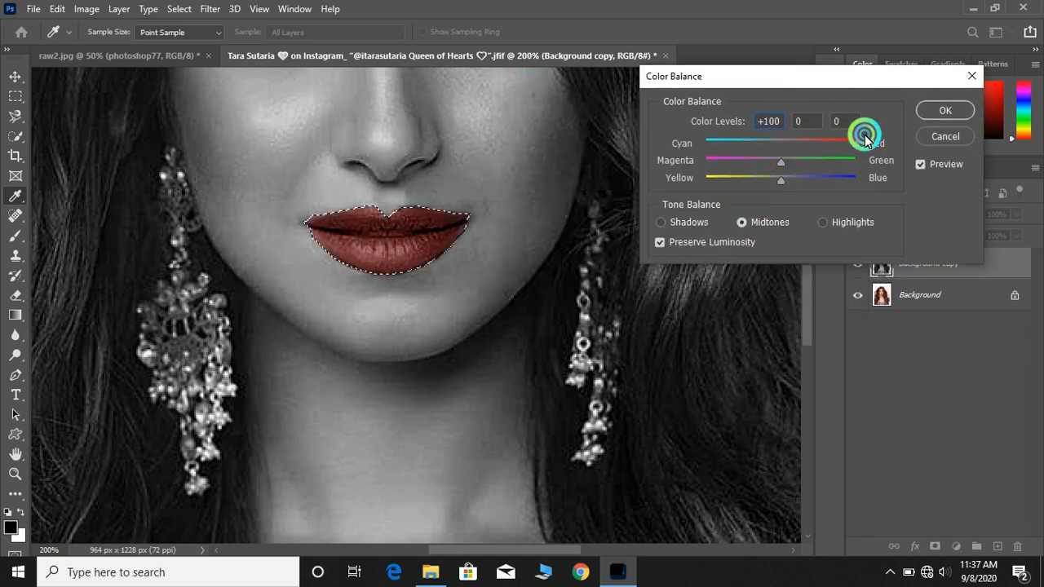
Set the Magenta–Green and Yellow–Blue levels to -29 and apply the Color Balance
{"action": "left_click", "coordinate": [775, 166]}
{"action": "mouse_move", "coordinate": [775, 166]}
{"action": "left_mouse_down"}
{"action": "mouse_move", "coordinate": [727, 168]}
{"action": "mouse_move", "coordinate": [808, 174]}
{"action": "mouse_move", "coordinate": [775, 188]}
{"action": "mouse_move", "coordinate": [737, 182]}
{"action": "mouse_move", "coordinate": [760, 173]}
{"action": "left_mouse_up"}
{"action": "key", "text": "ctrl+minus"}
{"action": "key", "text": "ctrl+minus"}
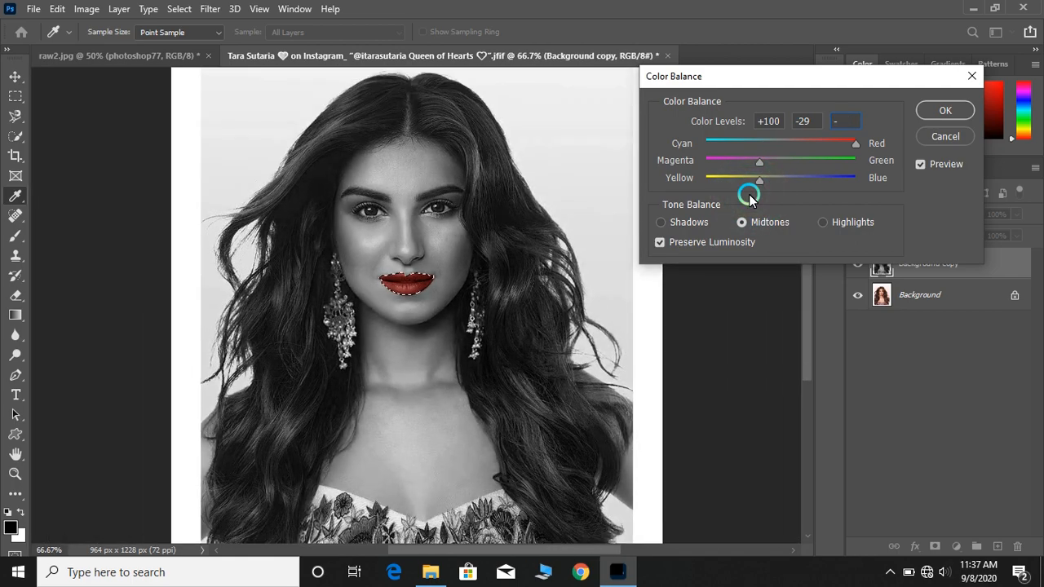
{"action": "left_click", "coordinate": [936, 117]}
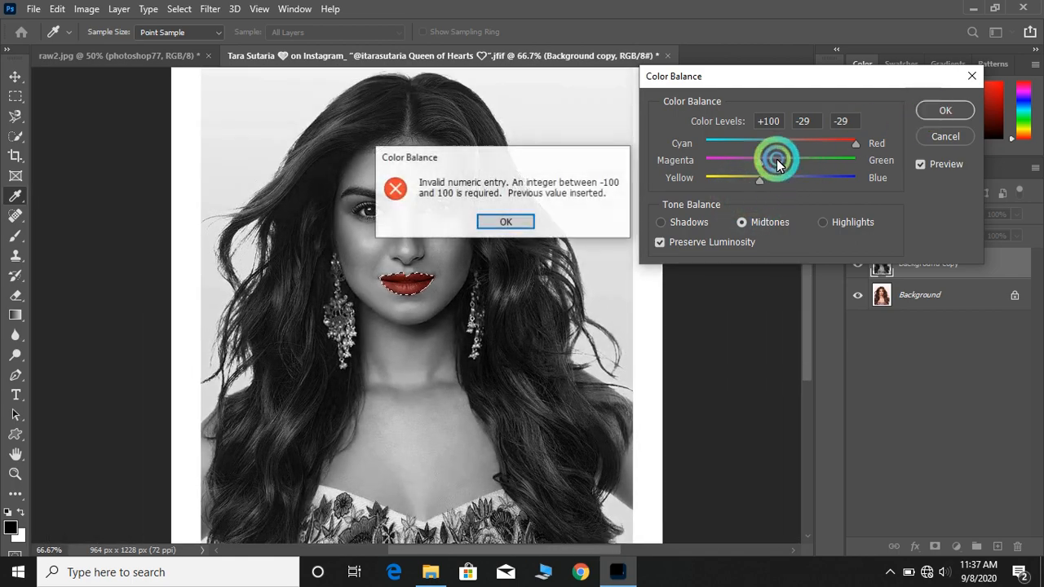
{"action": "left_click", "coordinate": [504, 226]}
{"action": "left_click", "coordinate": [910, 164]}
{"action": "left_click", "coordinate": [944, 111]}
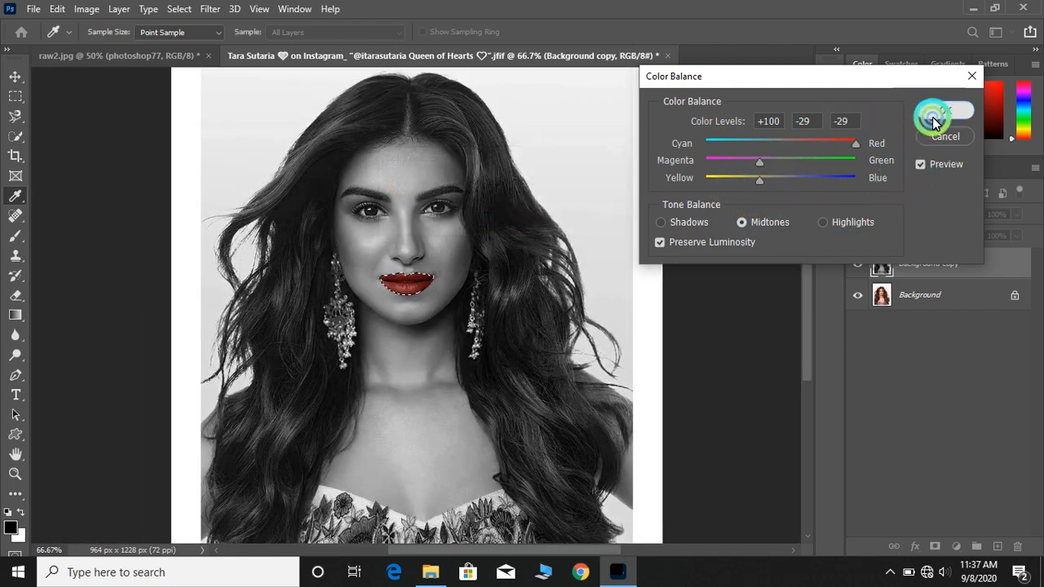
Add a Solid Color fill layer with a dark near-black gray
{"action": "key", "text": "ctrl+plus"}
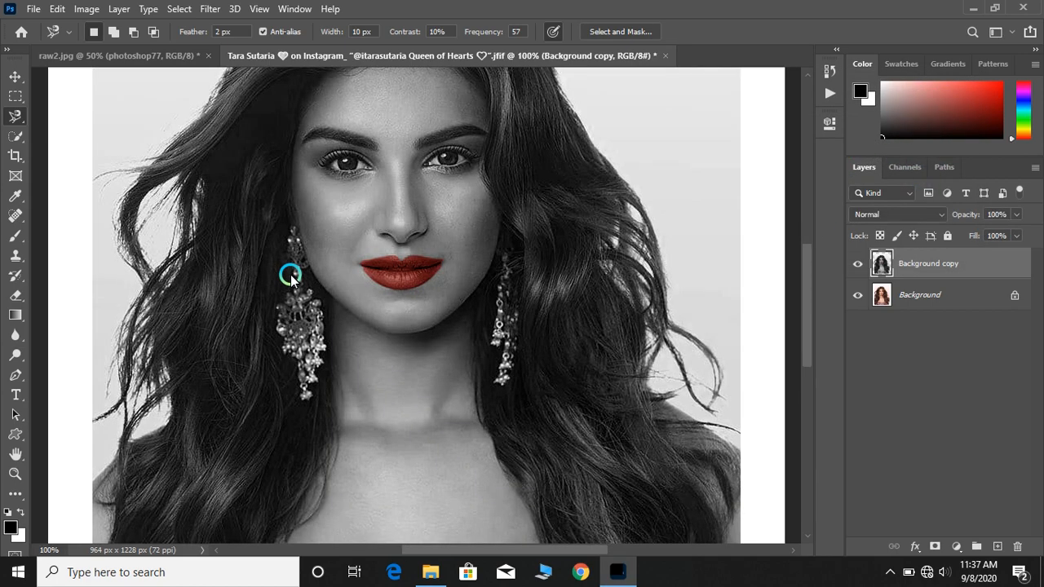
{"action": "left_click", "coordinate": [950, 540]}
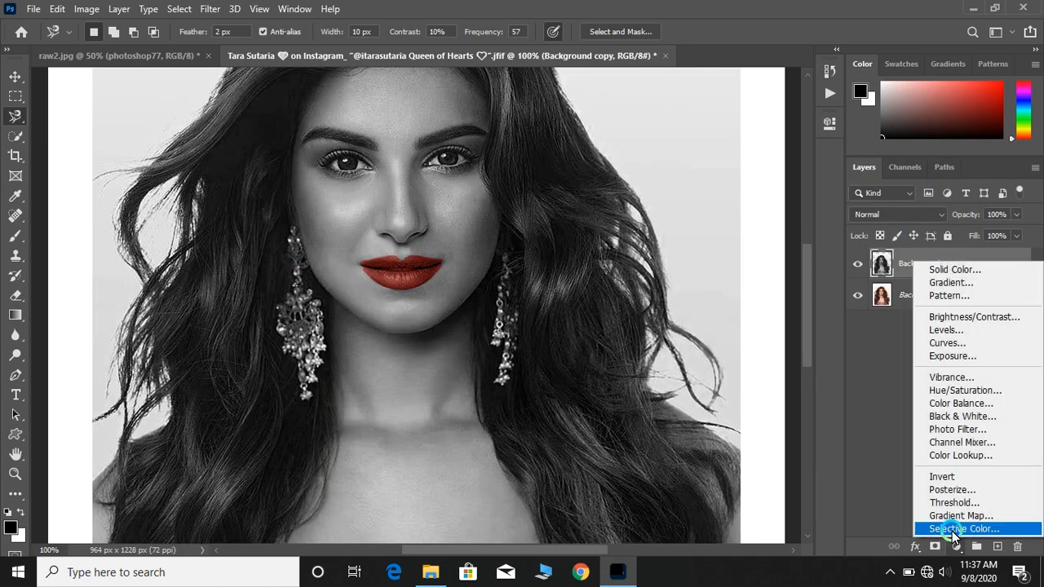
{"action": "left_click", "coordinate": [1011, 275]}
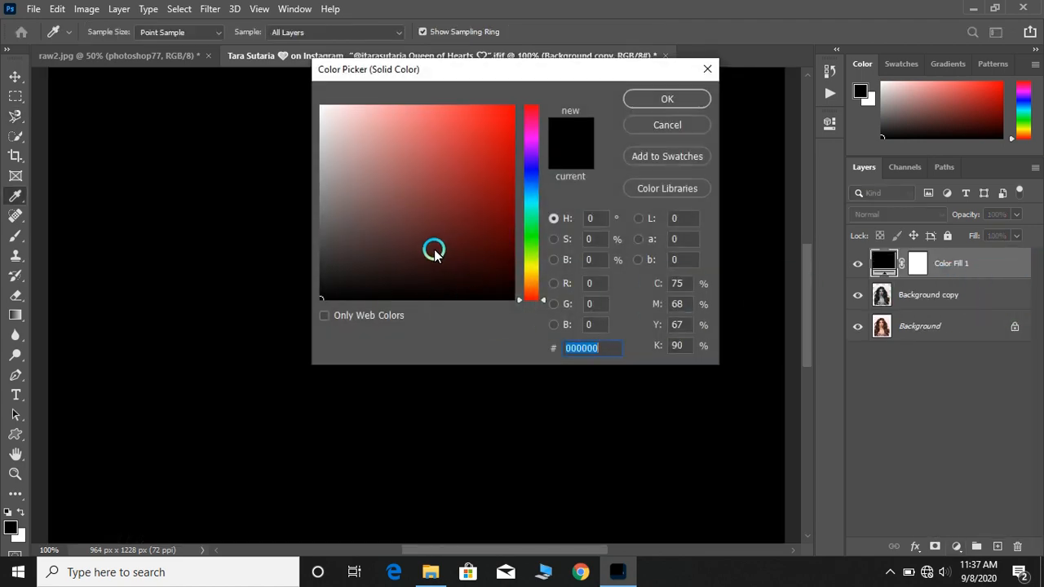
{"action": "mouse_move", "coordinate": [434, 253]}
{"action": "left_mouse_down"}
{"action": "mouse_move", "coordinate": [319, 256]}
{"action": "mouse_move", "coordinate": [292, 273]}
{"action": "mouse_move", "coordinate": [321, 273]}
{"action": "left_mouse_up"}
{"action": "left_click", "coordinate": [662, 99]}
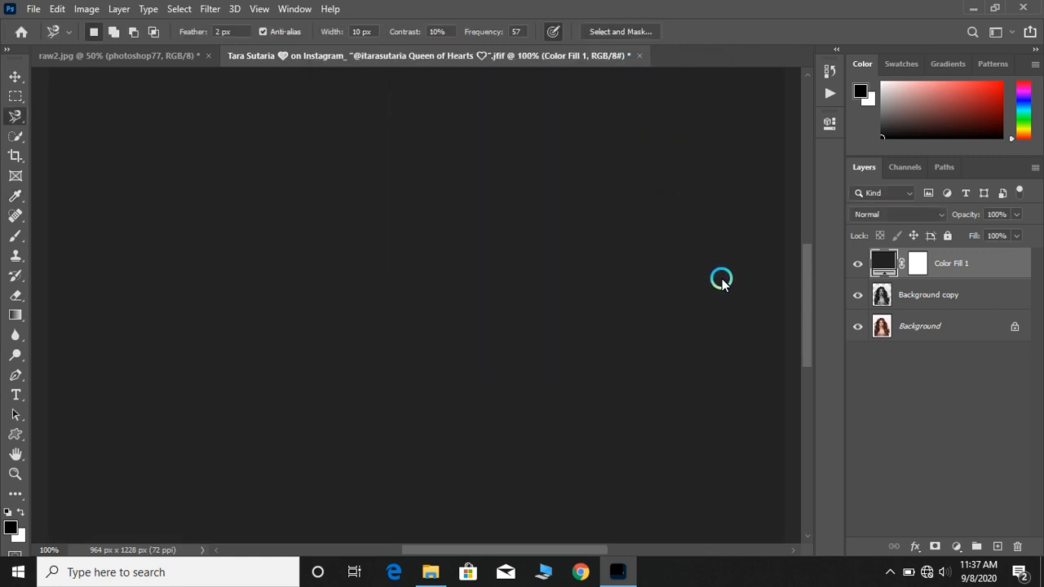
Hide the fill layer, select Background copy, and draw an elliptical selection around the face
{"action": "left_click", "coordinate": [857, 262]}
{"action": "left_click", "coordinate": [876, 292]}
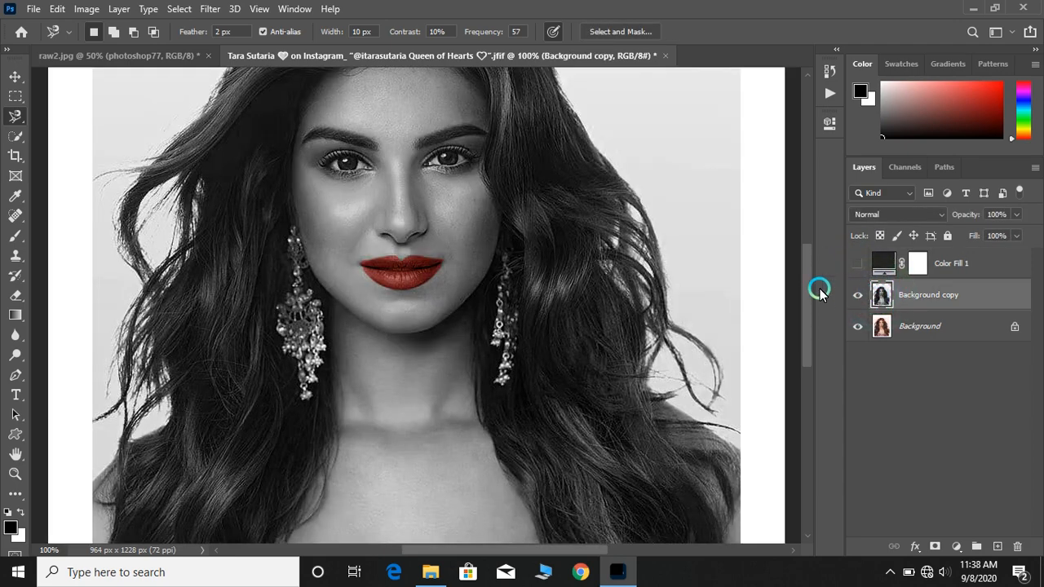
{"action": "key", "text": "ctrl+minus"}
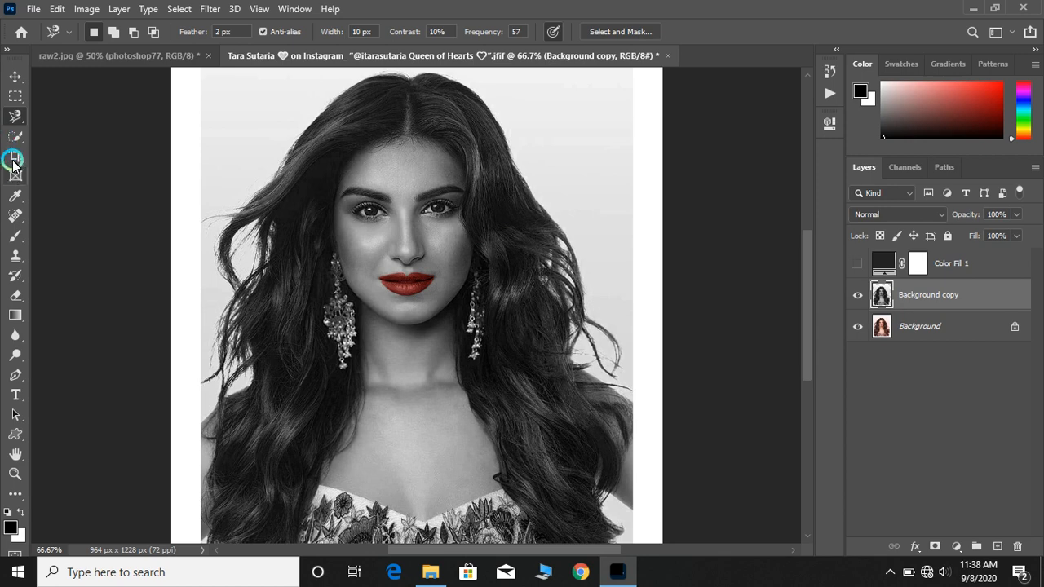
{"action": "left_click", "coordinate": [15, 100]}
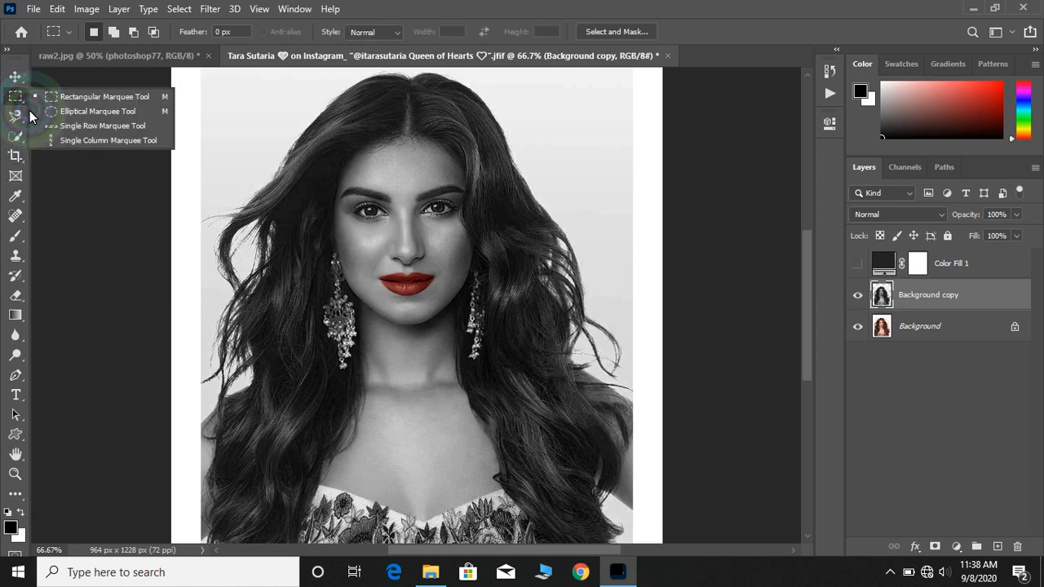
{"action": "left_click", "coordinate": [46, 107]}
{"action": "left_click_drag", "start_coordinate": [356, 150], "coordinate": [402, 250]}
{"action": "left_click", "coordinate": [404, 249]}
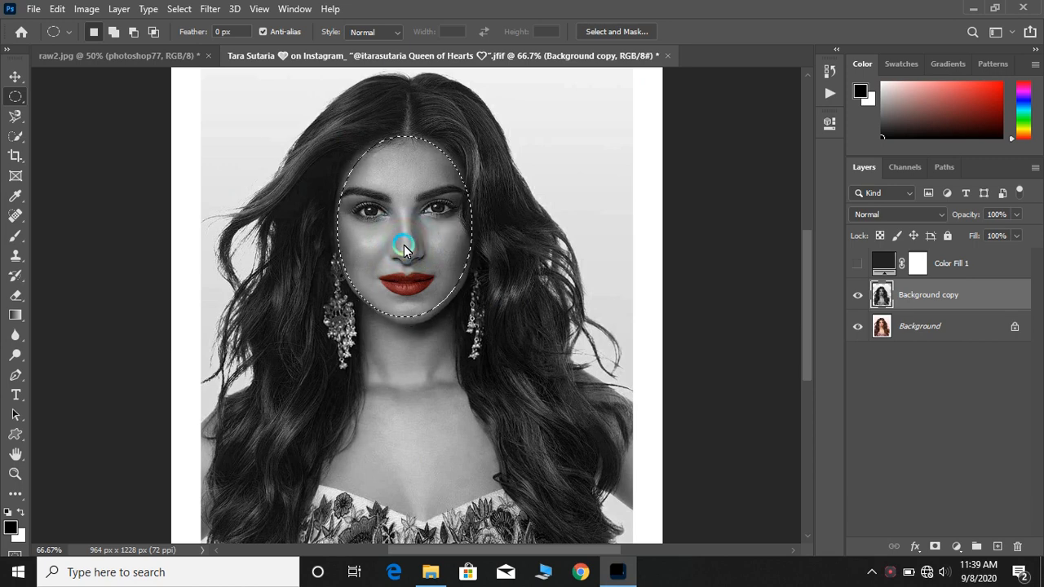
{"action": "mouse_move", "coordinate": [405, 248]}
{"action": "left_mouse_down"}
{"action": "mouse_move", "coordinate": [409, 258]}
{"action": "mouse_move", "coordinate": [405, 250]}
{"action": "left_mouse_up"}
Show the fill layer and fill the elliptical selection on its mask with black
{"action": "left_click", "coordinate": [858, 265]}
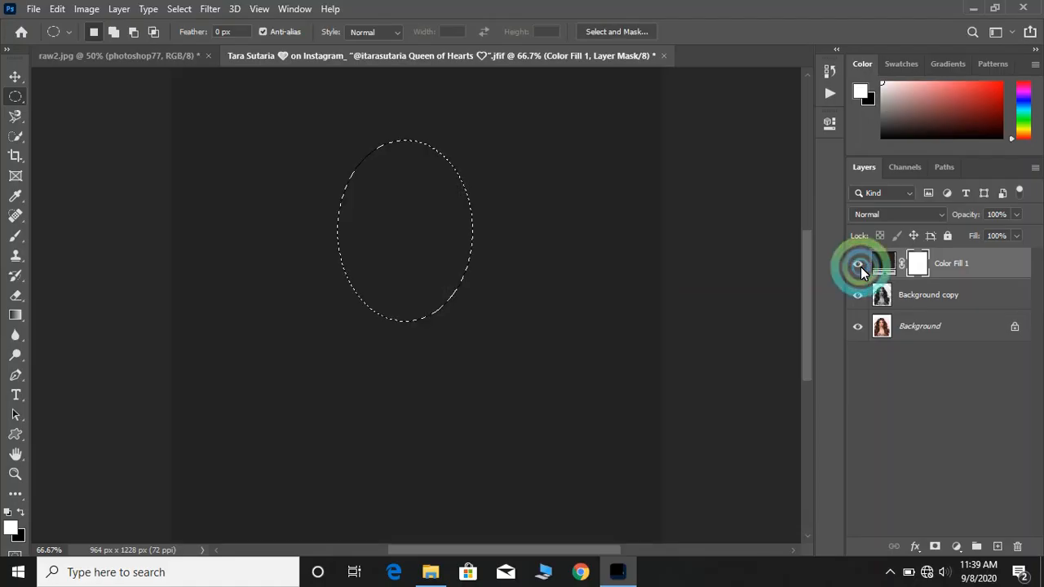
{"action": "left_click", "coordinate": [64, 8]}
{"action": "left_click", "coordinate": [93, 237]}
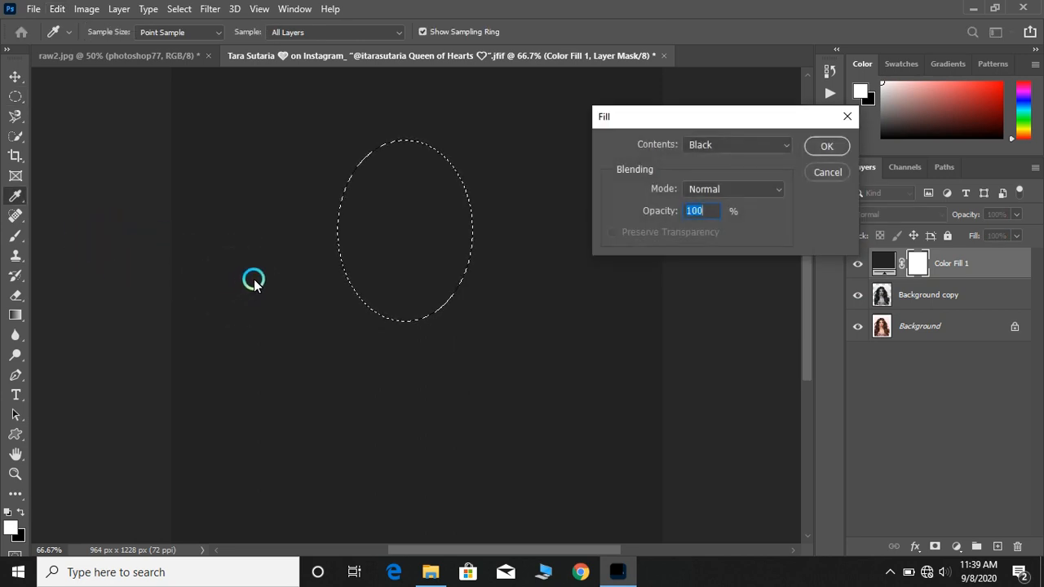
{"action": "left_click", "coordinate": [831, 146]}
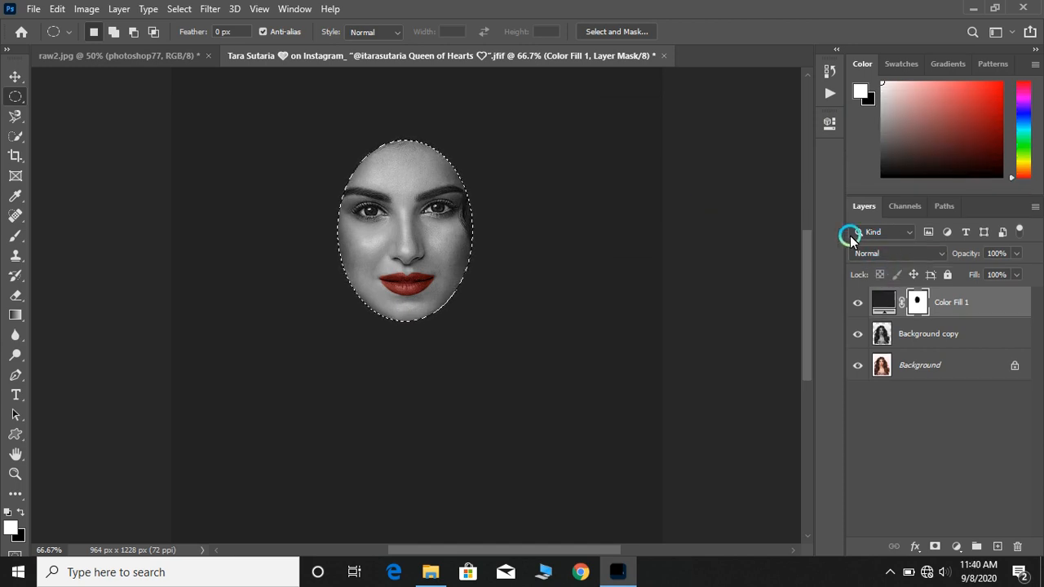
Feather the fill layer's mask to about 200.5 px in Properties
{"action": "left_click", "coordinate": [836, 50]}
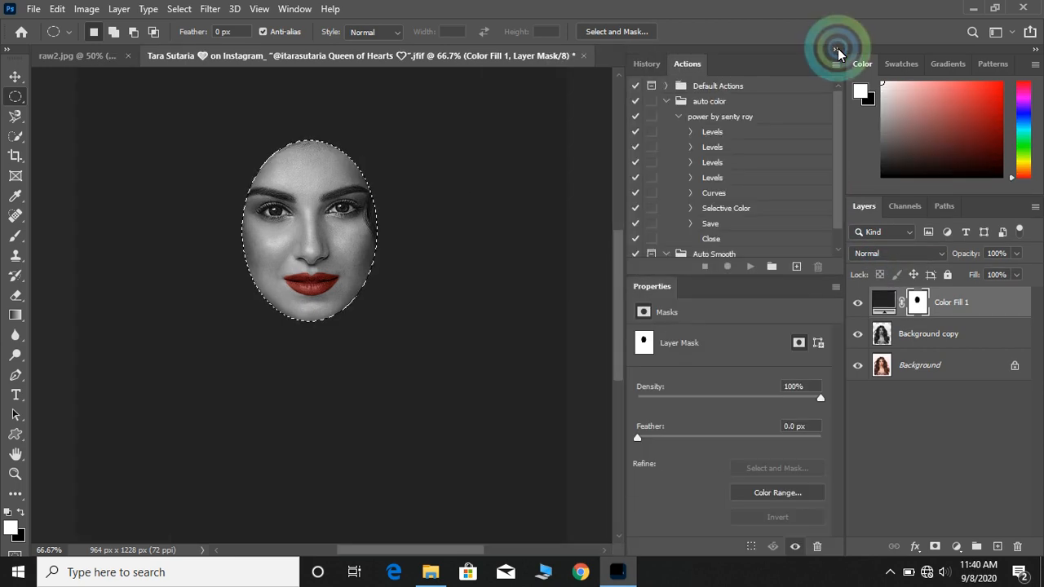
{"action": "left_click_drag", "start_coordinate": [660, 437], "coordinate": [775, 463]}
{"action": "key", "text": "ctrl+minus"}
{"action": "key", "text": "ctrl+minus"}
{"action": "left_click", "coordinate": [629, 406]}
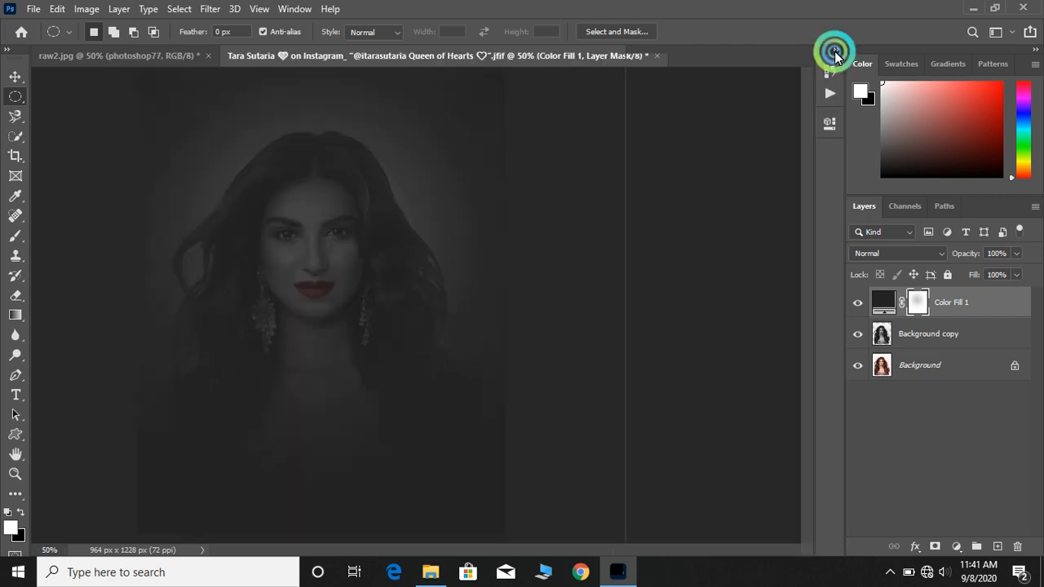
{"action": "left_click", "coordinate": [832, 46]}
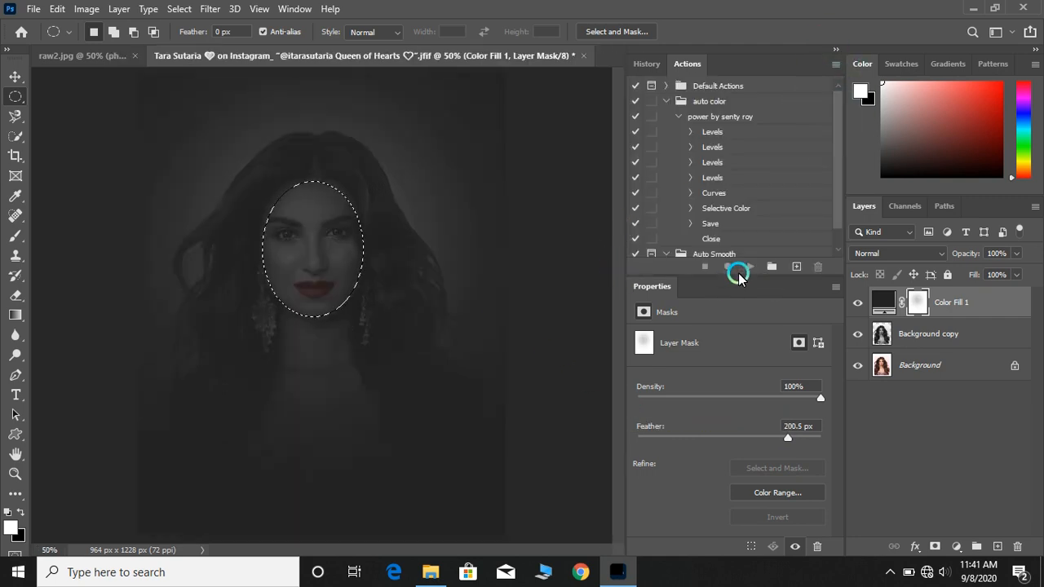
Dock the Properties panel beside the color panels and collapse the Actions panel
{"action": "left_click_drag", "start_coordinate": [732, 281], "coordinate": [883, 96]}
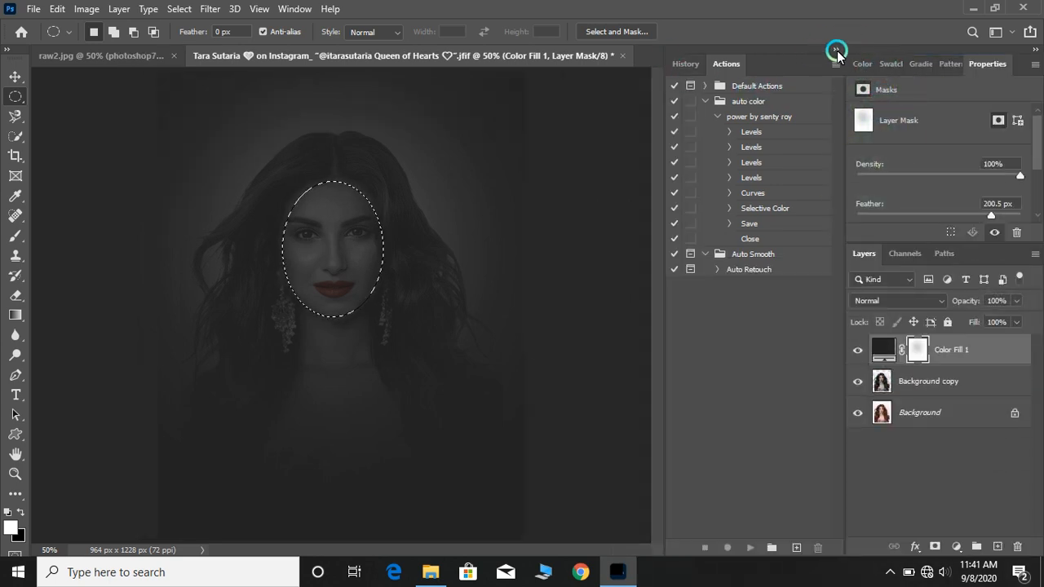
{"action": "left_click", "coordinate": [835, 50]}
{"action": "key", "text": "ctrl+minus"}
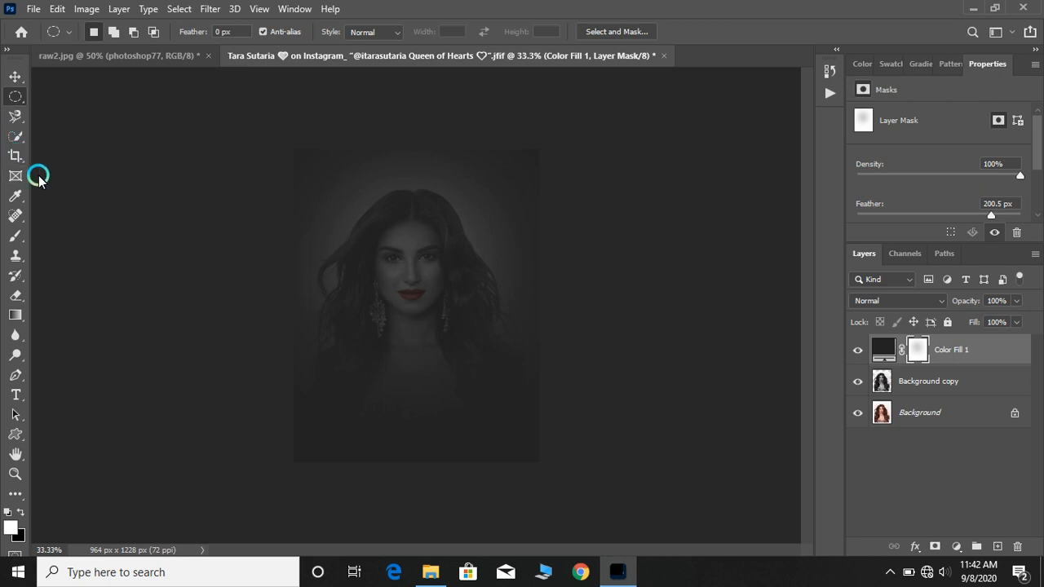
{"action": "key", "text": "ctrl+plus"}
{"action": "key", "text": "ctrl+plus"}
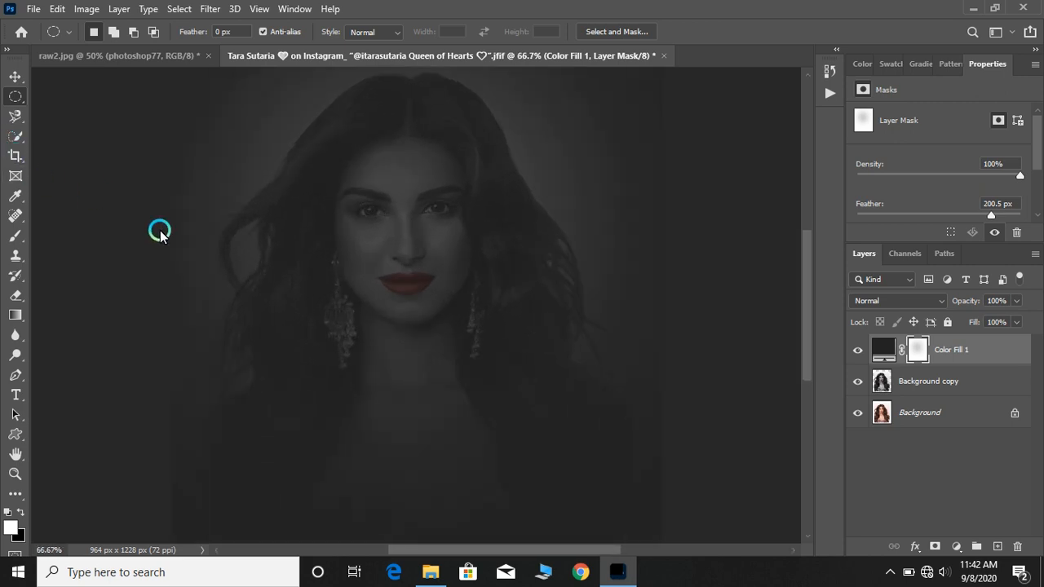
Switch to the Eraser tool and erase once on the mask over the face
{"action": "left_click", "coordinate": [11, 237]}
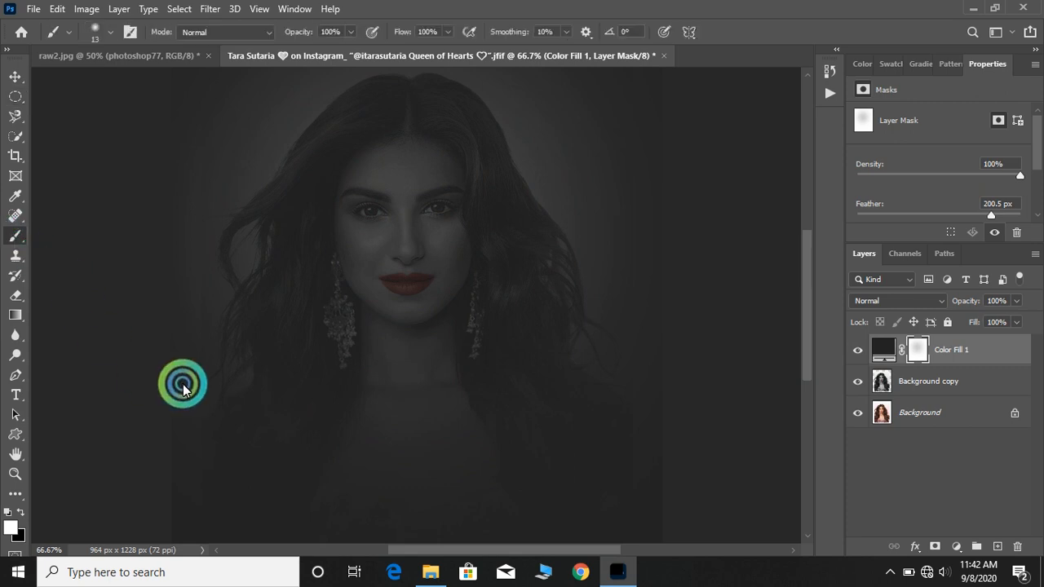
{"action": "right_click", "coordinate": [10, 236]}
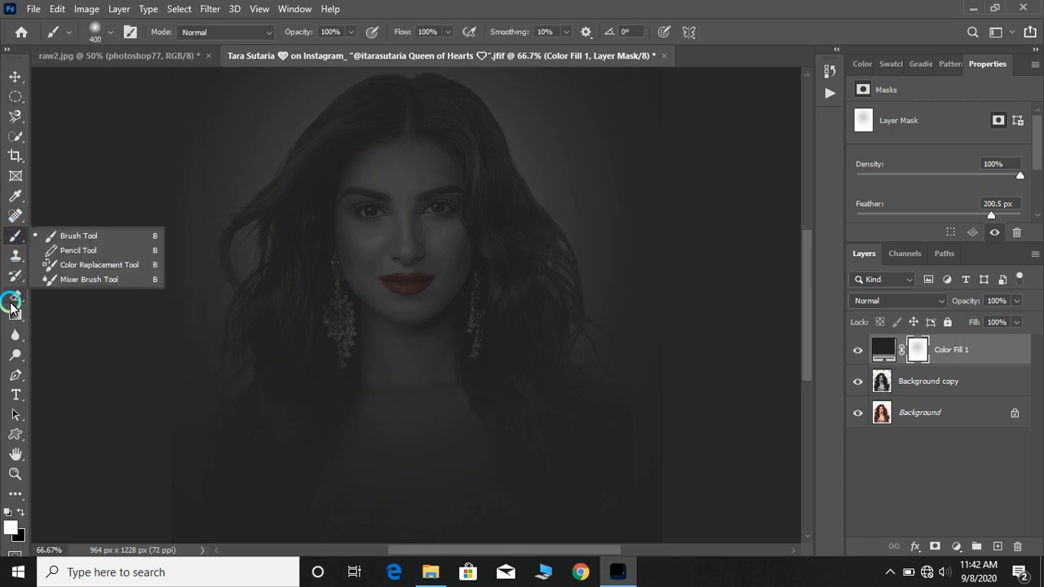
{"action": "left_click", "coordinate": [10, 298]}
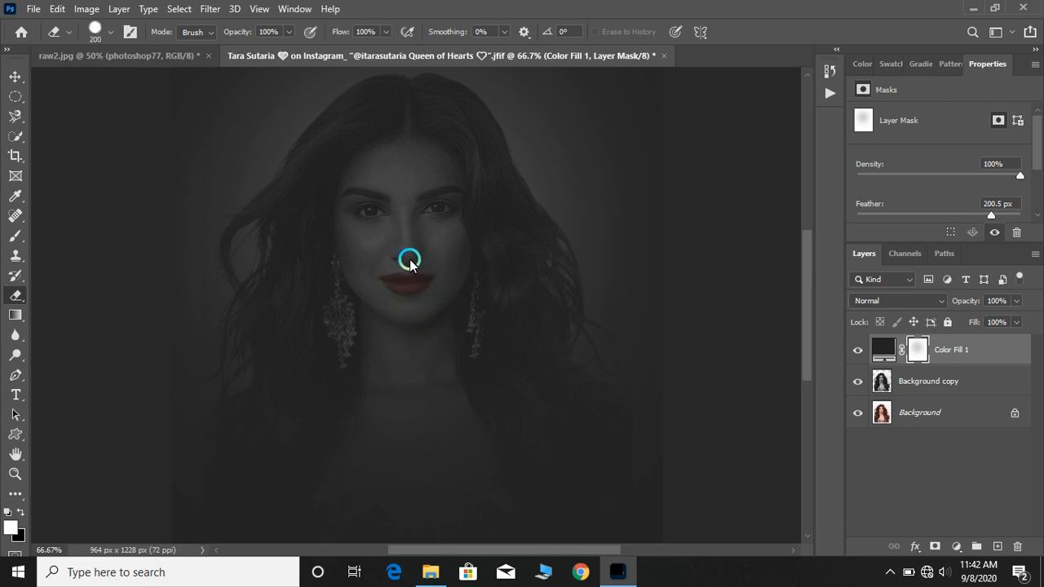
{"action": "left_click", "coordinate": [406, 235]}
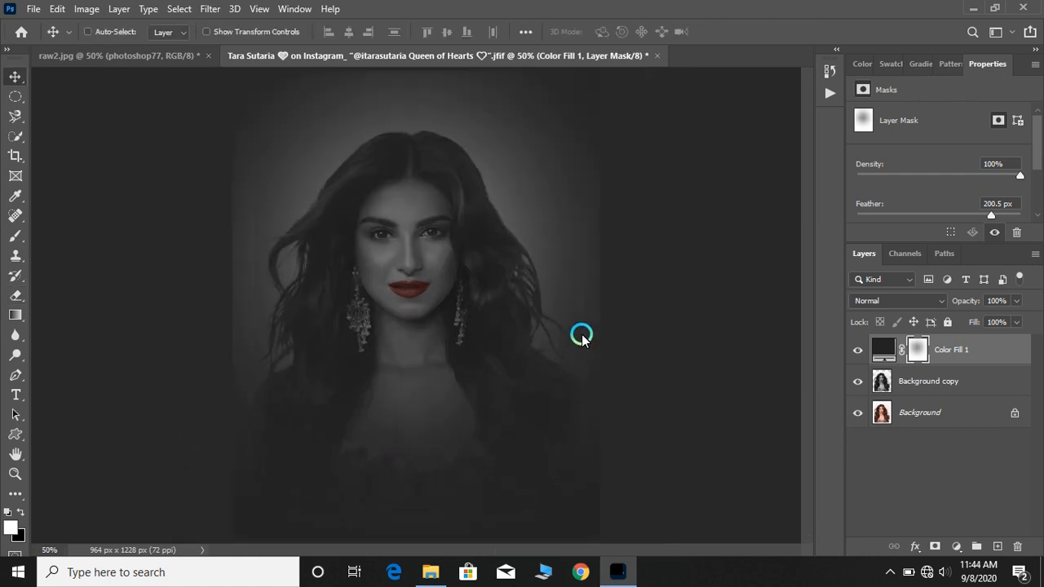
Try a Black & White adjustment on the Background copy layer with Reds lowered to 4%
{"action": "left_click", "coordinate": [884, 384]}
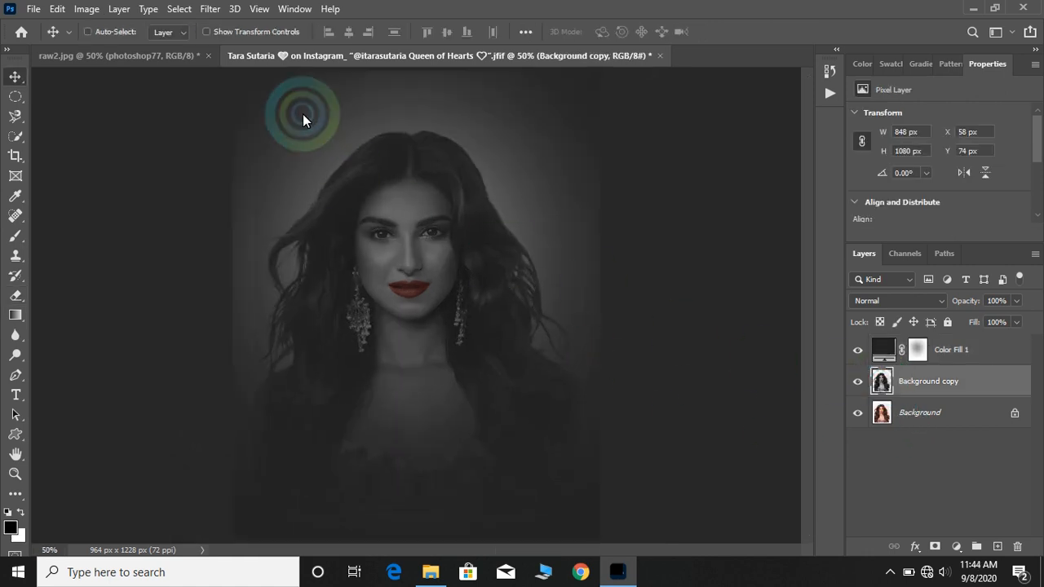
{"action": "left_click", "coordinate": [87, 9]}
{"action": "left_click", "coordinate": [112, 51]}
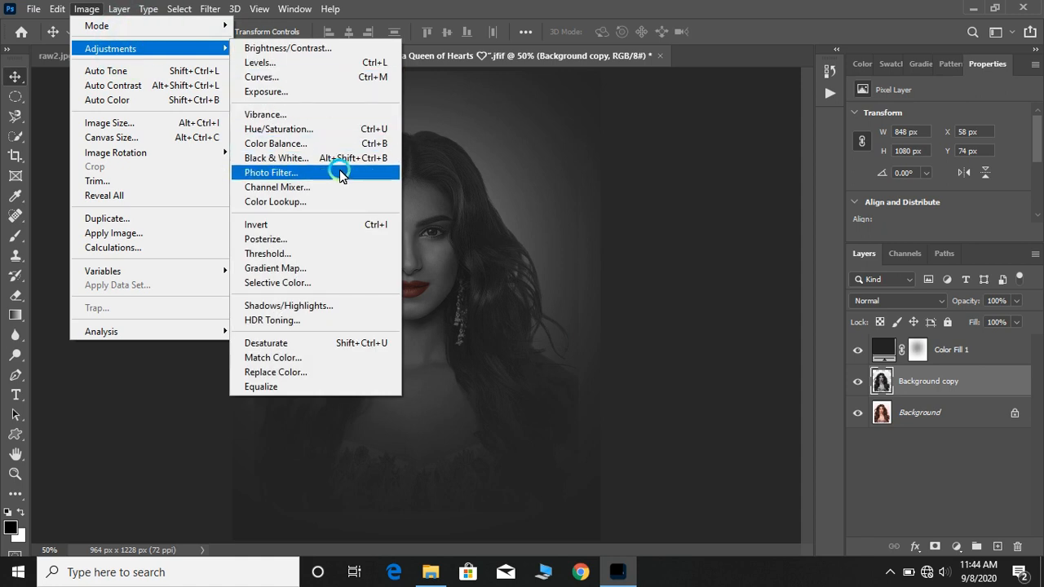
{"action": "left_click", "coordinate": [407, 200]}
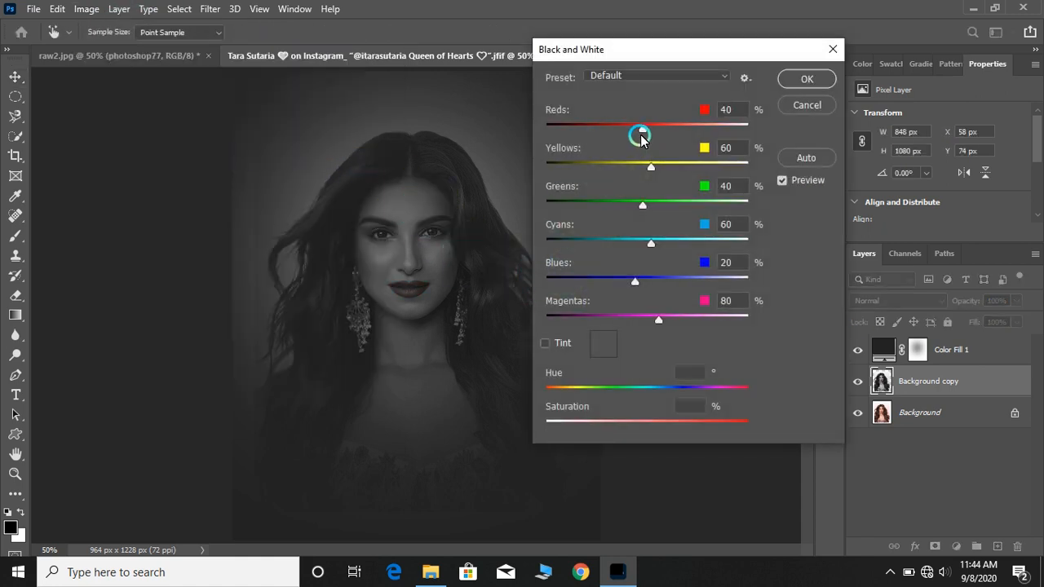
{"action": "mouse_move", "coordinate": [643, 130]}
{"action": "left_mouse_down"}
{"action": "mouse_move", "coordinate": [676, 134]}
{"action": "mouse_move", "coordinate": [628, 129]}
{"action": "left_mouse_up"}
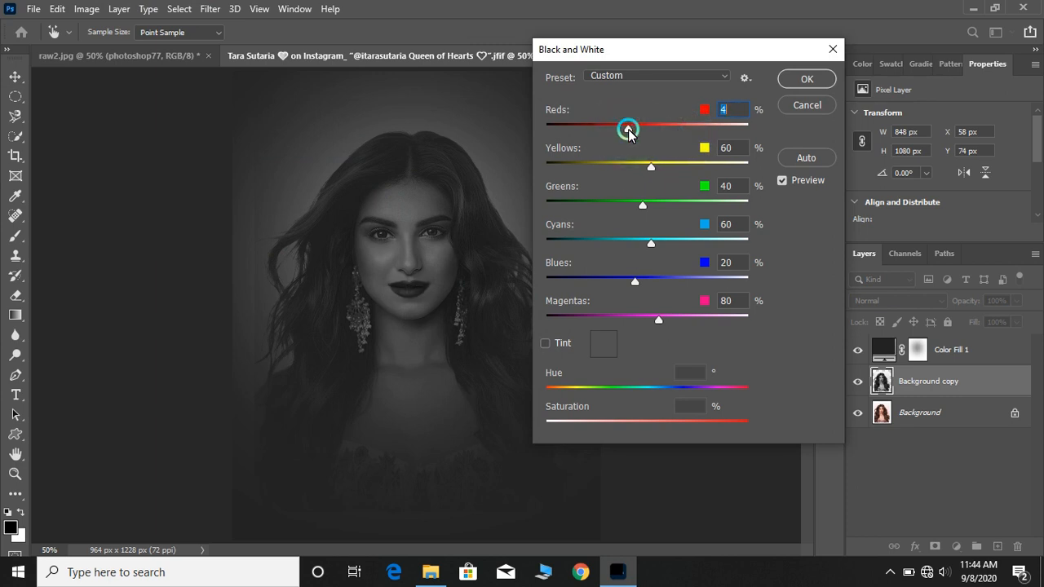
{"action": "left_click", "coordinate": [705, 220]}
{"action": "left_click", "coordinate": [806, 106]}
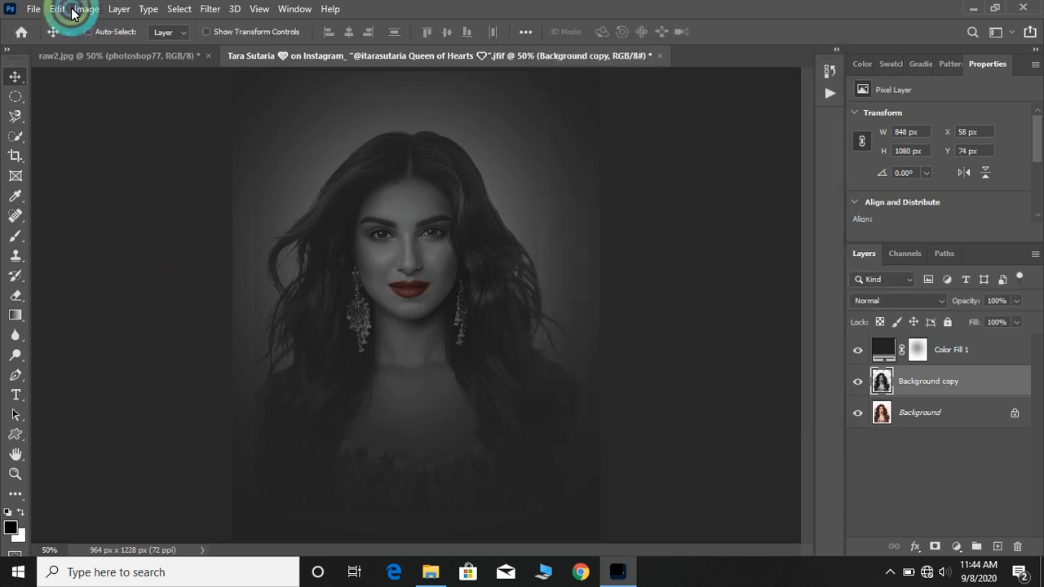
Apply Color Balance to the Background copy midtones with color levels +57, -4 and +42
{"action": "left_click", "coordinate": [86, 11]}
{"action": "left_click", "coordinate": [106, 50]}
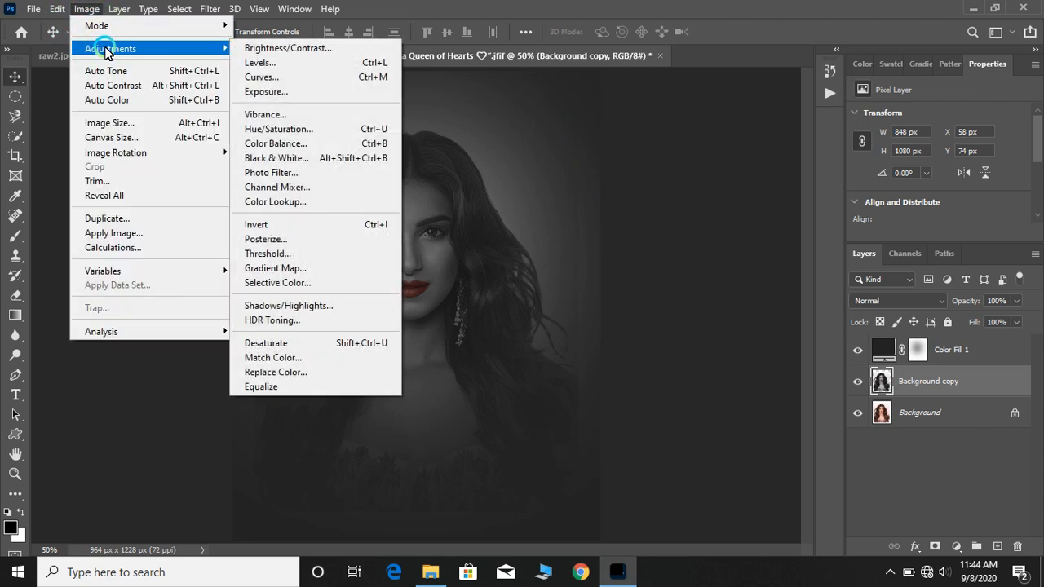
{"action": "left_click", "coordinate": [277, 145]}
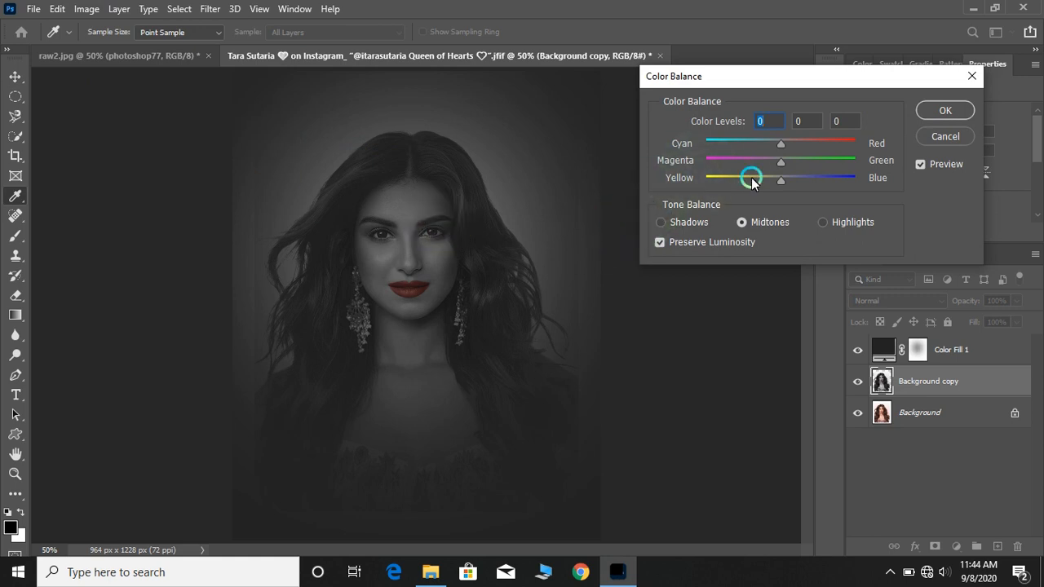
{"action": "left_click_drag", "start_coordinate": [780, 146], "coordinate": [825, 157]}
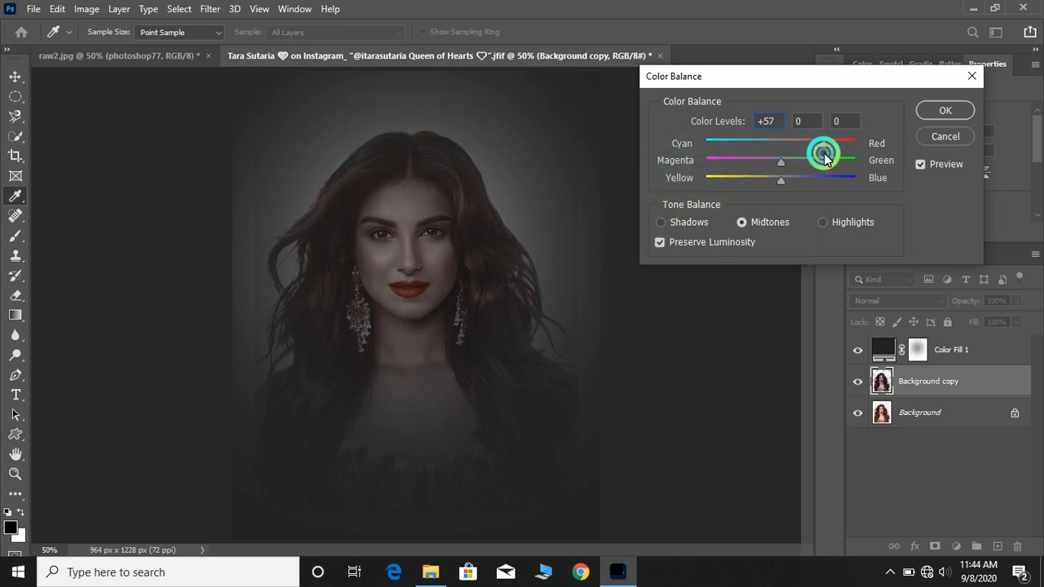
{"action": "left_click_drag", "start_coordinate": [765, 177], "coordinate": [811, 184]}
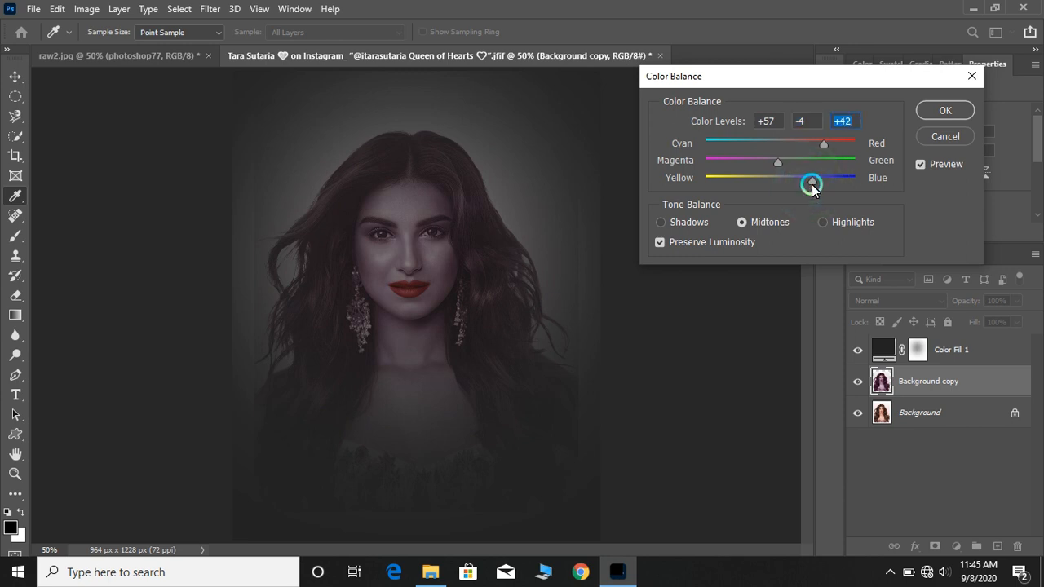
{"action": "left_click", "coordinate": [932, 110]}
{"action": "key", "text": "v"}
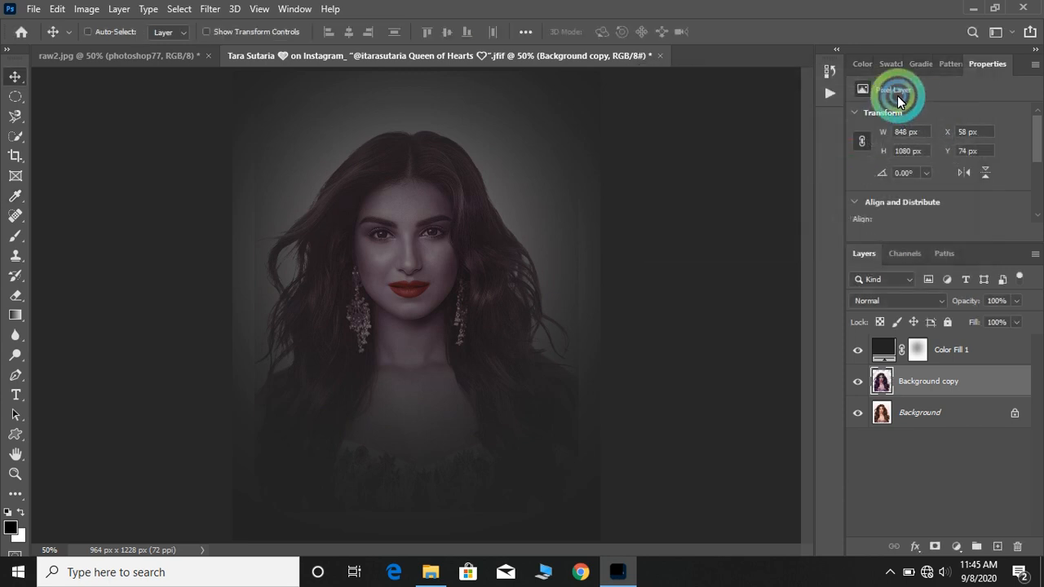
{"action": "left_click", "coordinate": [586, 368]}
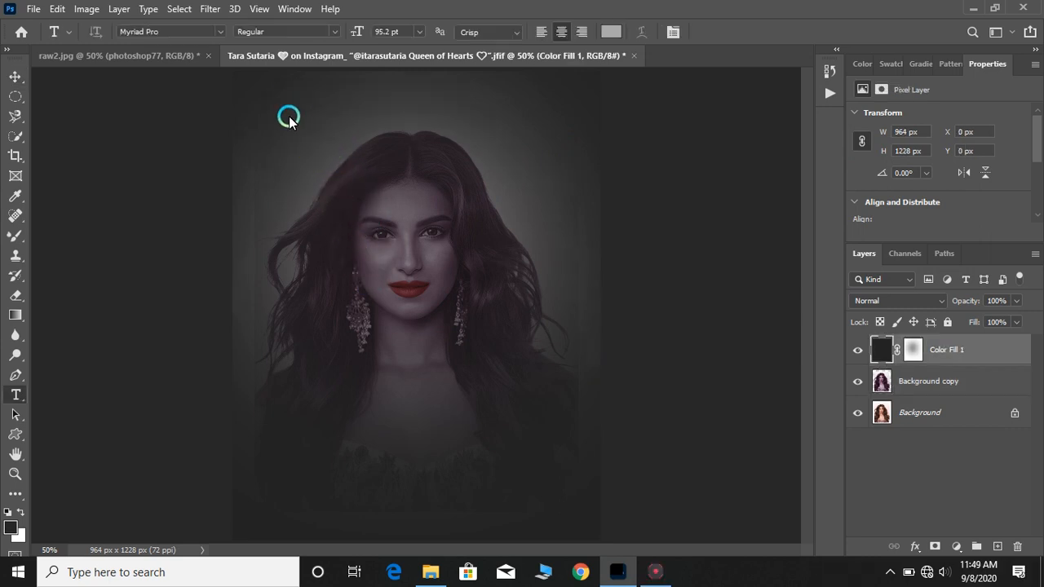
{"action": "key", "text": "ctrl+plus"}
{"action": "scroll", "coordinate": [286, 110], "scroll_direction": "up", "scroll_amount": 3}
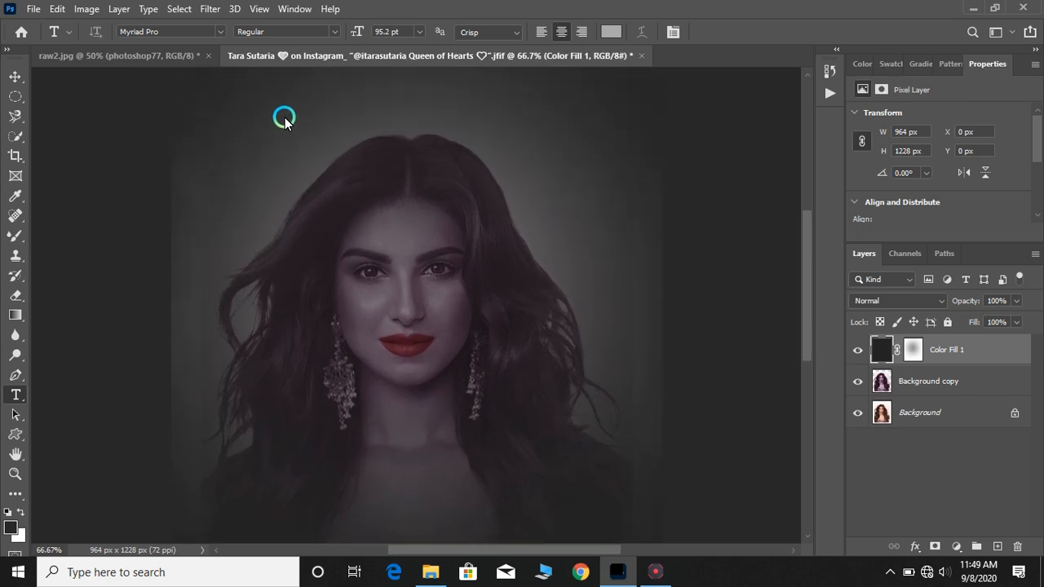
{"action": "left_click", "coordinate": [237, 185]}
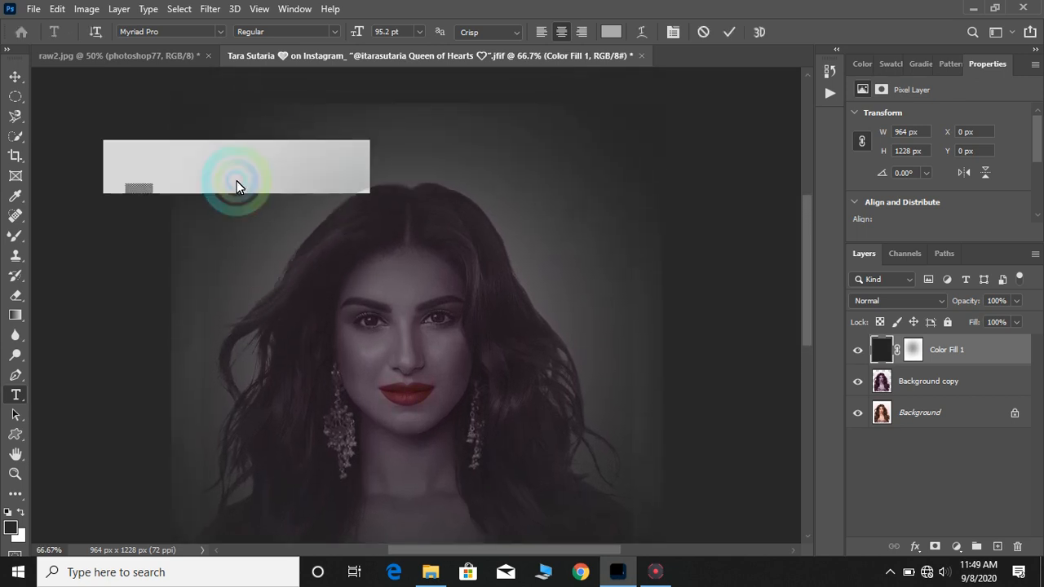
{"action": "left_click", "coordinate": [416, 32]}
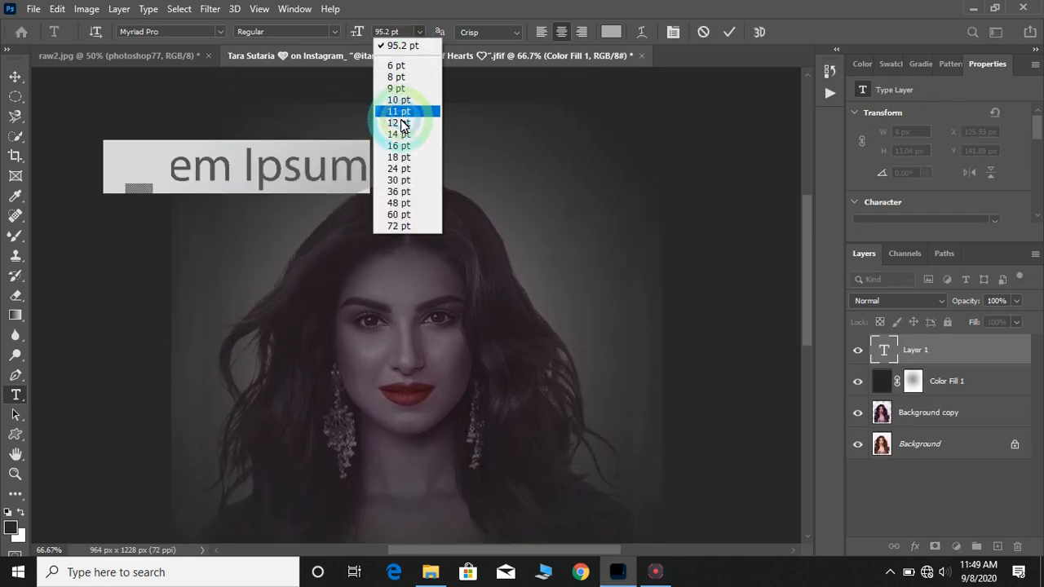
{"action": "left_click", "coordinate": [399, 180]}
{"action": "left_click", "coordinate": [416, 31]}
{"action": "left_click", "coordinate": [399, 202]}
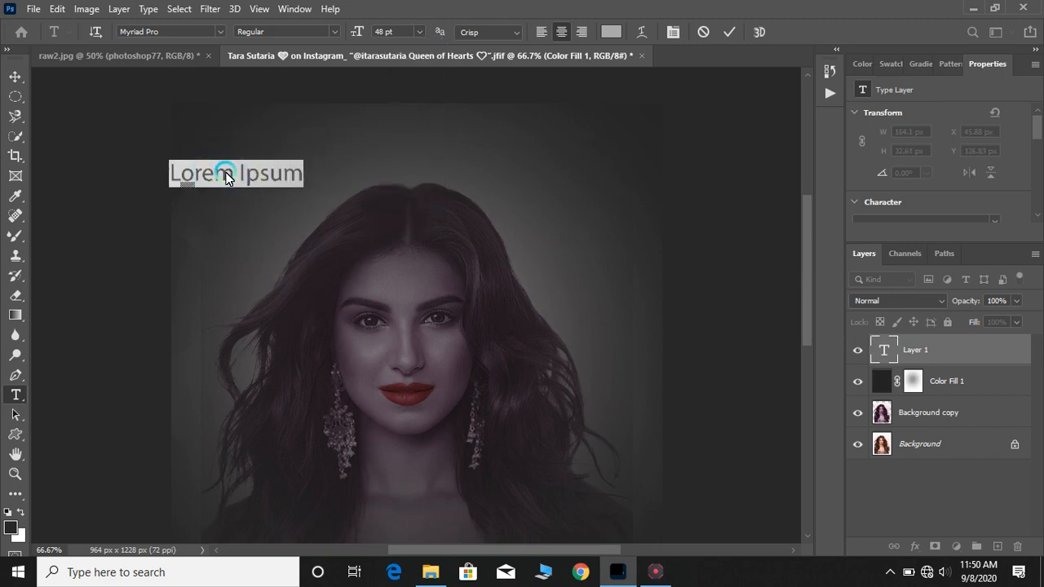
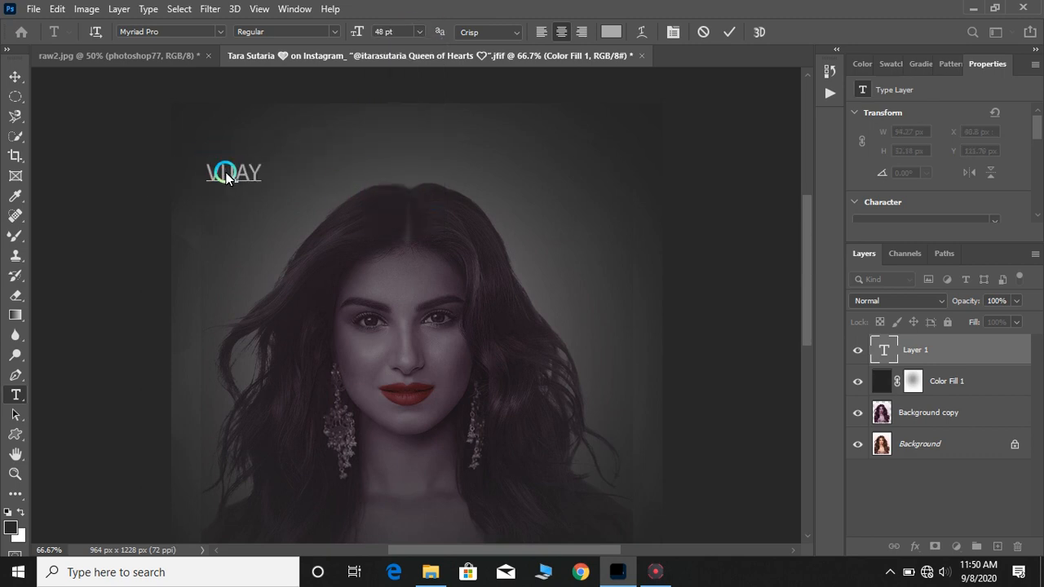
Select the text and float the Properties panel out beside the canvas
{"action": "key", "text": "ctrl+a"}
{"action": "left_click", "coordinate": [830, 92]}
{"action": "left_click", "coordinate": [829, 92]}
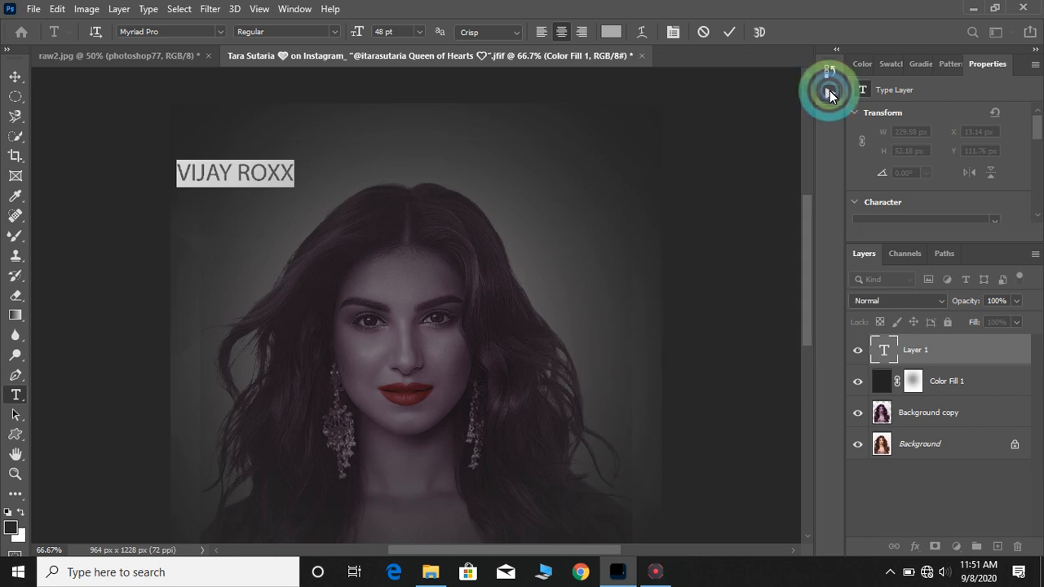
{"action": "left_click", "coordinate": [835, 48]}
{"action": "left_click", "coordinate": [835, 47]}
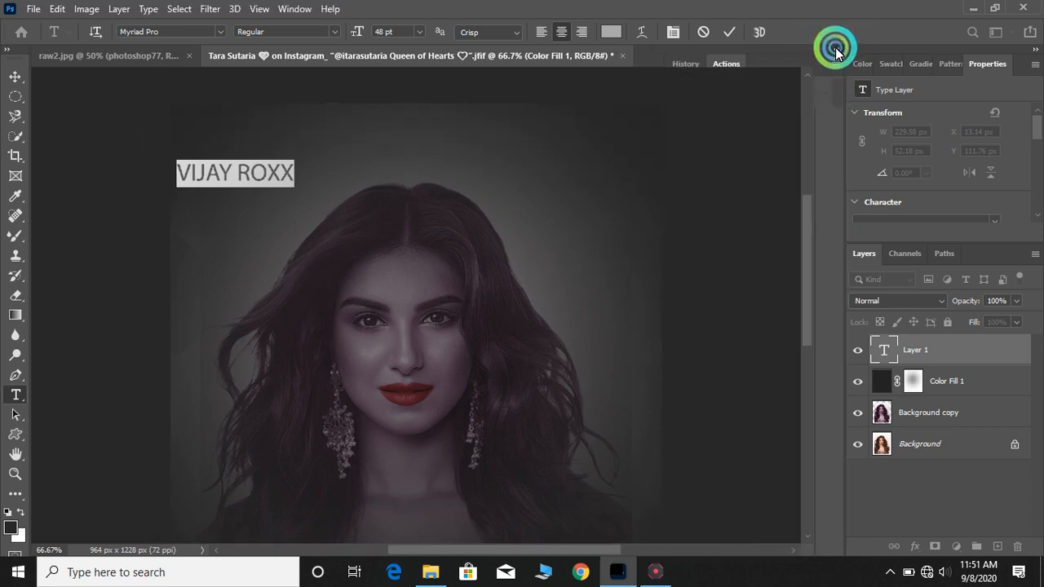
{"action": "left_click", "coordinate": [834, 48]}
{"action": "double_click", "coordinate": [261, 174]}
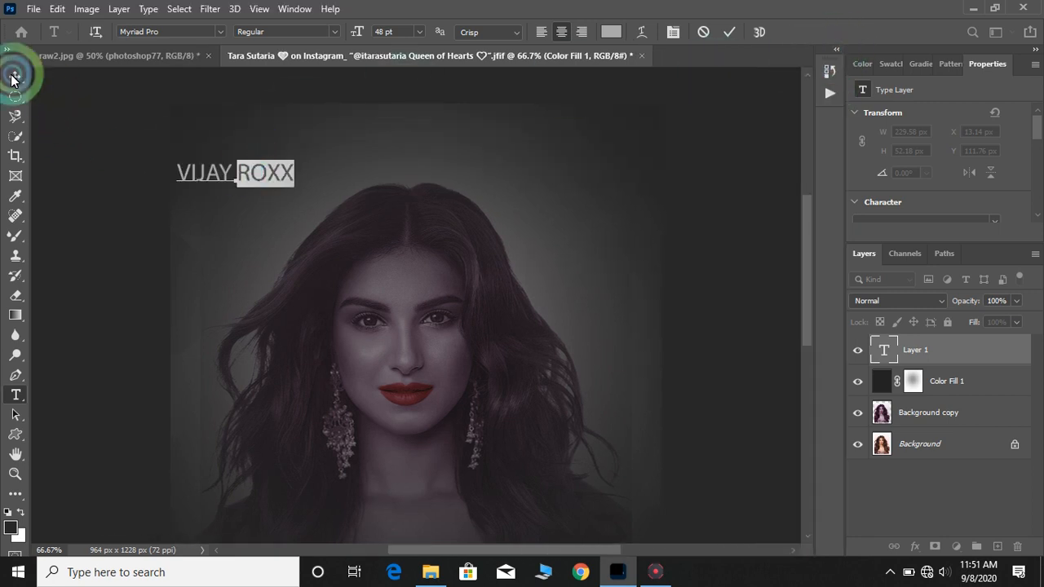
{"action": "left_click", "coordinate": [14, 76]}
{"action": "double_click", "coordinate": [284, 174]}
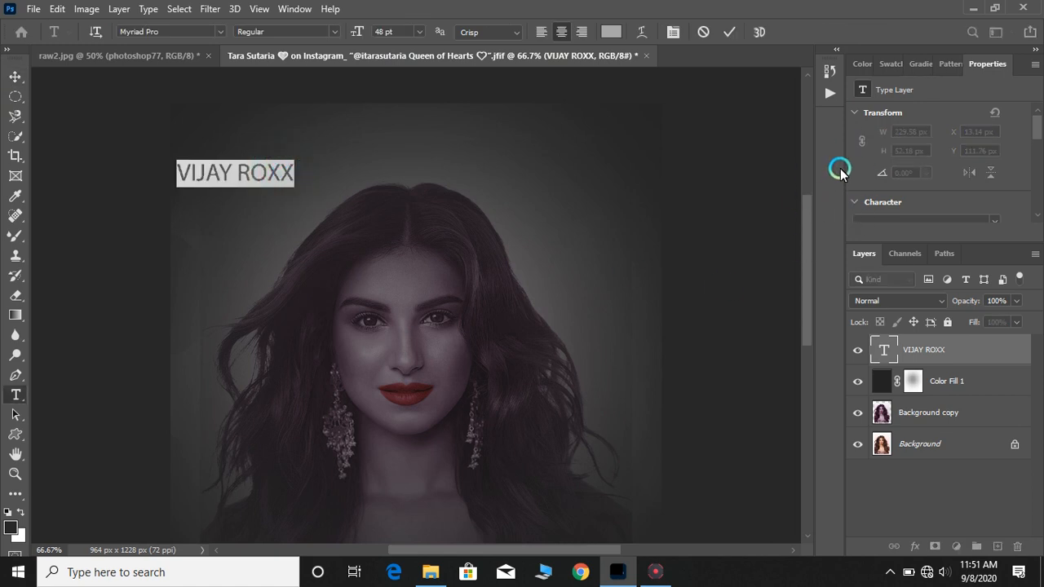
{"action": "scroll", "coordinate": [892, 196], "scroll_direction": "down", "scroll_amount": 3}
{"action": "left_click_drag", "start_coordinate": [995, 63], "coordinate": [654, 56]}
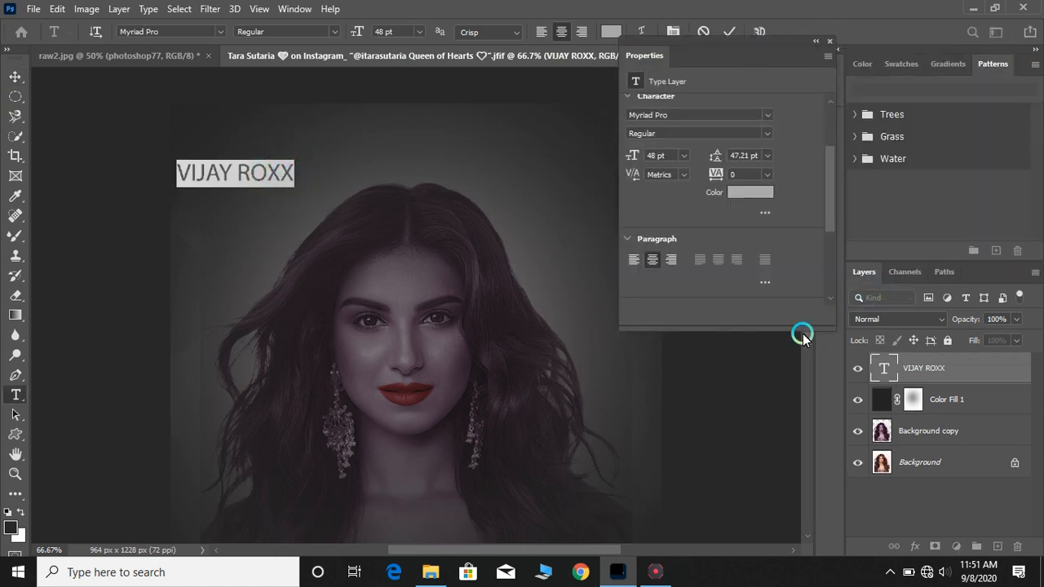
Change the selected text's font to Cambria Math
{"action": "left_click", "coordinate": [766, 118]}
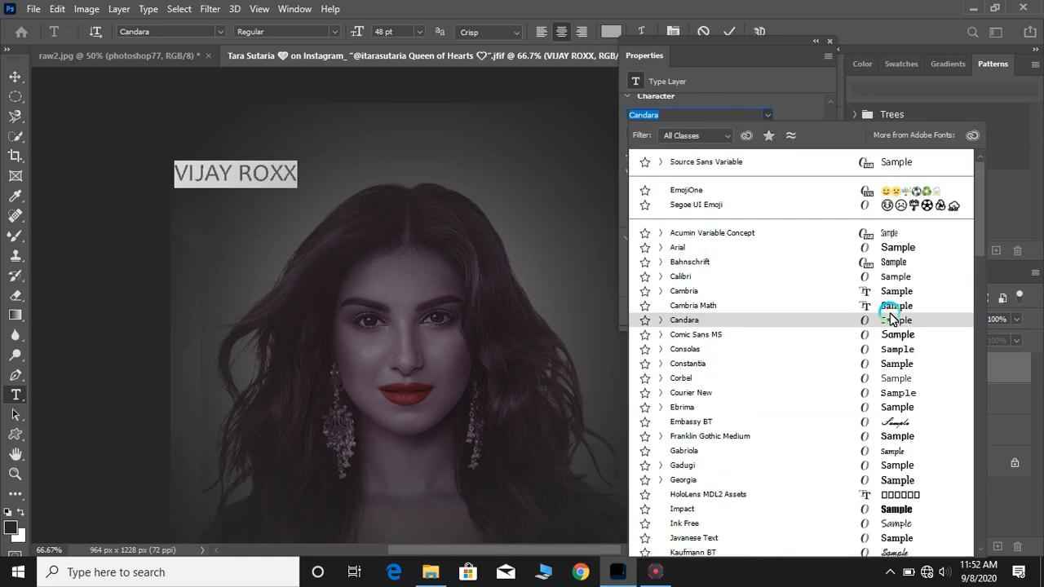
{"action": "left_click", "coordinate": [890, 306]}
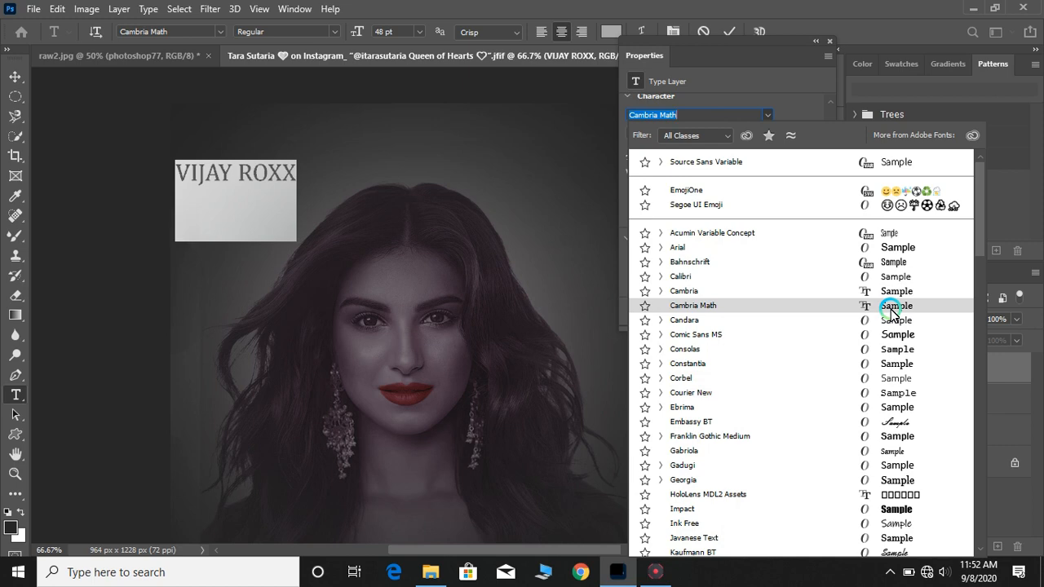
{"action": "left_click", "coordinate": [744, 241]}
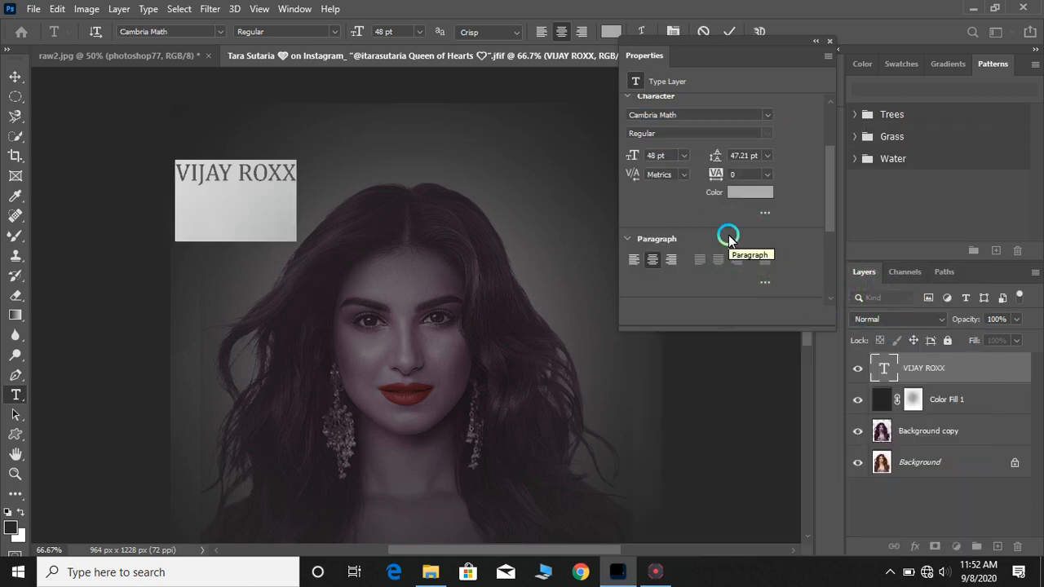
Set the text's tracking to 140 and its size to 32 pt
{"action": "left_click_drag", "start_coordinate": [716, 174], "coordinate": [720, 176]}
{"action": "left_click", "coordinate": [684, 156]}
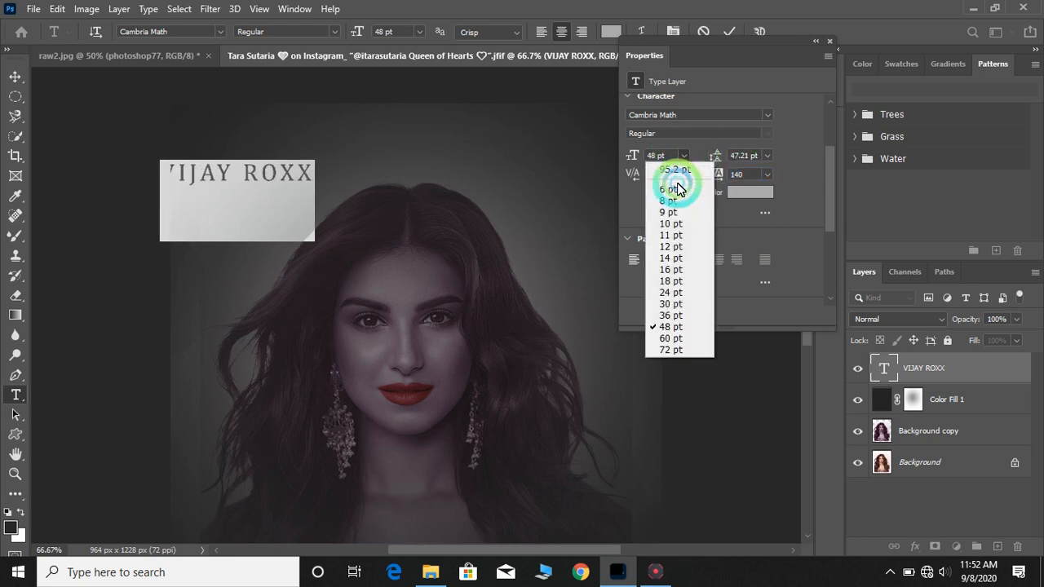
{"action": "left_click", "coordinate": [671, 293]}
{"action": "left_click_drag", "start_coordinate": [644, 165], "coordinate": [737, 189]}
{"action": "left_click", "coordinate": [794, 118]}
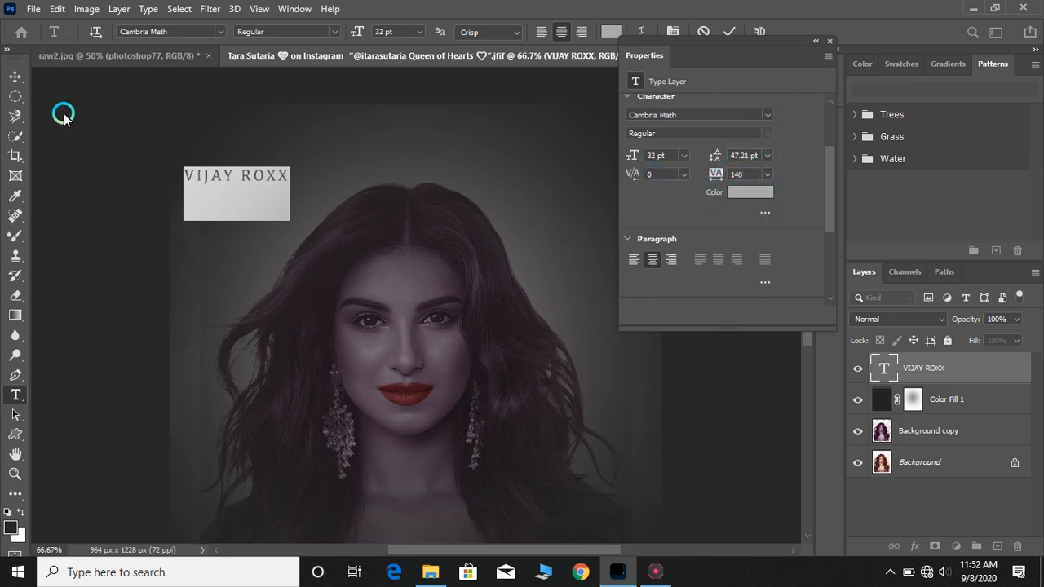
{"action": "left_click", "coordinate": [15, 76]}
{"action": "left_click", "coordinate": [144, 173]}
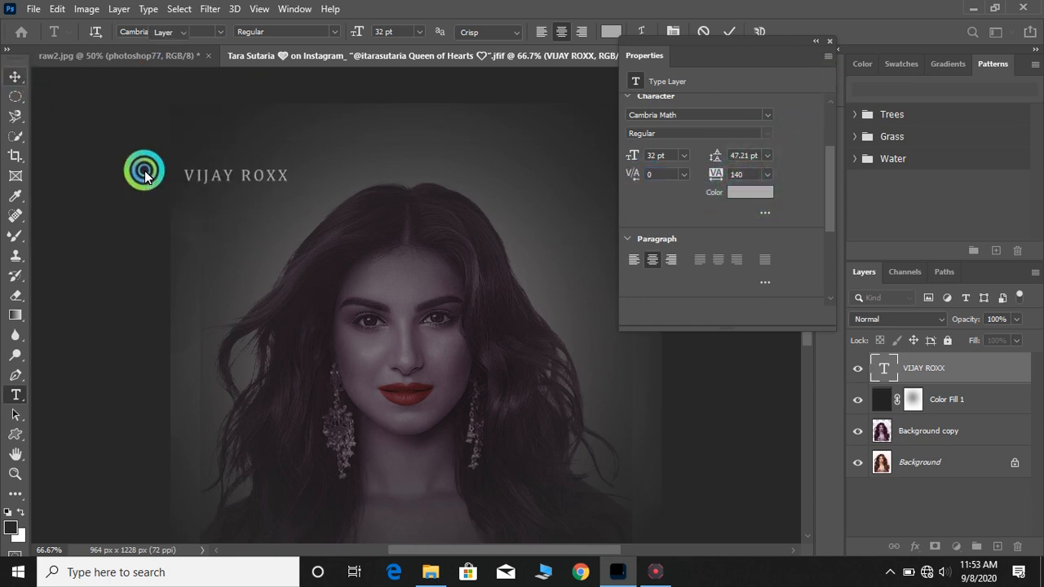
{"action": "key", "text": "Return"}
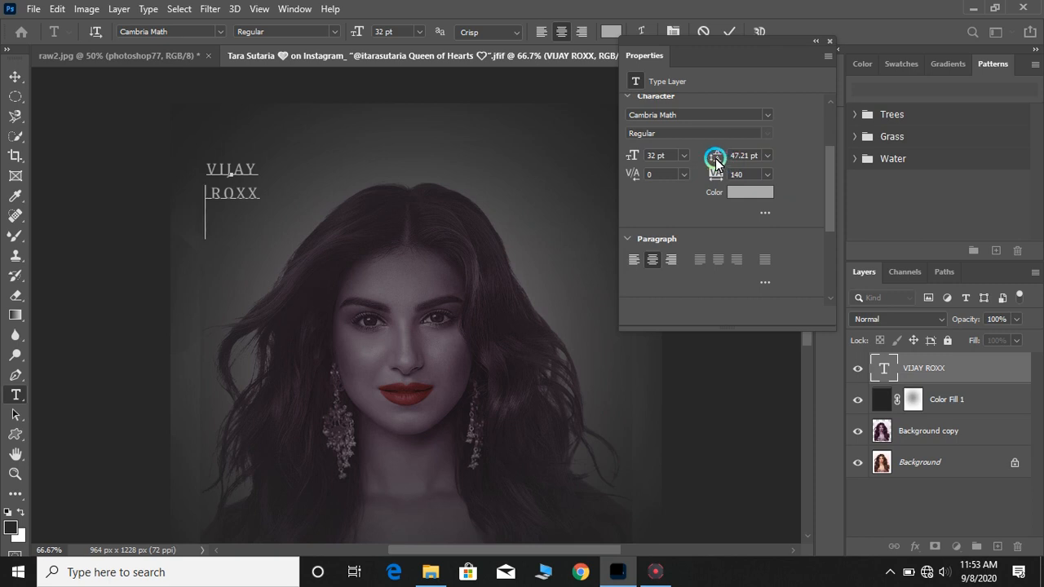
Set the title's leading to 28 pt and select all its text
{"action": "left_click_drag", "start_coordinate": [715, 158], "coordinate": [699, 162]}
{"action": "left_click", "coordinate": [448, 192]}
{"action": "key", "text": "ctrl+a"}
Set the title's text color to white (ffffff)
{"action": "left_click", "coordinate": [761, 144]}
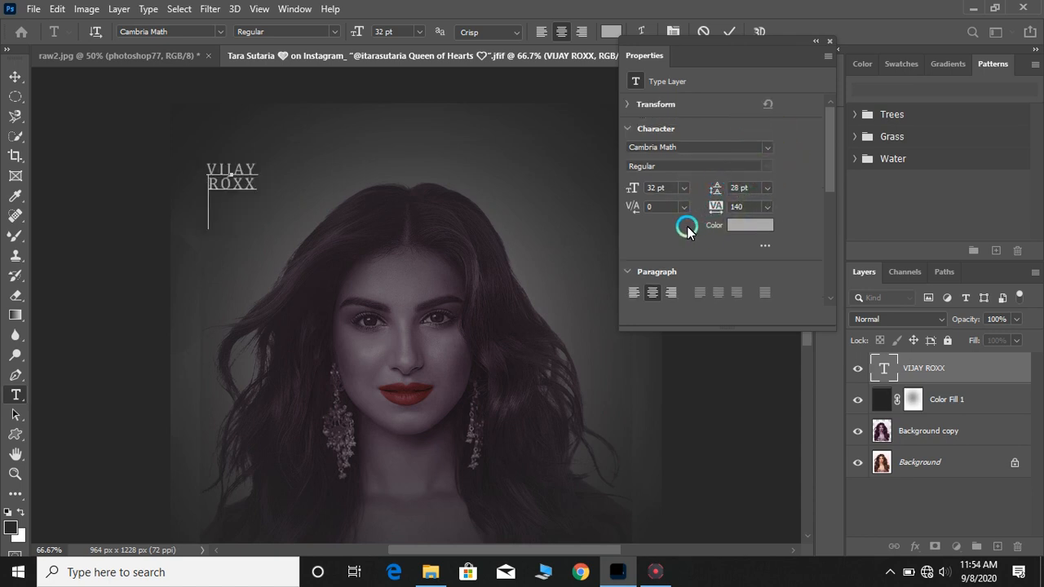
{"action": "key", "text": "ctrl+a"}
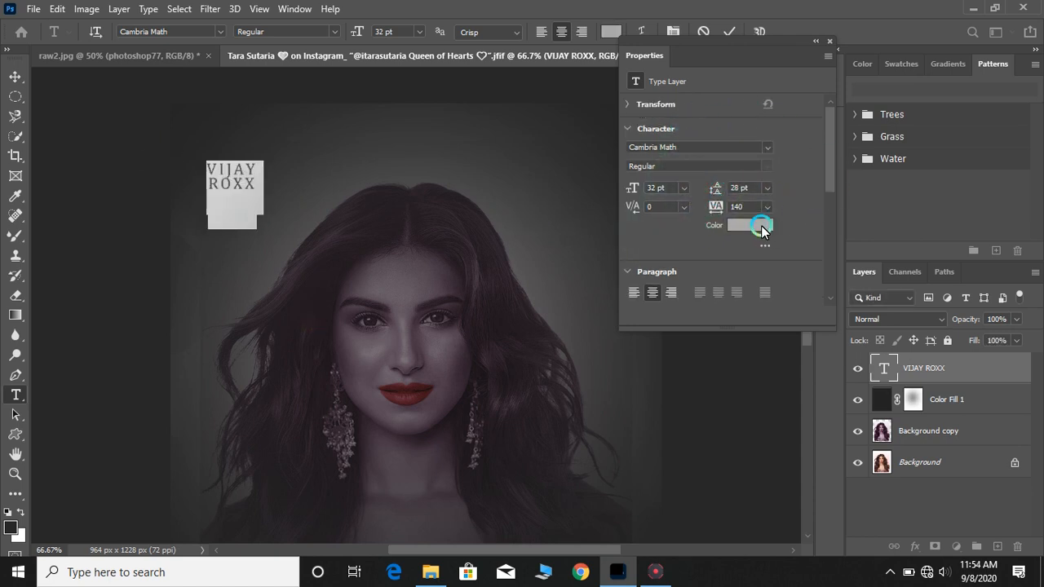
{"action": "left_click", "coordinate": [760, 226]}
{"action": "left_click_drag", "start_coordinate": [644, 212], "coordinate": [439, 42]}
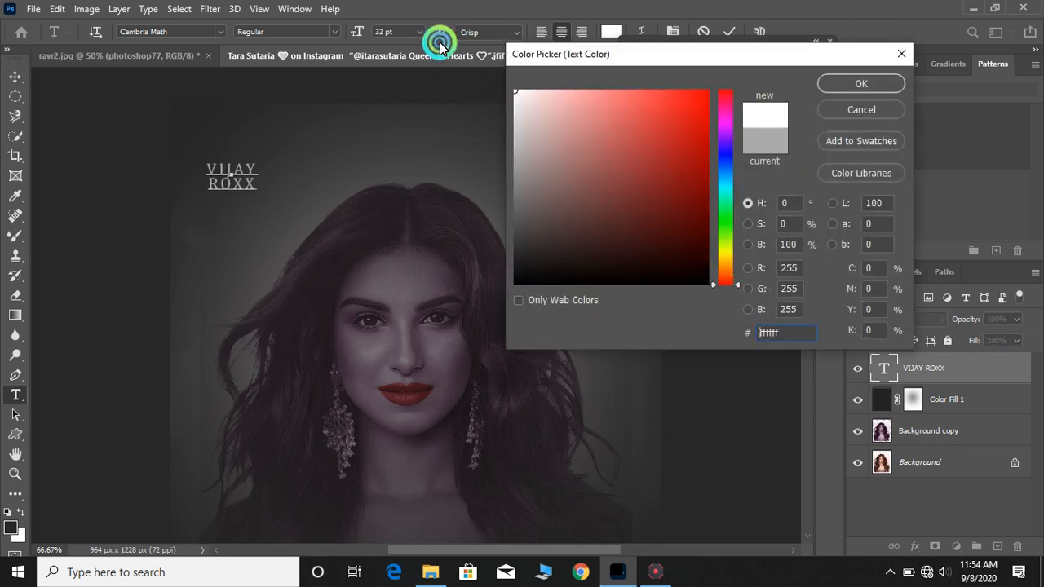
{"action": "left_click", "coordinate": [866, 81]}
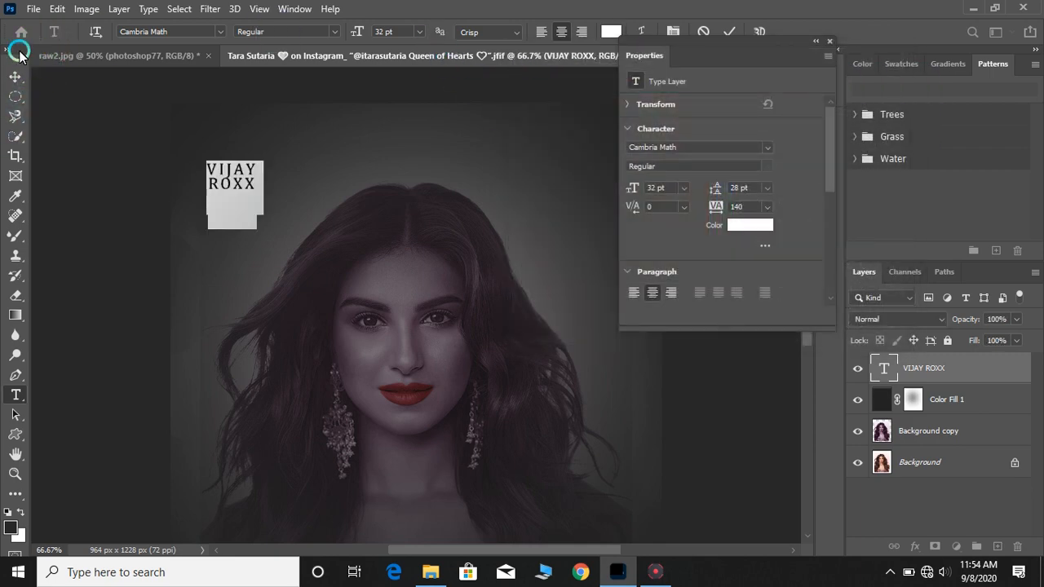
Reduce the title's size to 25 pt and commit the text
{"action": "left_click_drag", "start_coordinate": [629, 190], "coordinate": [624, 193]}
{"action": "left_click", "coordinate": [15, 76]}
{"action": "key", "text": "ctrl+minus"}
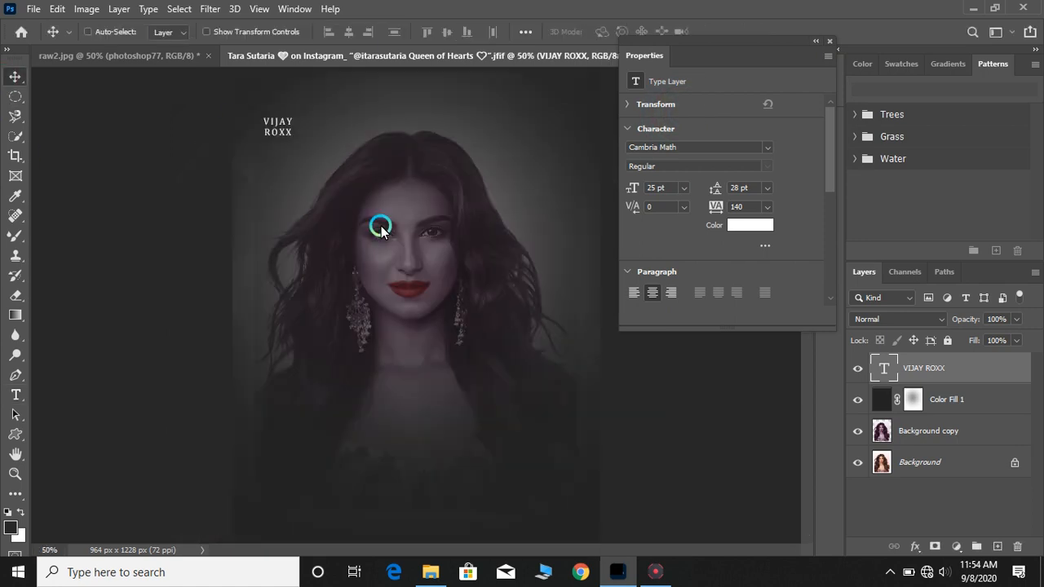
{"action": "left_click", "coordinate": [15, 394]}
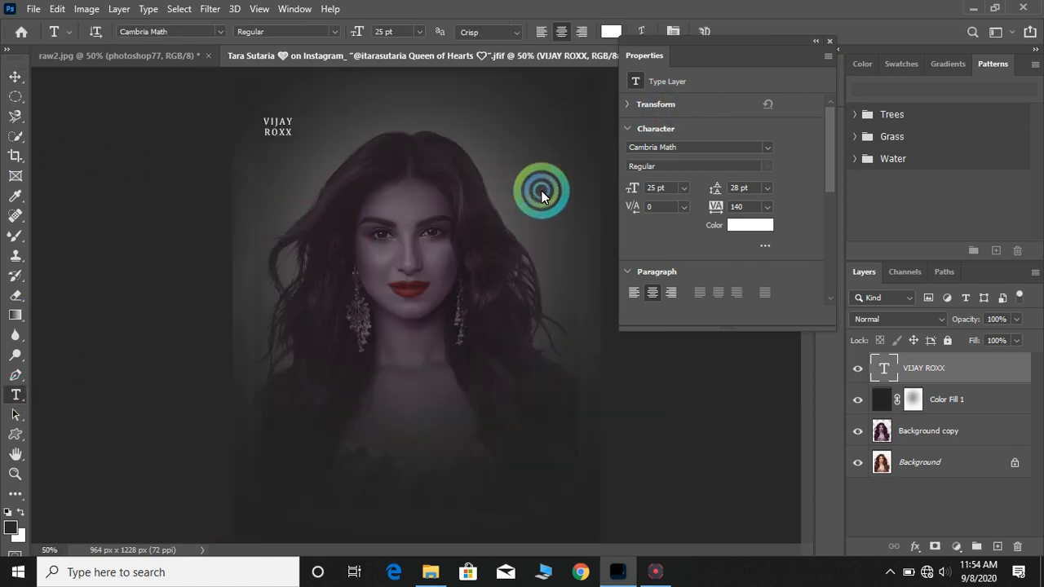
{"action": "left_click", "coordinate": [386, 130]}
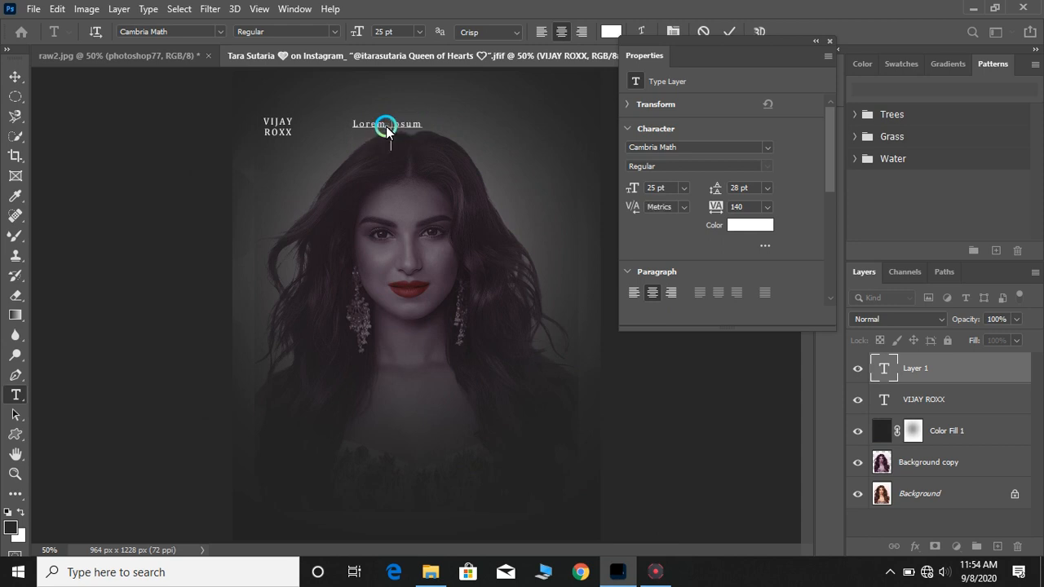
{"action": "key", "text": "ctrl+plus"}
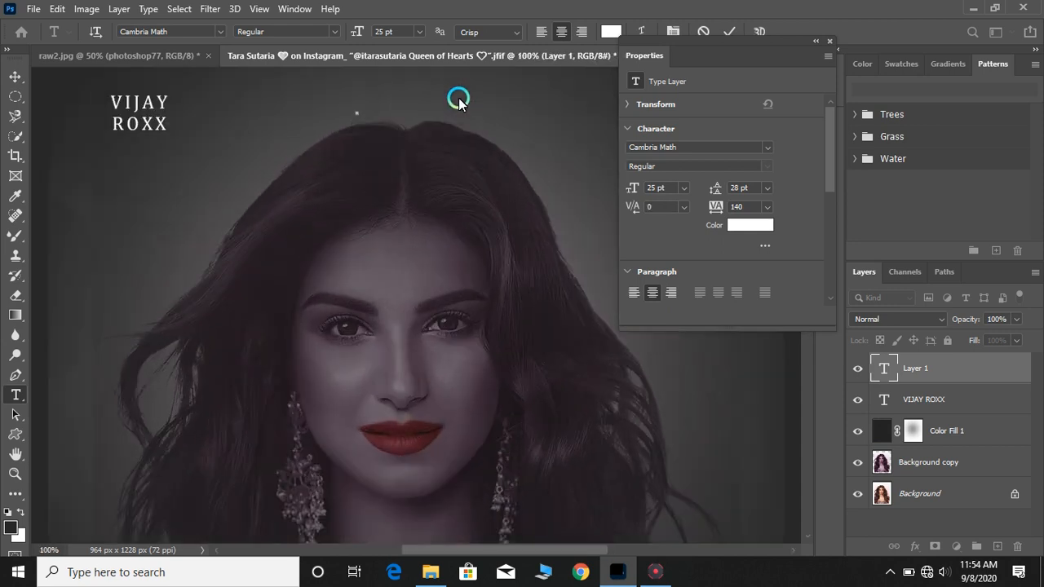
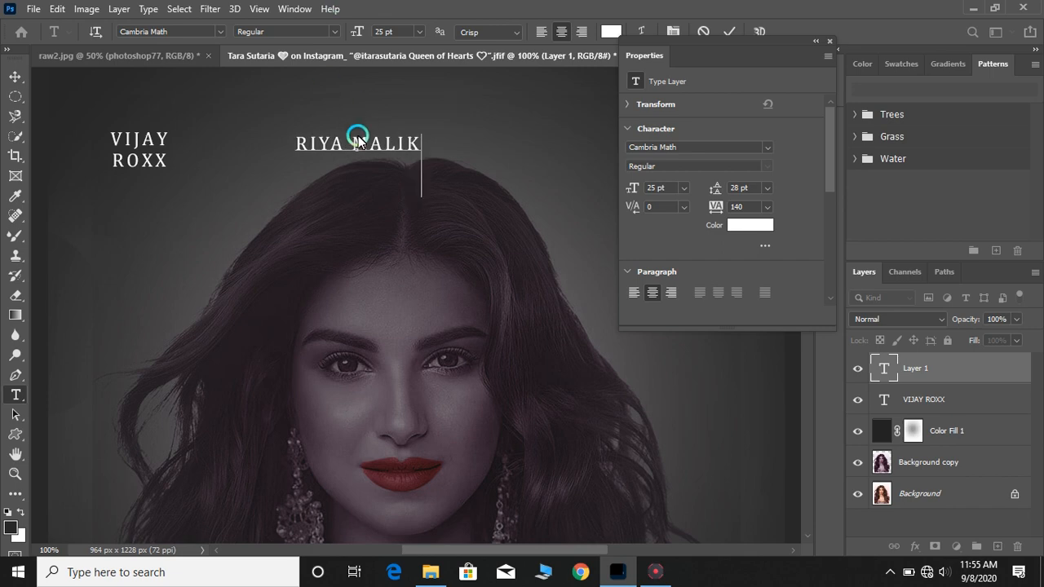
{"action": "left_click", "coordinate": [359, 141]}
{"action": "key", "text": "Return"}
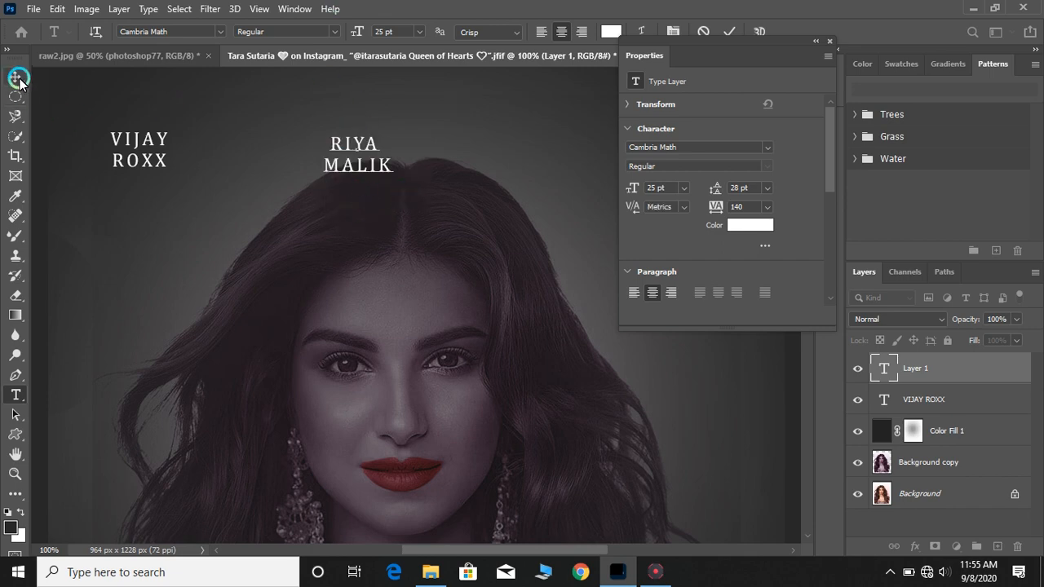
{"action": "key", "text": "ctrl+a"}
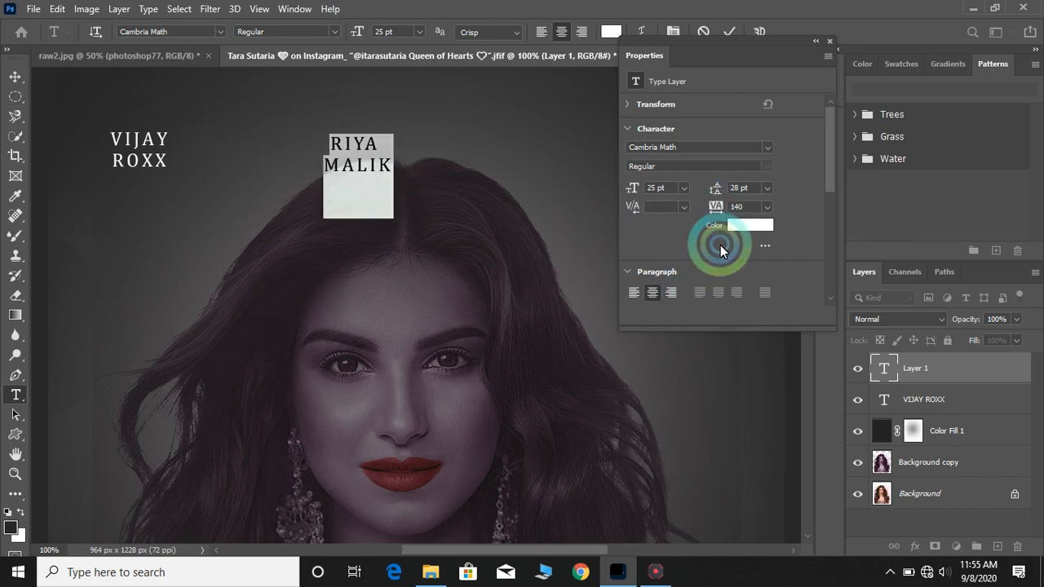
{"action": "left_click", "coordinate": [13, 79]}
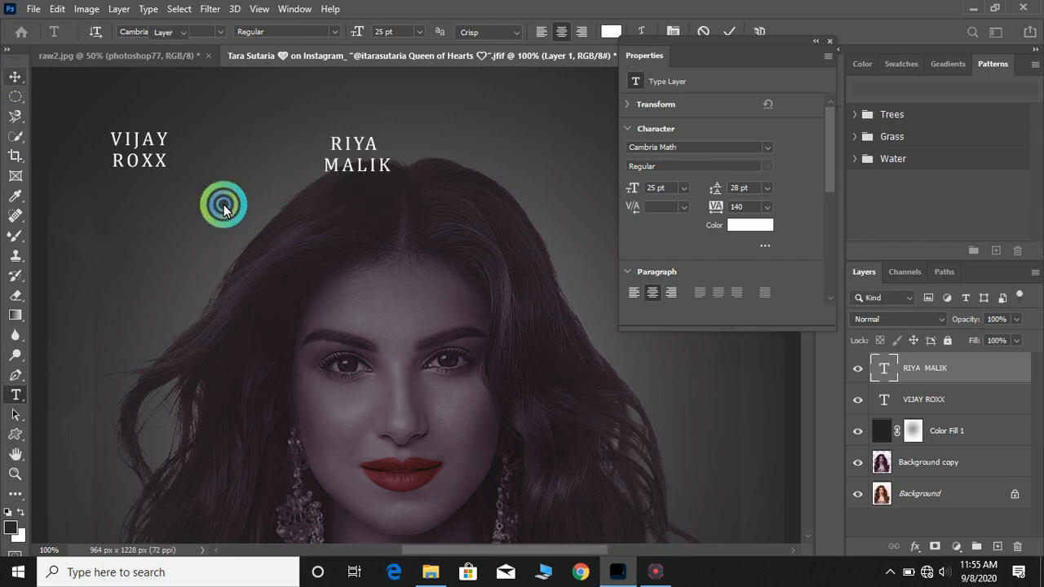
{"action": "left_click_drag", "start_coordinate": [343, 149], "coordinate": [402, 122]}
{"action": "key", "text": "ctrl+minus"}
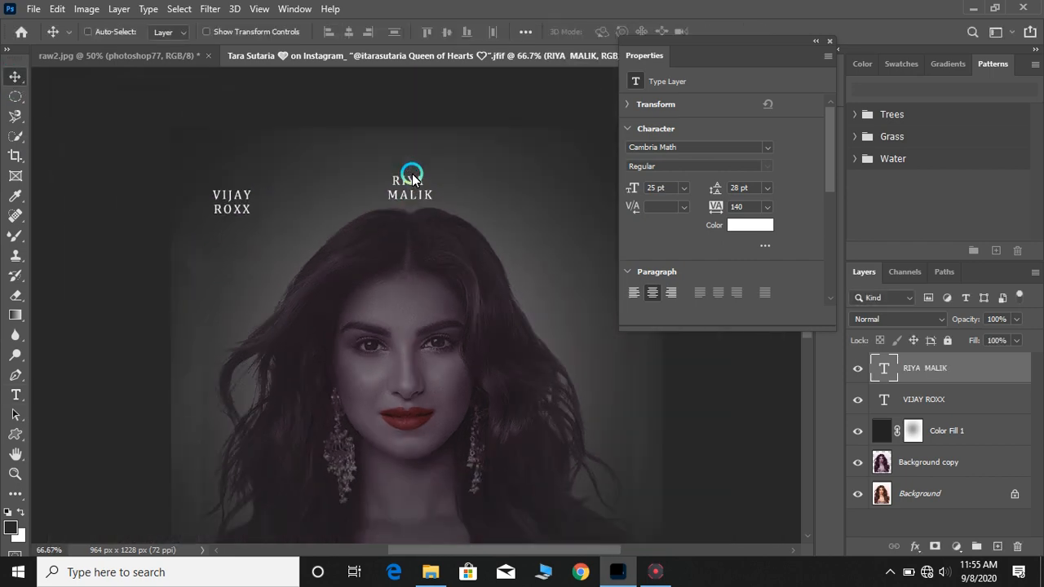
{"action": "left_click", "coordinate": [920, 403]}
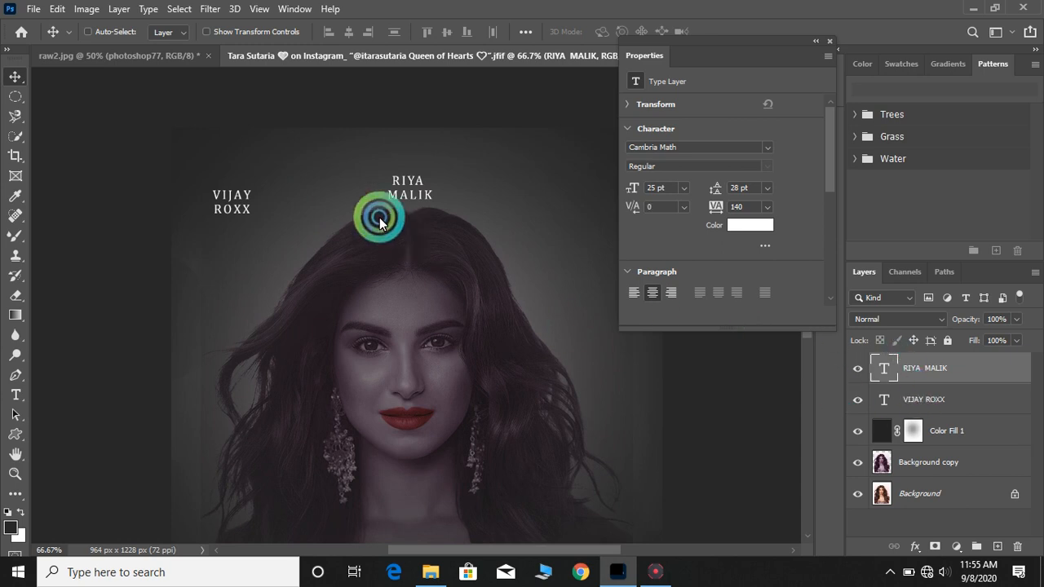
{"action": "left_click_drag", "start_coordinate": [221, 204], "coordinate": [221, 195]}
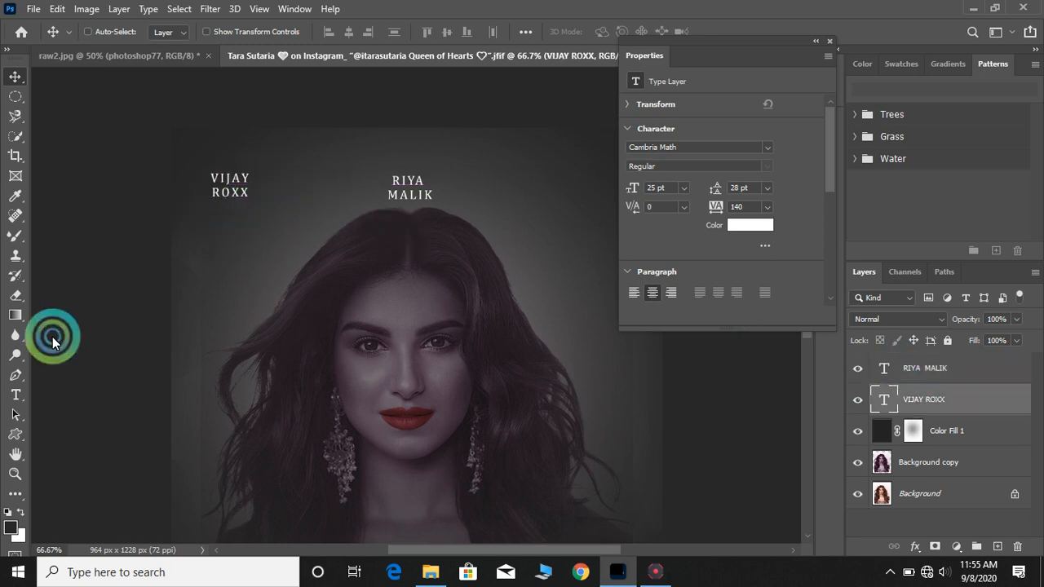
{"action": "left_click", "coordinate": [893, 378]}
{"action": "left_click_drag", "start_coordinate": [397, 189], "coordinate": [404, 187]}
{"action": "left_click_drag", "start_coordinate": [307, 235], "coordinate": [306, 235]}
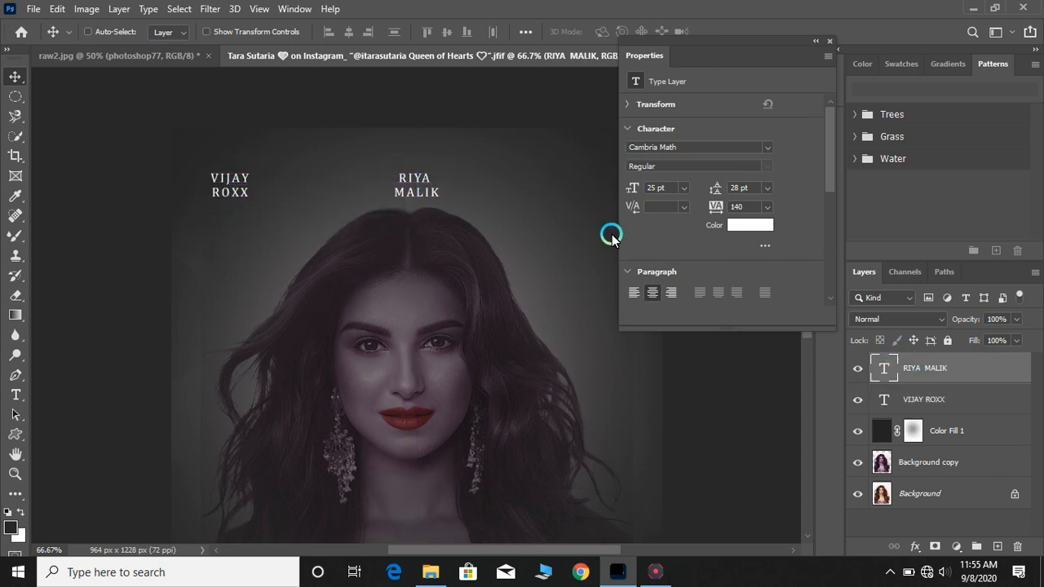
{"action": "left_click_drag", "start_coordinate": [618, 324], "coordinate": [667, 305]}
{"action": "scroll", "coordinate": [369, 285], "scroll_direction": "down", "scroll_amount": 1}
{"action": "left_click_drag", "start_coordinate": [525, 549], "coordinate": [540, 549]}
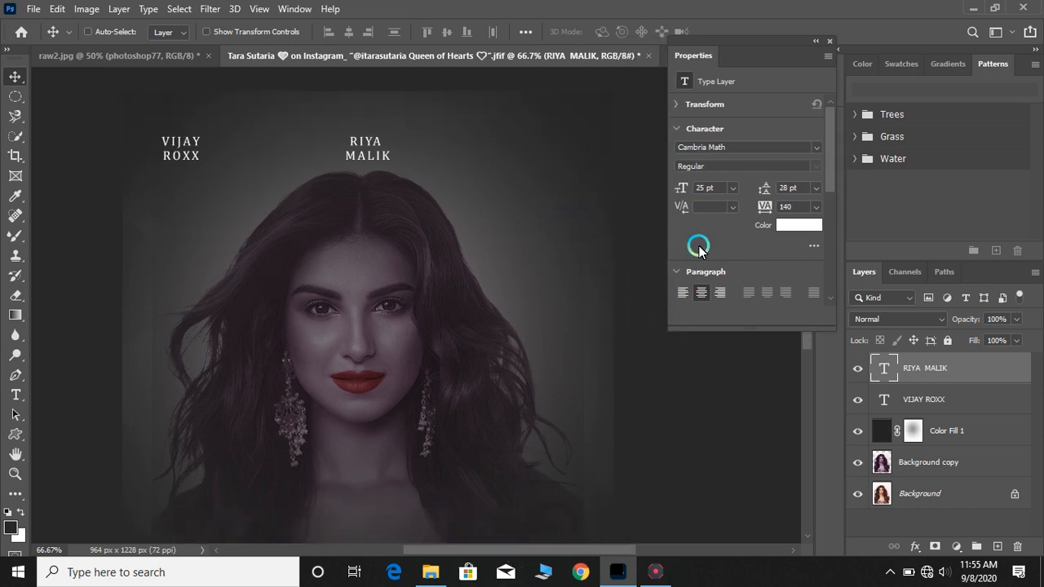
{"action": "left_click_drag", "start_coordinate": [174, 154], "coordinate": [176, 150]}
{"action": "left_click", "coordinate": [70, 308]}
{"action": "key", "text": "t"}
{"action": "left_click", "coordinate": [499, 159]}
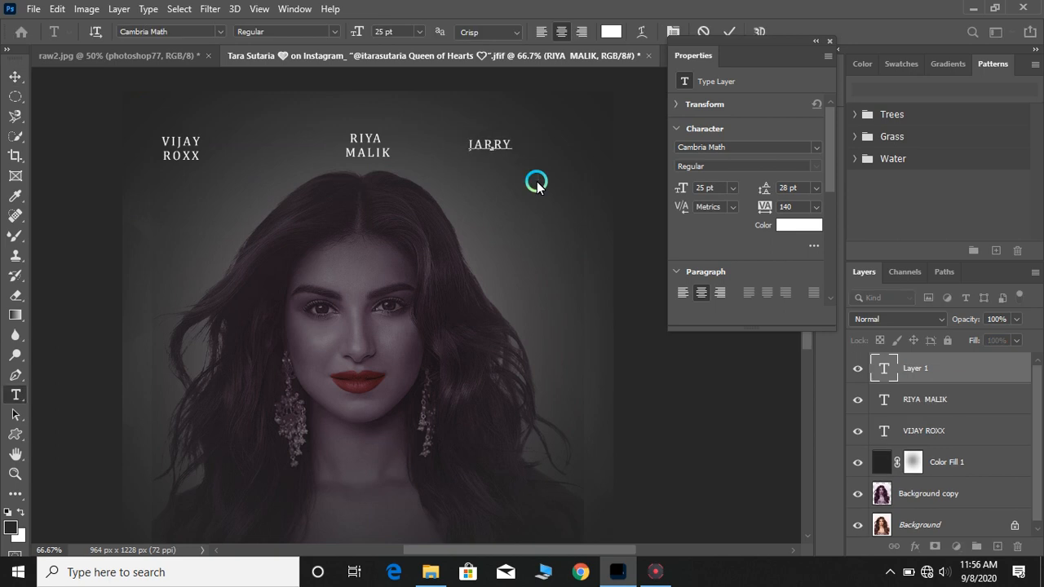
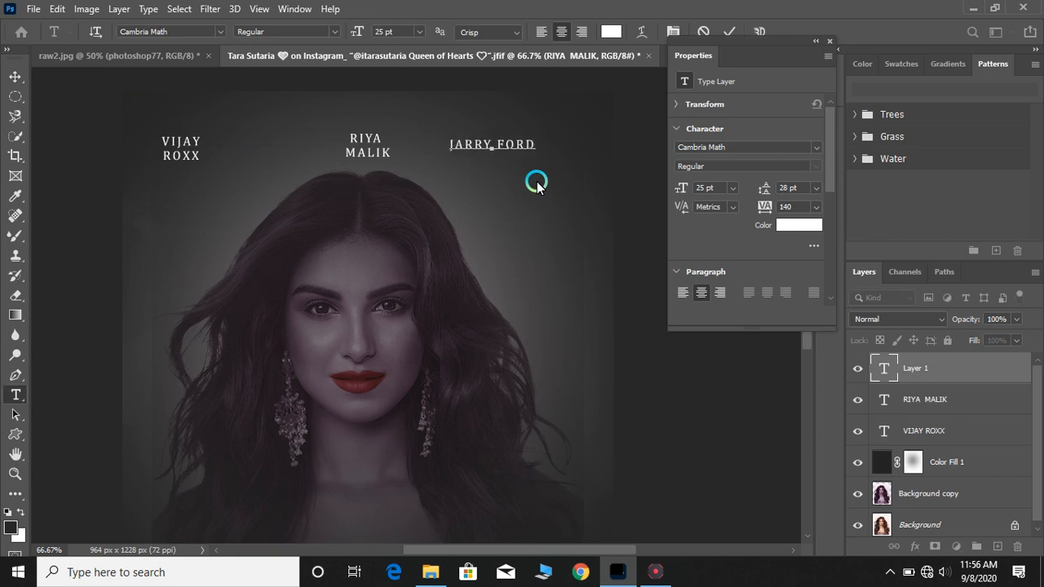
{"action": "key", "text": "Return"}
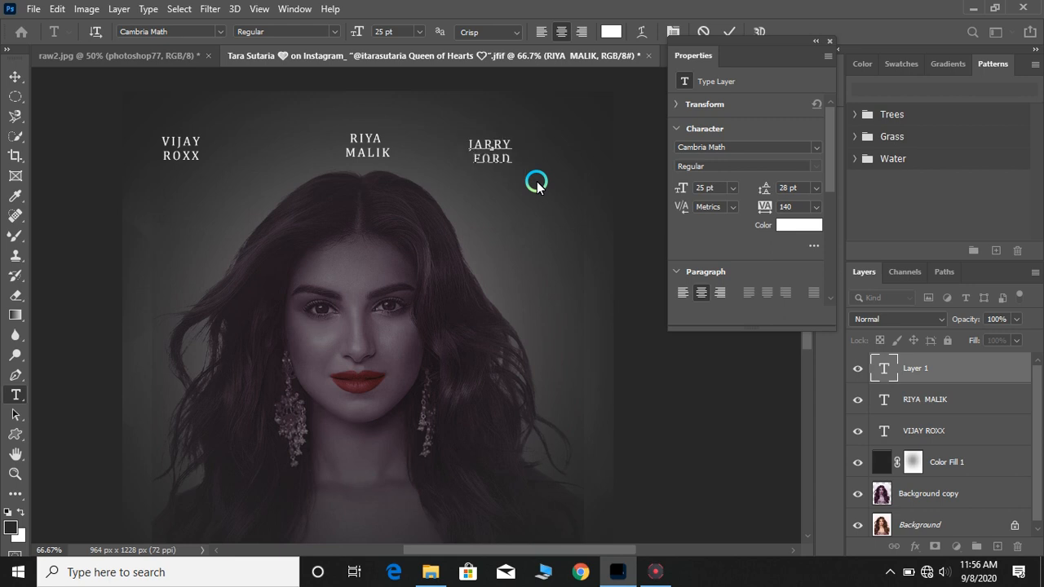
{"action": "left_click_drag", "start_coordinate": [506, 148], "coordinate": [578, 142]}
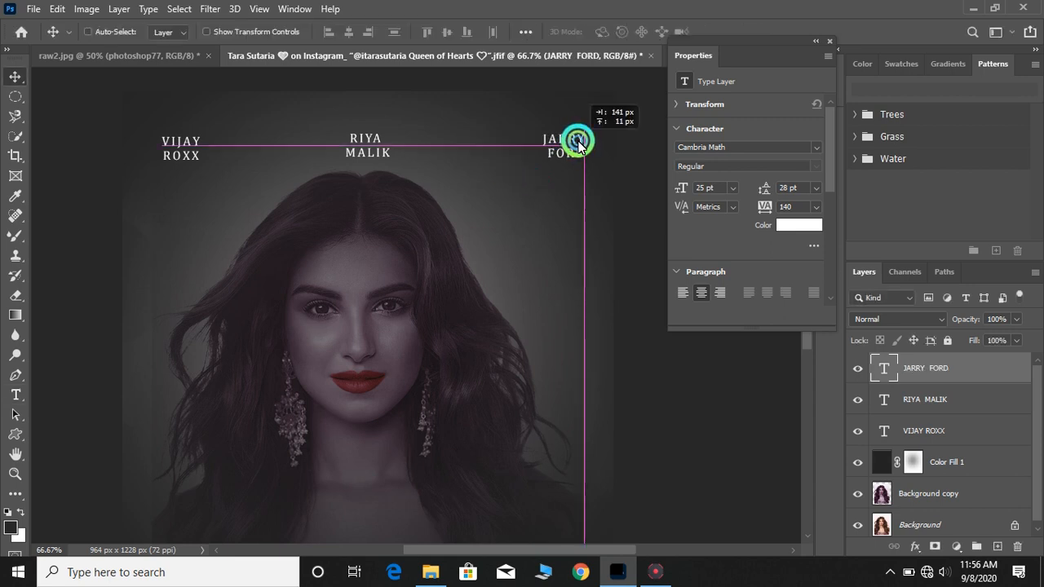
{"action": "left_click_drag", "start_coordinate": [167, 150], "coordinate": [181, 149]}
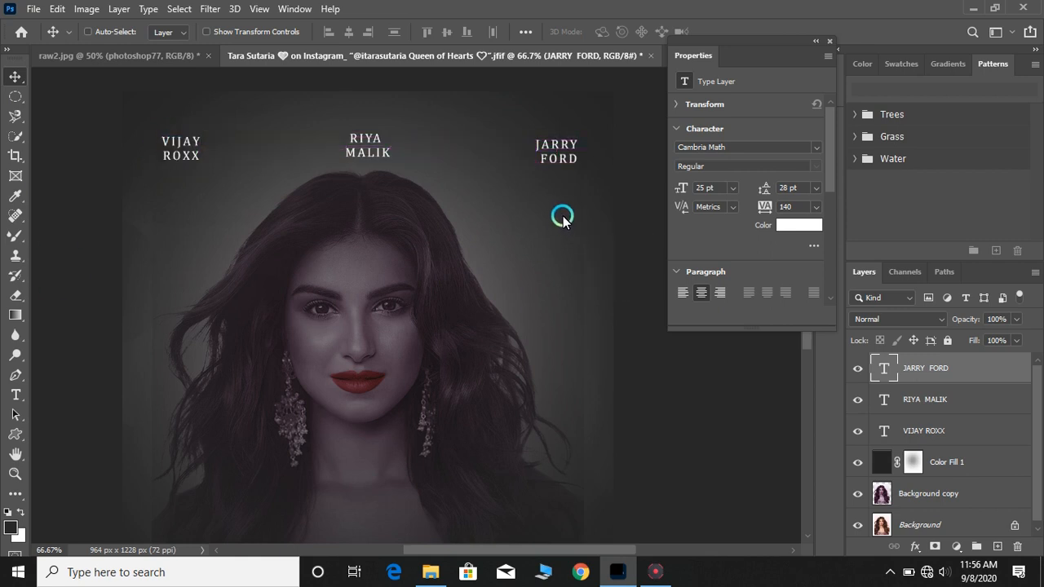
{"action": "left_click_drag", "start_coordinate": [562, 152], "coordinate": [562, 146]}
{"action": "left_click_drag", "start_coordinate": [181, 153], "coordinate": [181, 150]}
{"action": "left_click", "coordinate": [574, 222]}
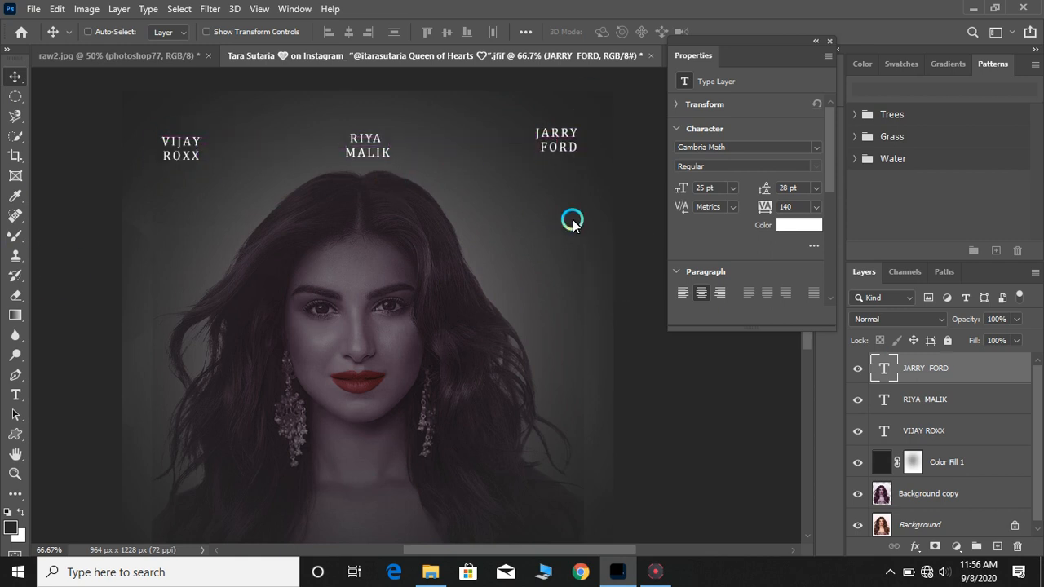
{"action": "key", "text": "ctrl+minus"}
Select the three name text layers and put them into a group
{"action": "left_click", "coordinate": [203, 361]}
{"action": "left_click", "coordinate": [908, 399], "text": "ctrl"}
{"action": "left_click", "coordinate": [920, 441], "text": "ctrl"}
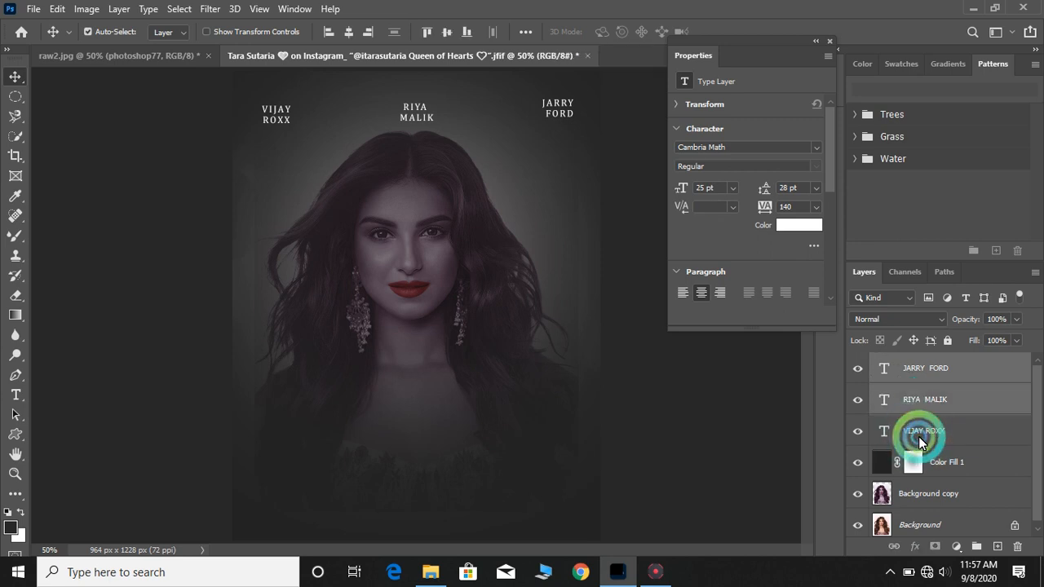
{"action": "left_click", "coordinate": [977, 547]}
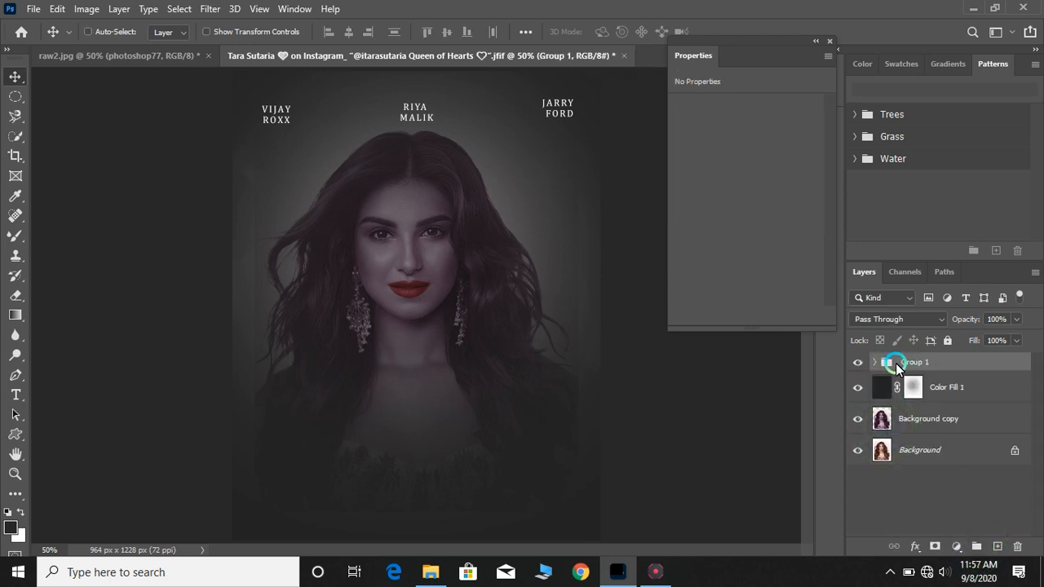
Start a new text layer and set its font size to 72 pt
{"action": "key", "text": "ctrl+plus"}
{"action": "key", "text": "t"}
{"action": "left_click", "coordinate": [279, 237]}
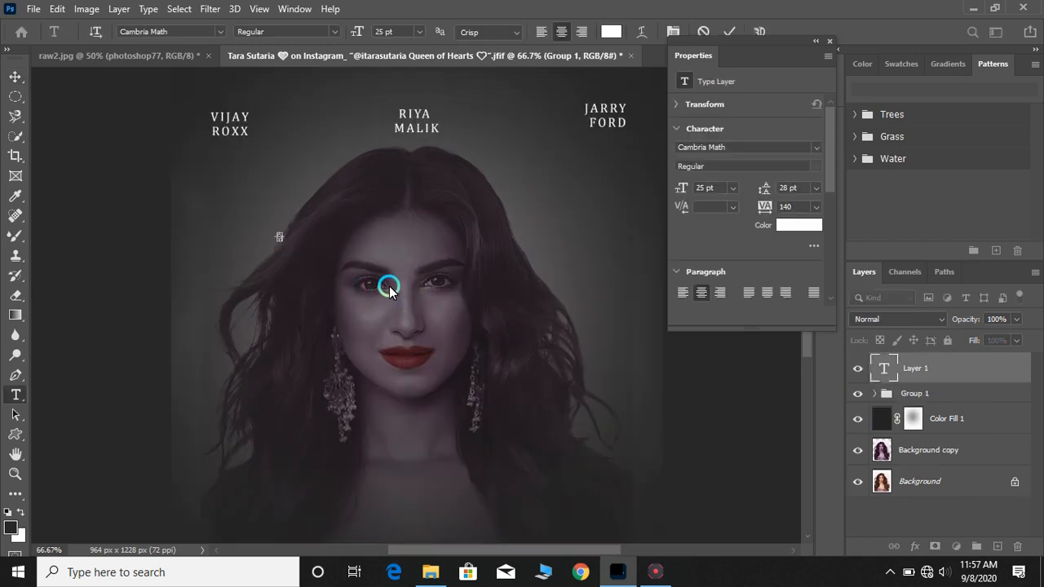
{"action": "left_click", "coordinate": [732, 188]}
{"action": "left_click", "coordinate": [713, 368]}
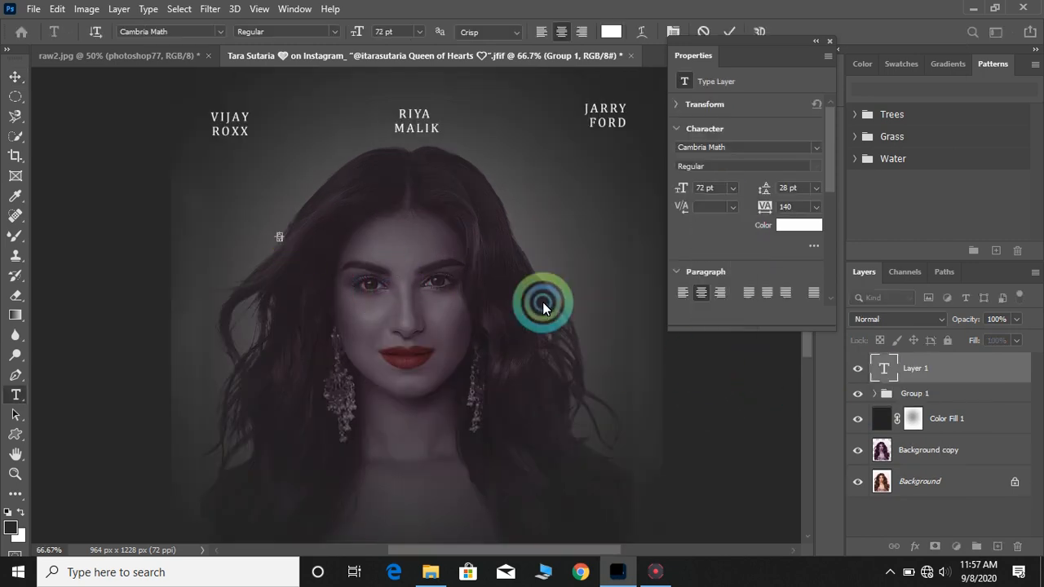
{"action": "left_click", "coordinate": [976, 373]}
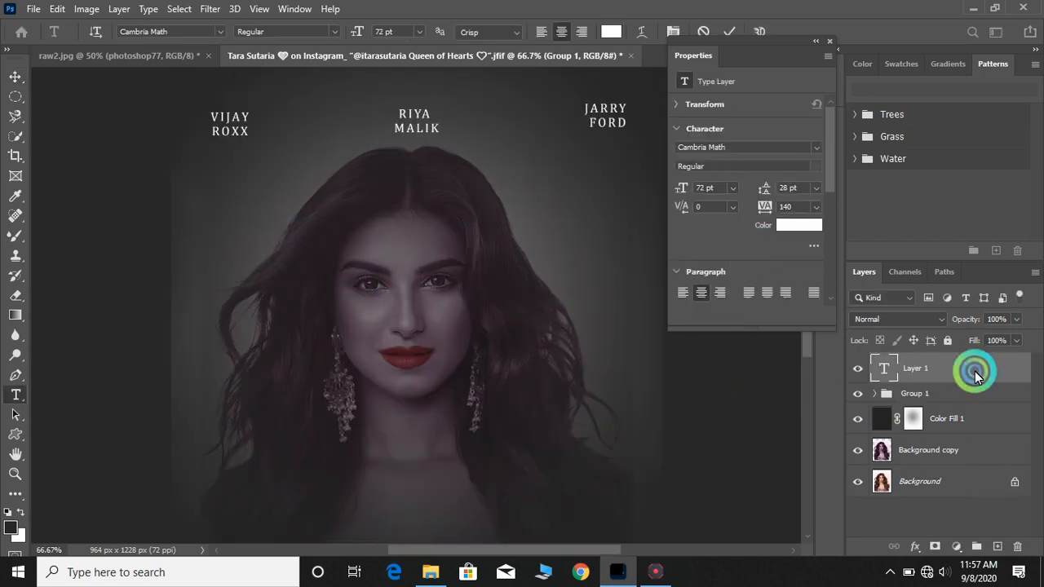
{"action": "left_click", "coordinate": [1023, 533]}
Type VB CRAPE PRESENTS as new text in Franklin Gothic Medium, 30 pt
{"action": "left_click", "coordinate": [613, 358]}
{"action": "left_click", "coordinate": [264, 177]}
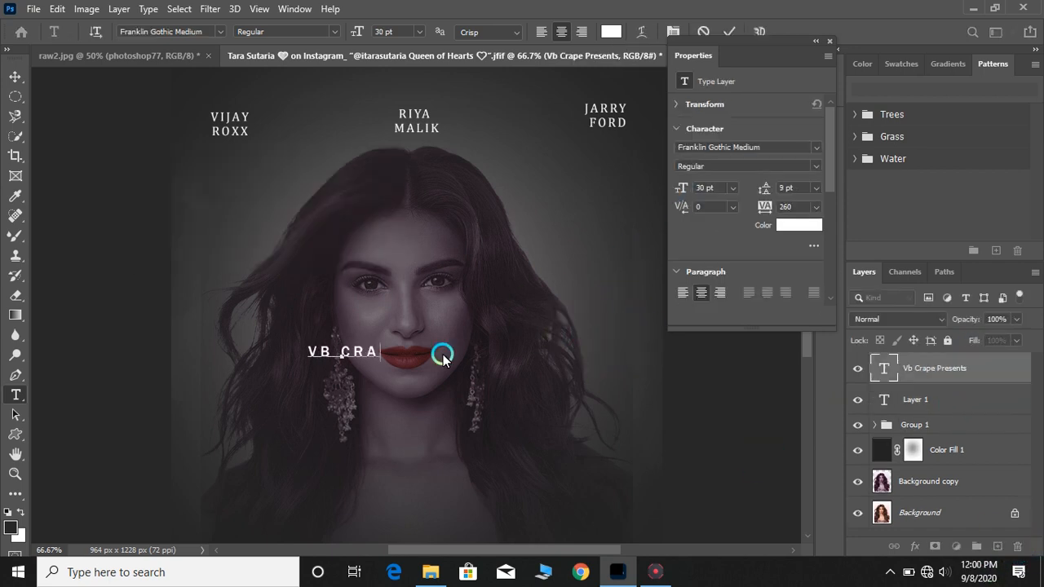
{"action": "type", "text": "PE P"}
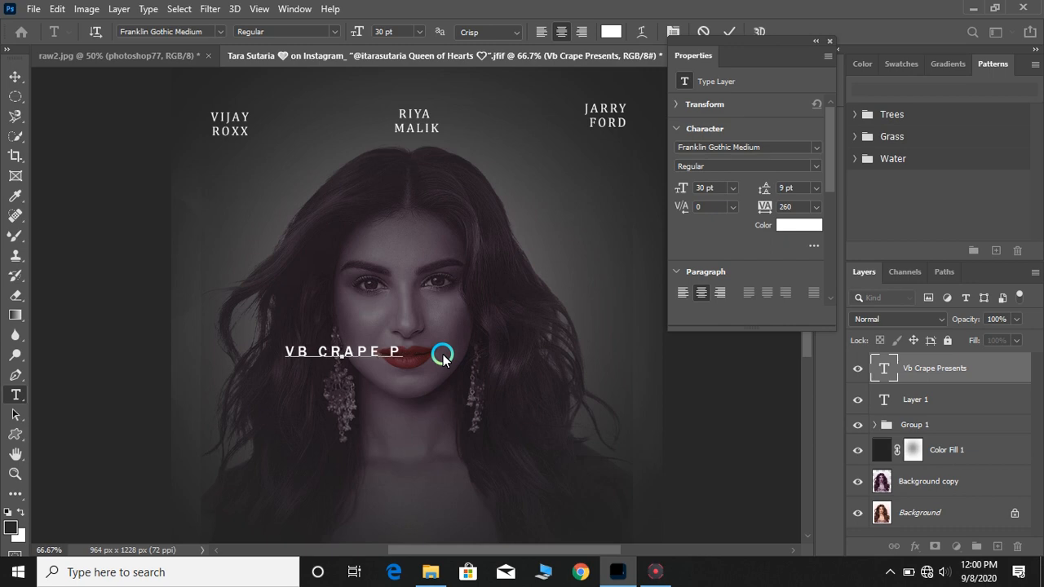
{"action": "type", "text": "RES"}
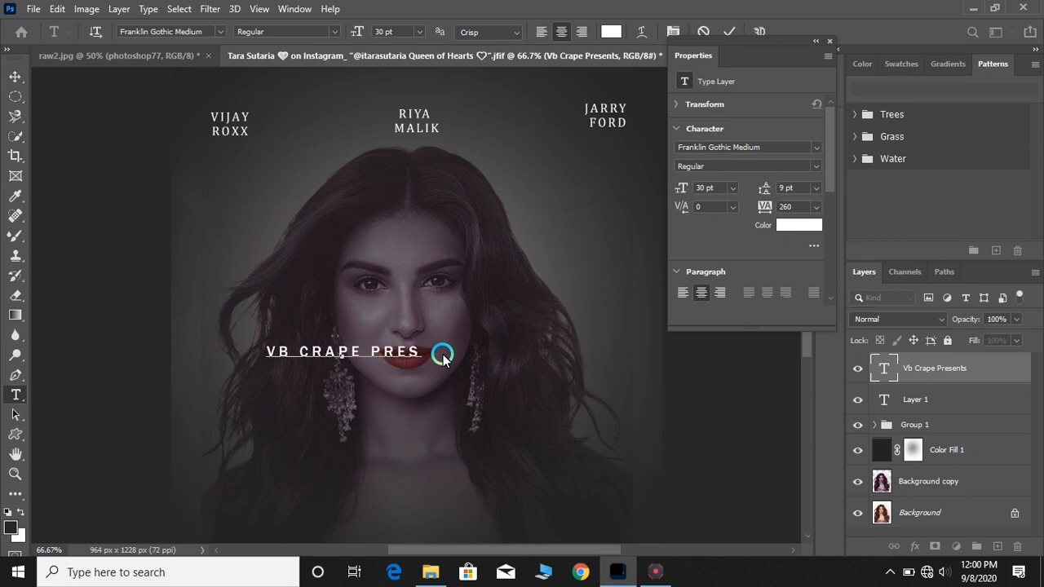
{"action": "type", "text": "EN"}
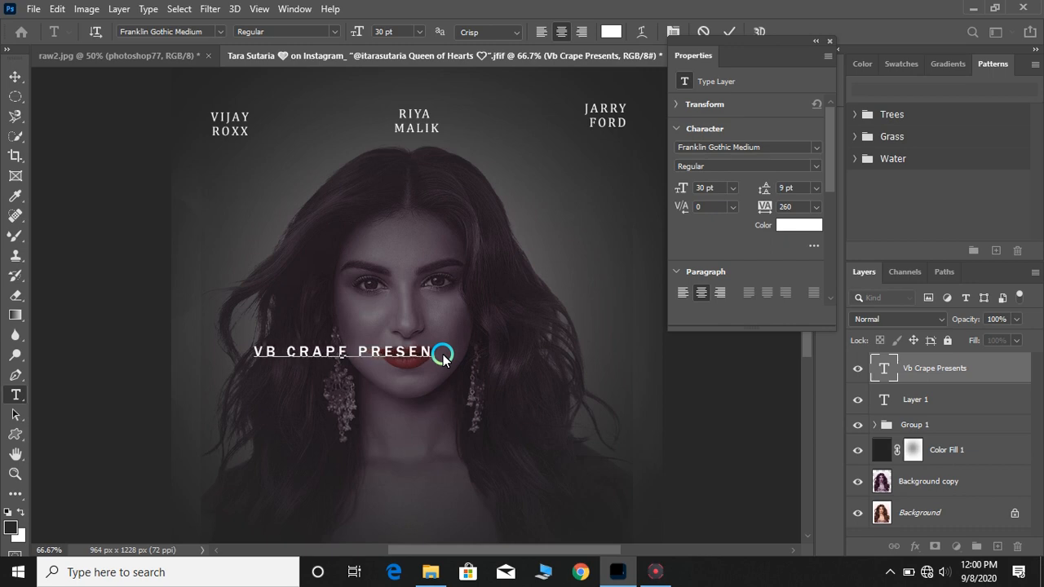
{"action": "type", "text": "TS"}
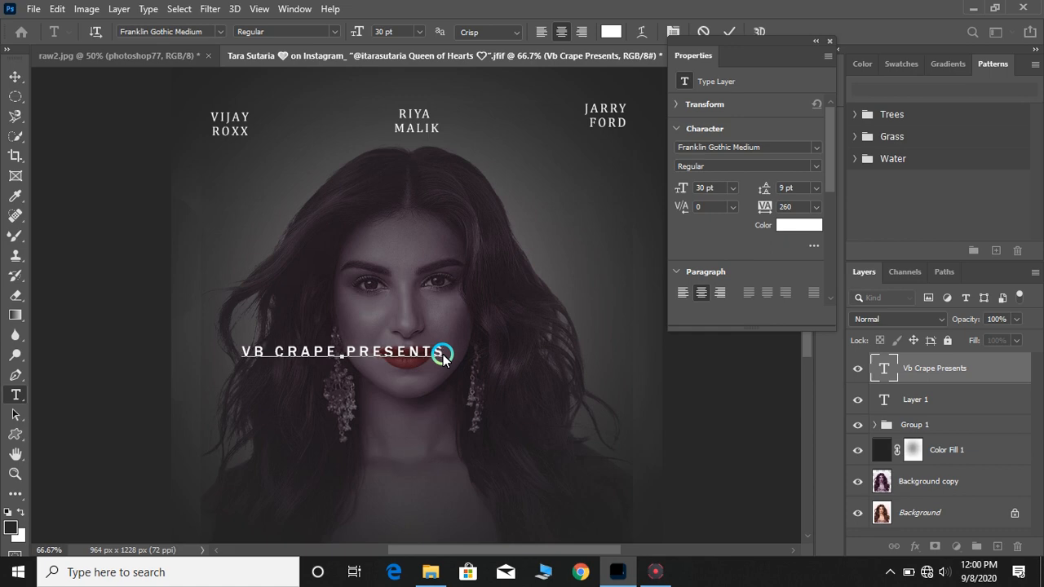
Move the VB CRAPE PRESENTS text to the top of the poster, above the three names
{"action": "left_click", "coordinate": [528, 427]}
{"action": "key", "text": "v"}
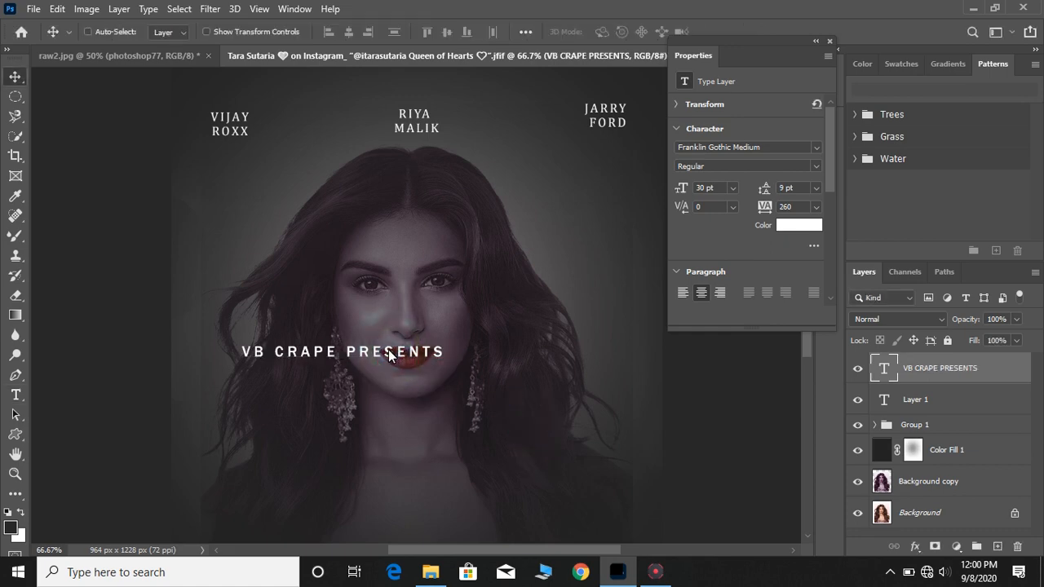
{"action": "left_click_drag", "start_coordinate": [388, 349], "coordinate": [361, 269]}
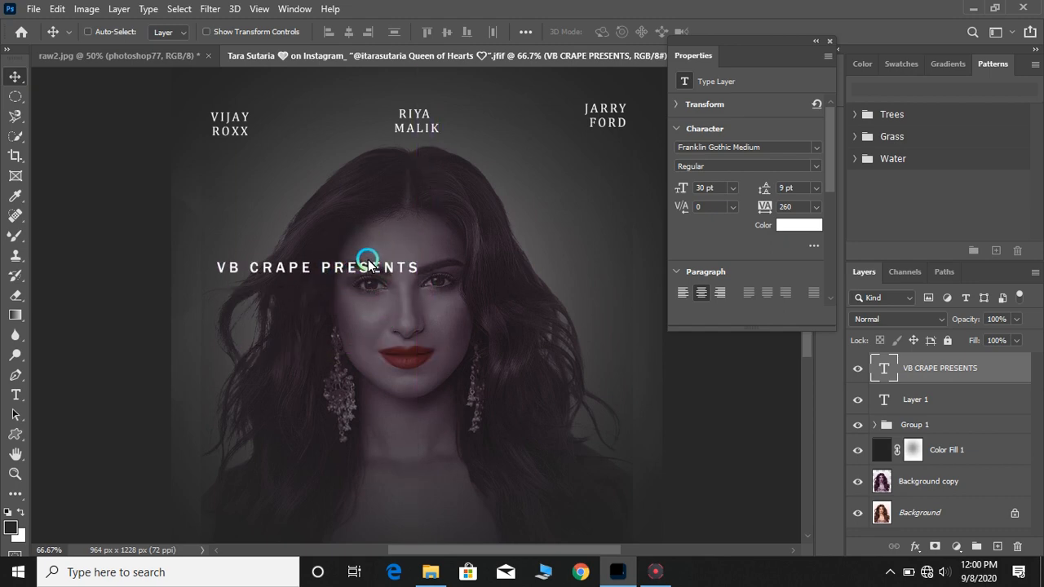
{"action": "left_click_drag", "start_coordinate": [368, 262], "coordinate": [469, 84]}
{"action": "scroll", "coordinate": [460, 152], "scroll_direction": "up", "scroll_amount": 2}
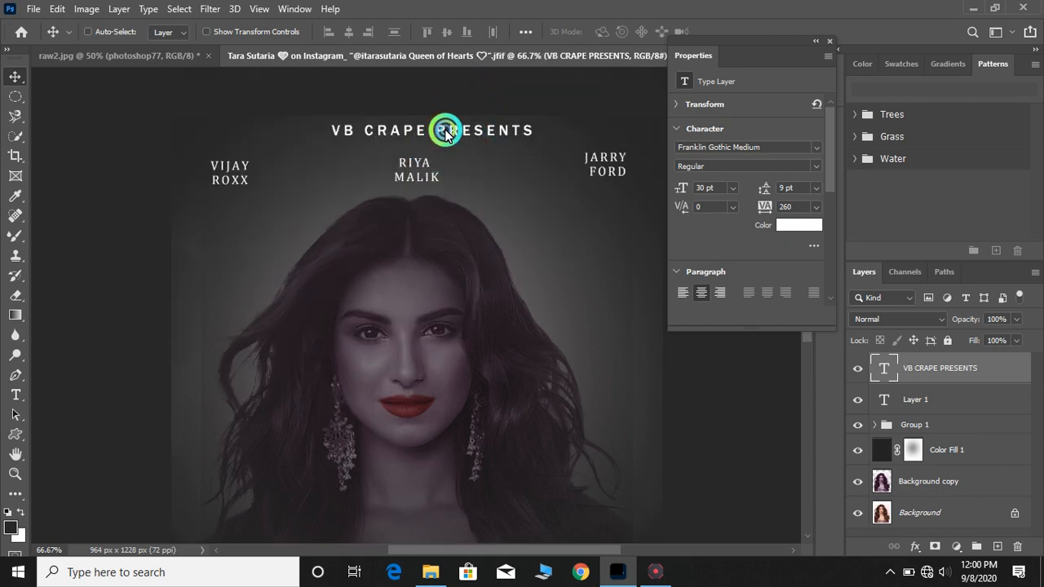
{"action": "left_click_drag", "start_coordinate": [443, 127], "coordinate": [459, 140]}
{"action": "key", "text": "ctrl+minus"}
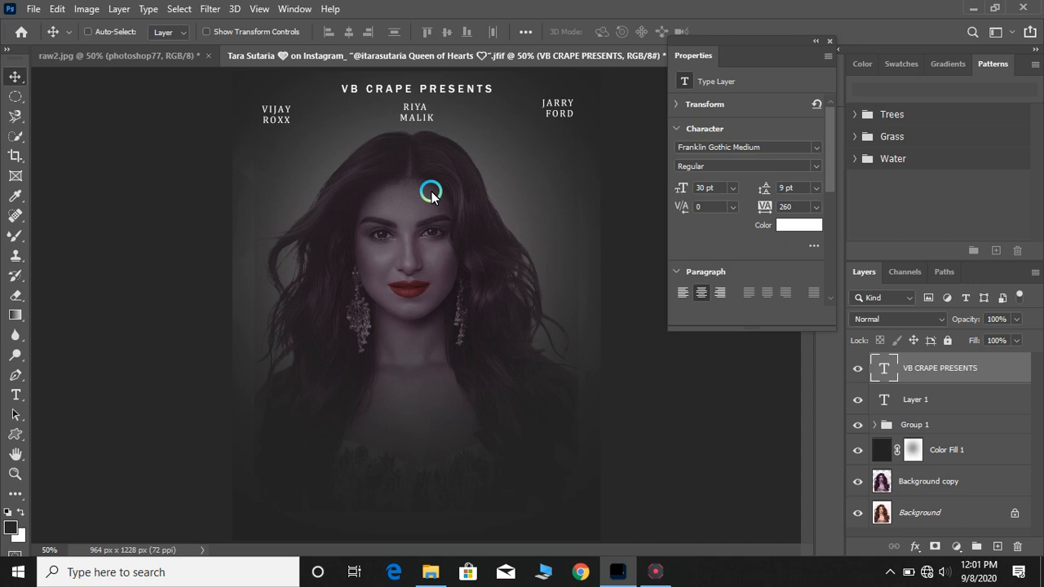
Add a new text layer below the portrait's chin reading TARA SUTARIA
{"action": "left_click", "coordinate": [15, 394]}
{"action": "left_click", "coordinate": [362, 378]}
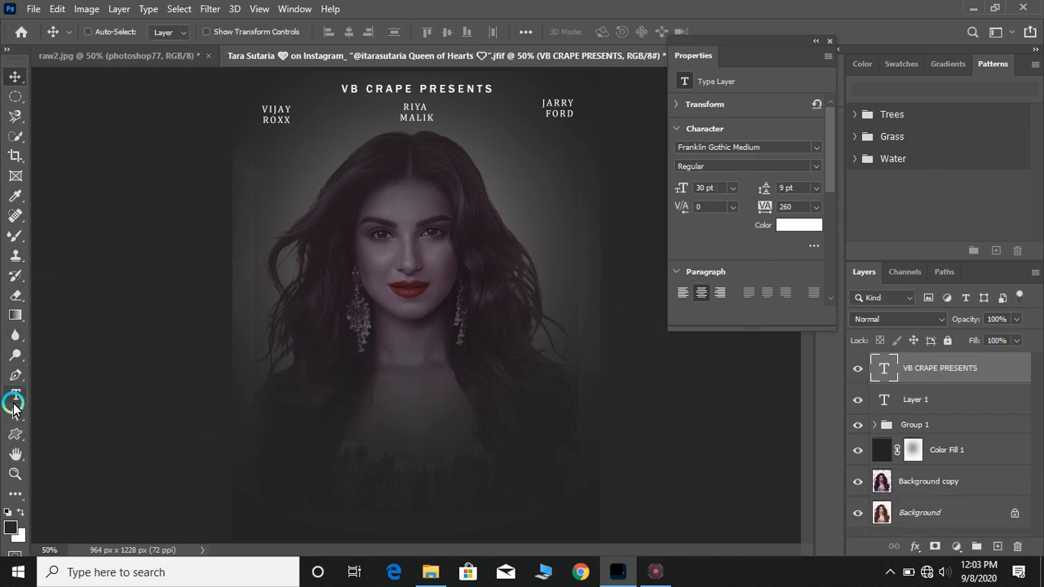
{"action": "left_click", "coordinate": [15, 395]}
{"action": "left_click", "coordinate": [358, 380]}
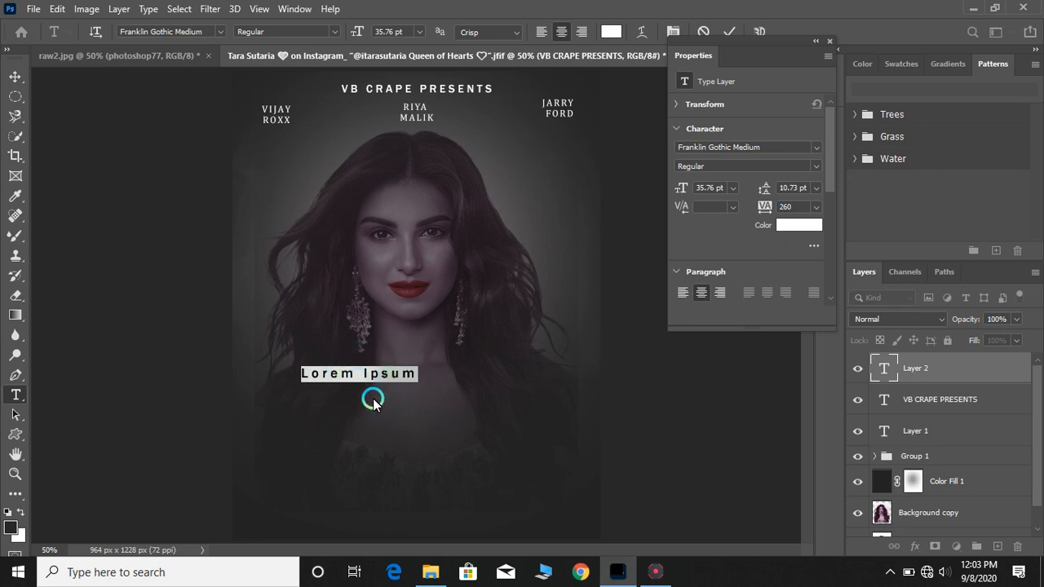
{"action": "type", "text": "TARA"}
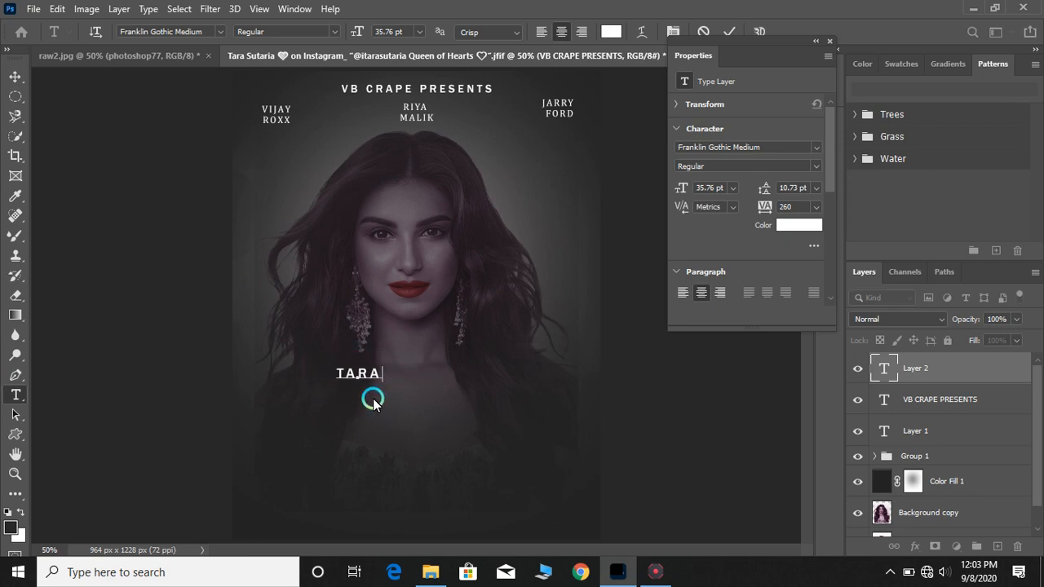
{"action": "type", "text": " SUTARIA"}
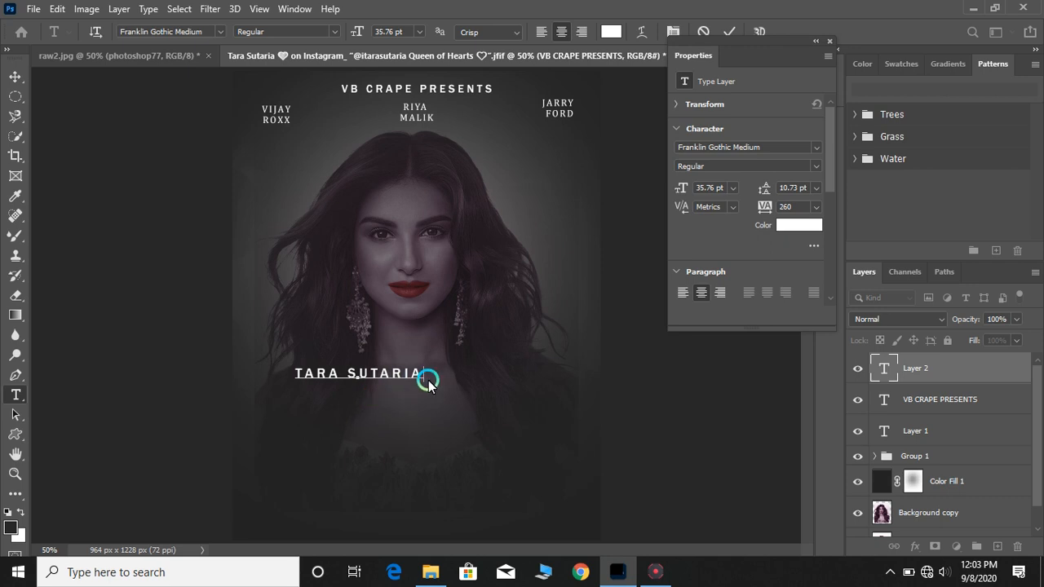
Set the TARA SUTARIA text to the Gadugi font at 48 pt
{"action": "key", "text": "ctrl+a"}
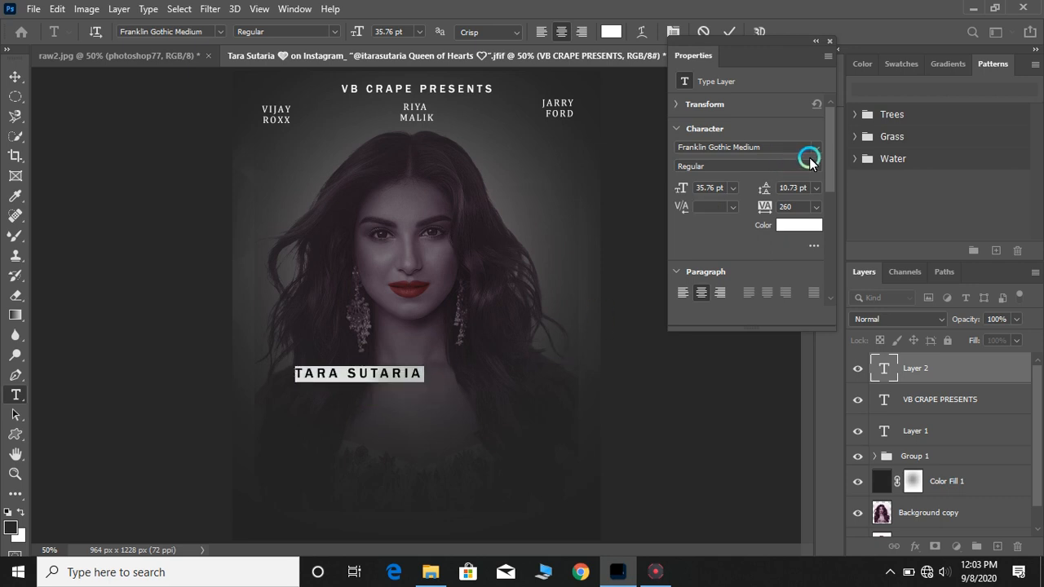
{"action": "left_click", "coordinate": [817, 145]}
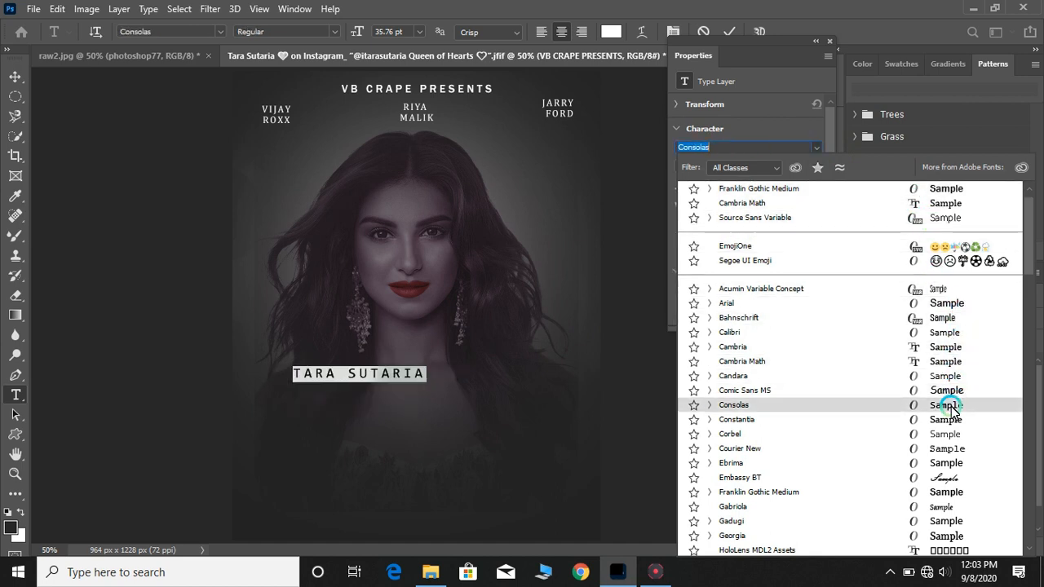
{"action": "left_click", "coordinate": [945, 521]}
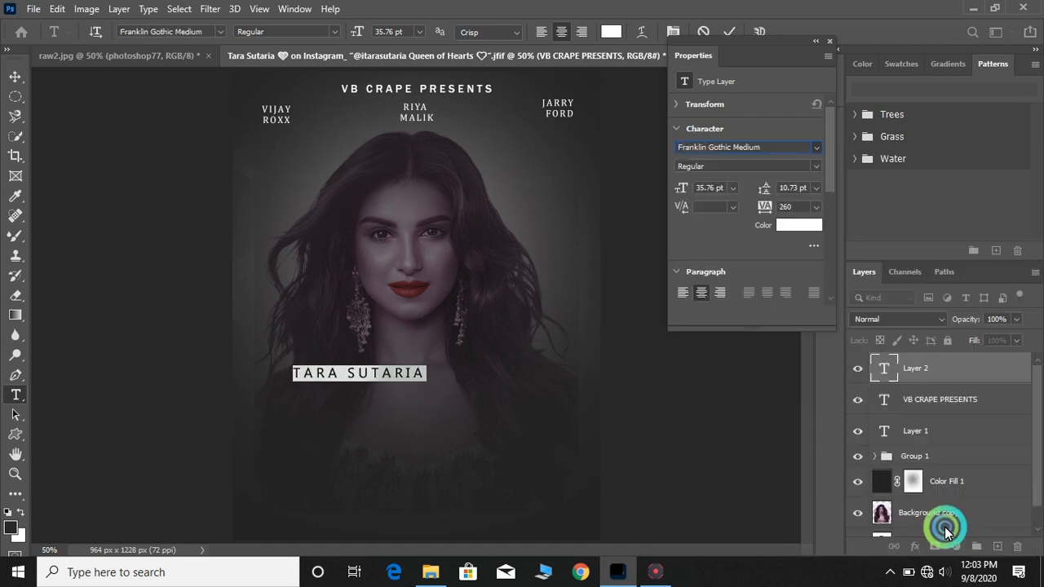
{"action": "left_click", "coordinate": [732, 187]}
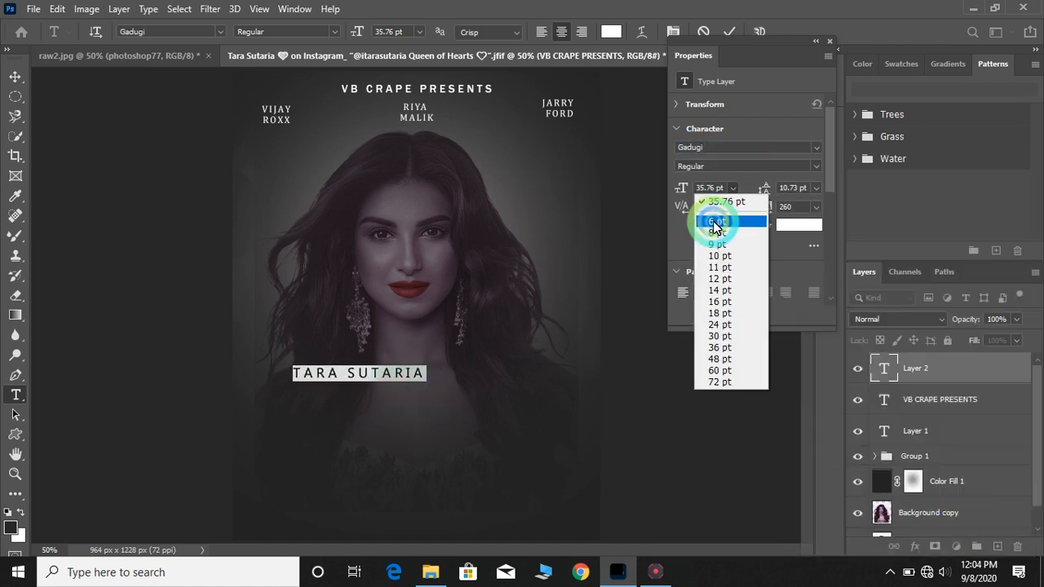
{"action": "left_click", "coordinate": [715, 359]}
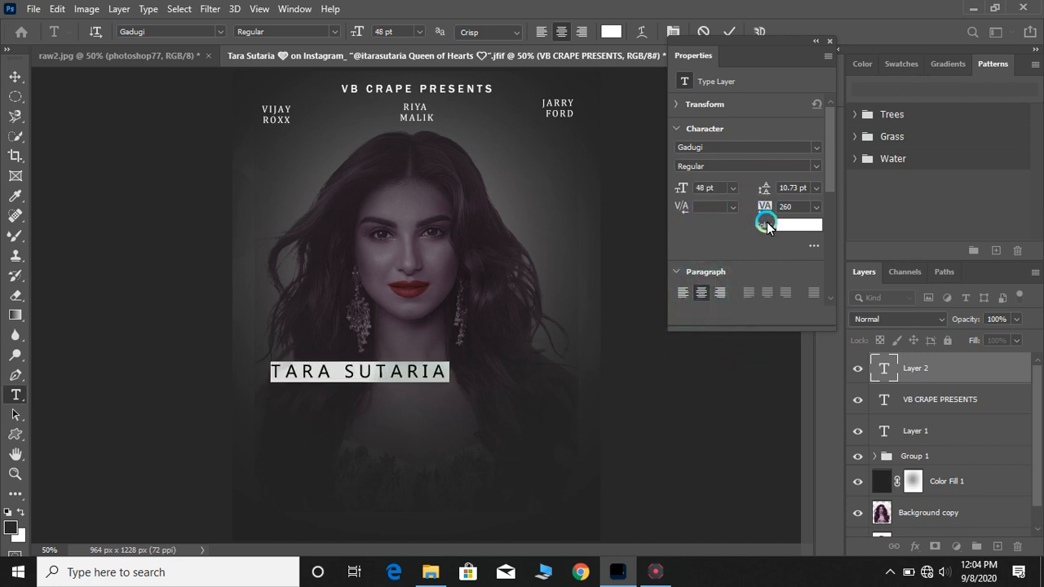
Move the TARA SUTARIA text lower on the poster and set it to 60 pt with tracking 100
{"action": "left_click", "coordinate": [701, 292]}
{"action": "left_click_drag", "start_coordinate": [396, 387], "coordinate": [442, 459]}
{"action": "left_click", "coordinate": [732, 187]}
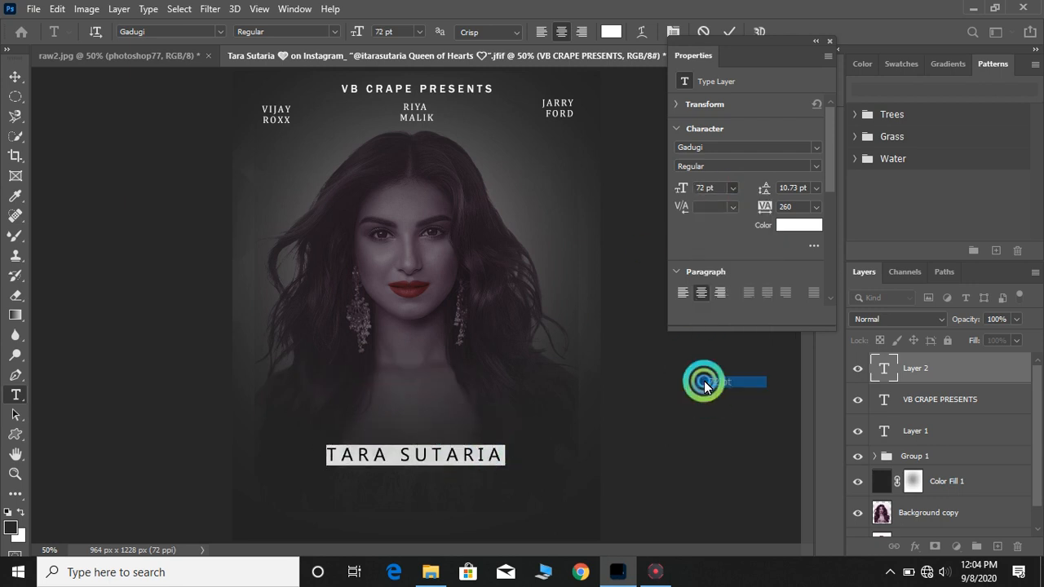
{"action": "left_click", "coordinate": [699, 380]}
{"action": "left_click", "coordinate": [733, 189]}
{"action": "left_click", "coordinate": [703, 367]}
{"action": "left_click_drag", "start_coordinate": [765, 212], "coordinate": [760, 214]}
{"action": "left_click", "coordinate": [724, 249]}
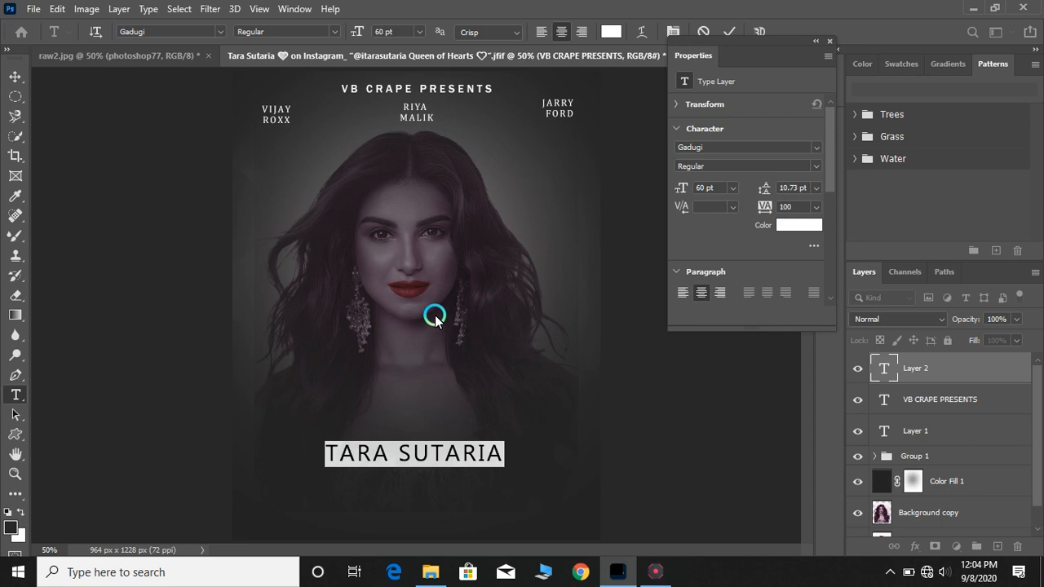
Zoom out and nudge the TARA SUTARIA layer slightly upward
{"action": "left_click", "coordinate": [15, 78]}
{"action": "key", "text": "ctrl+minus"}
{"action": "key", "text": "shift+Up"}
{"action": "key", "text": "shift+Up"}
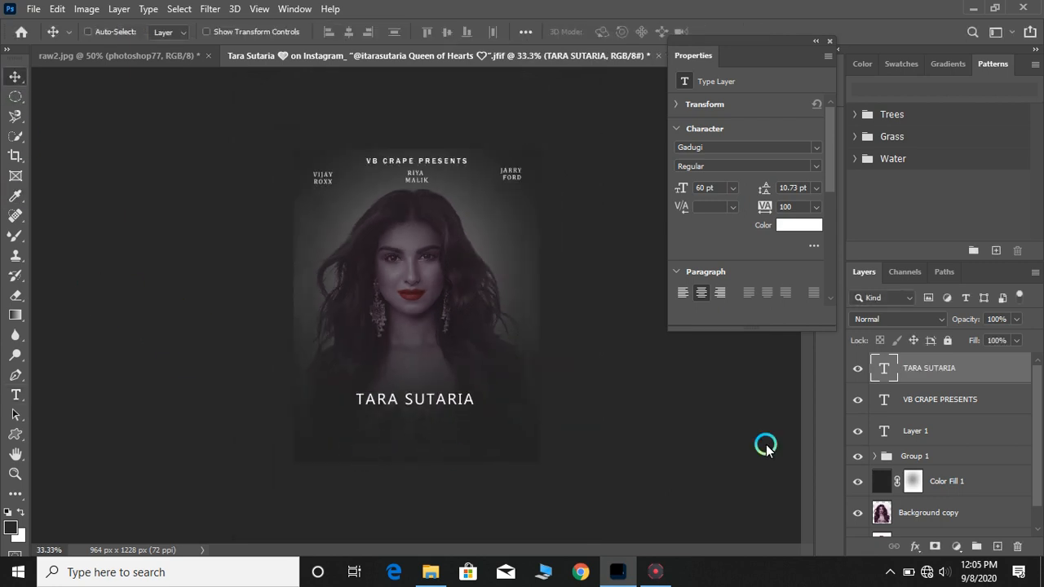
Open the layer styles for the TARA SUTARIA text and enable Gradient Overlay
{"action": "left_click", "coordinate": [119, 9]}
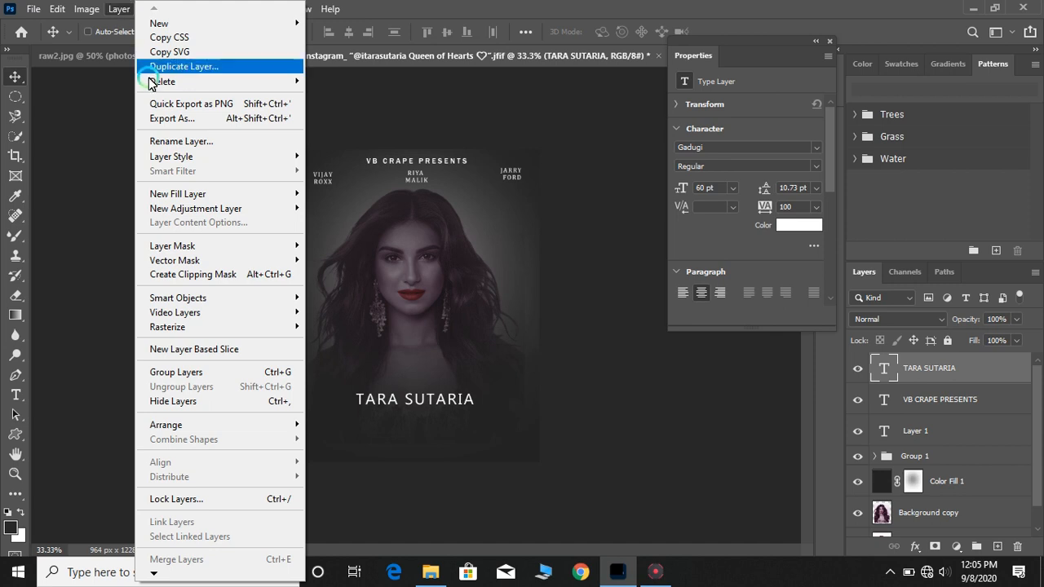
{"action": "left_click", "coordinate": [173, 158]}
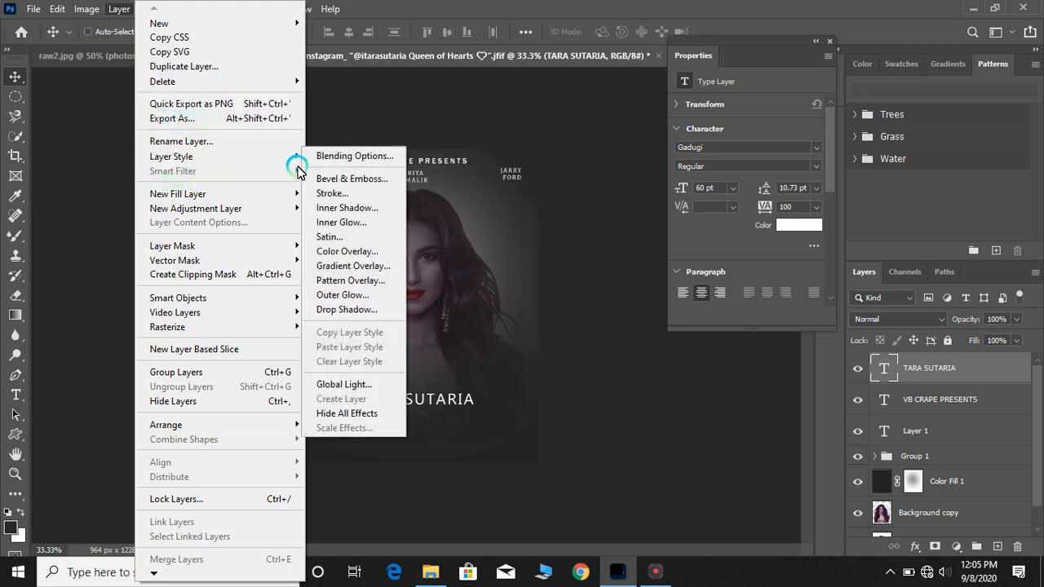
{"action": "left_click", "coordinate": [334, 158]}
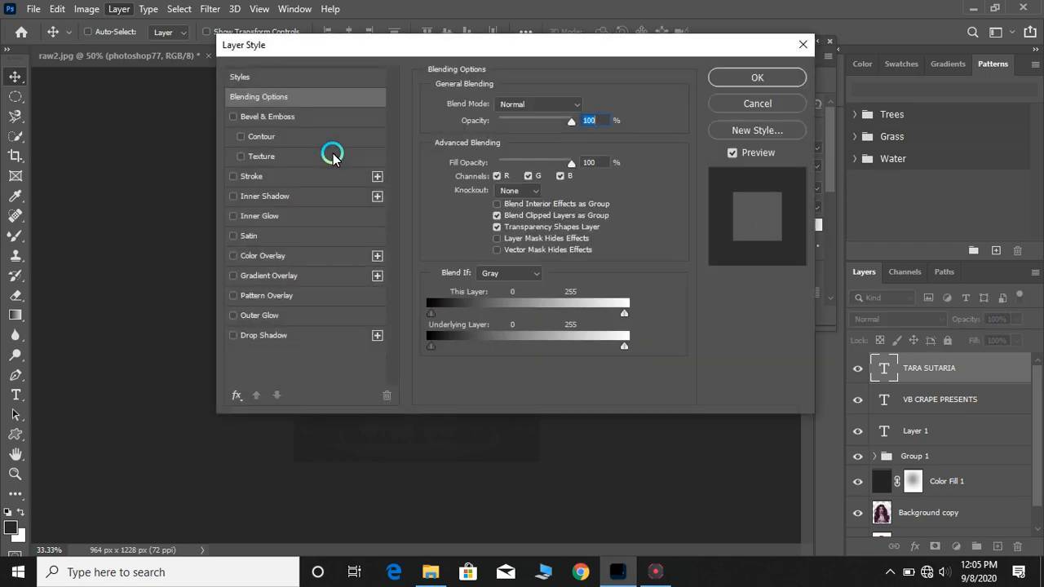
{"action": "left_click_drag", "start_coordinate": [539, 56], "coordinate": [795, 71]}
{"action": "left_click", "coordinate": [560, 293]}
{"action": "left_click", "coordinate": [773, 178]}
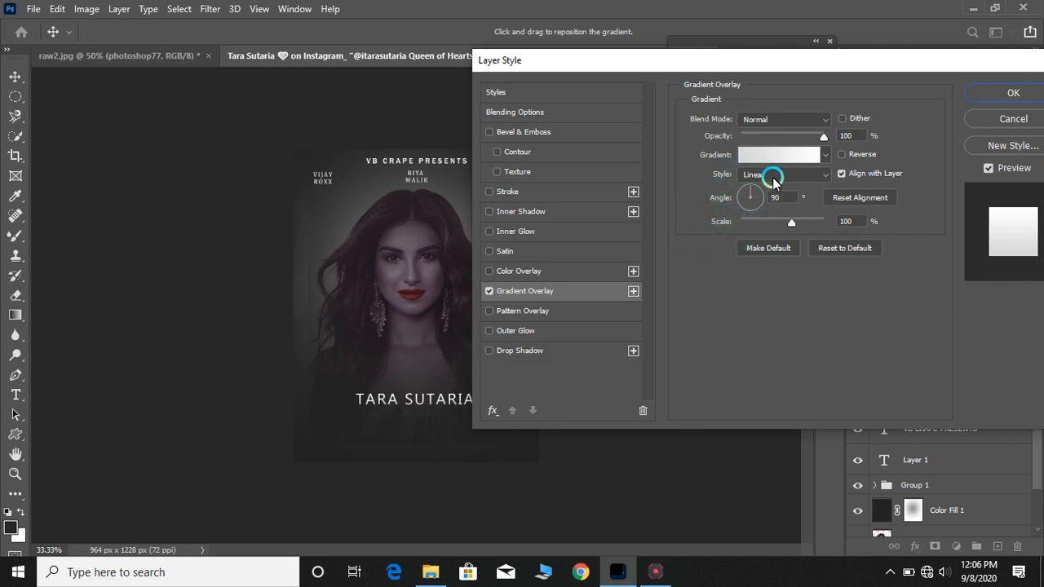
Set the gradient's left stop color to crimson 9e1535 and the overlay scale to 86%
{"action": "left_click", "coordinate": [784, 159]}
{"action": "left_click", "coordinate": [742, 290]}
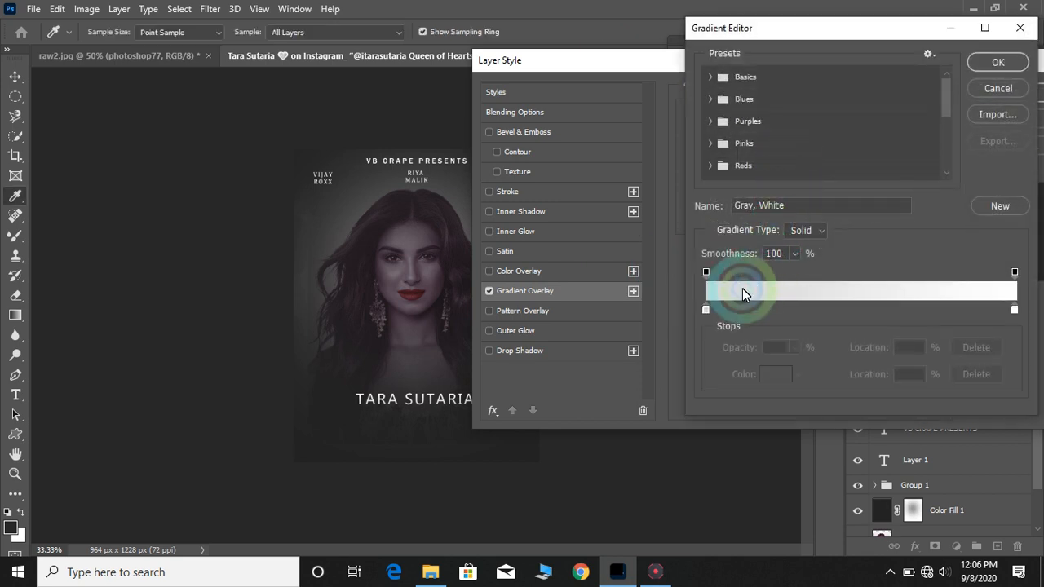
{"action": "left_click", "coordinate": [706, 310]}
{"action": "left_click", "coordinate": [771, 372]}
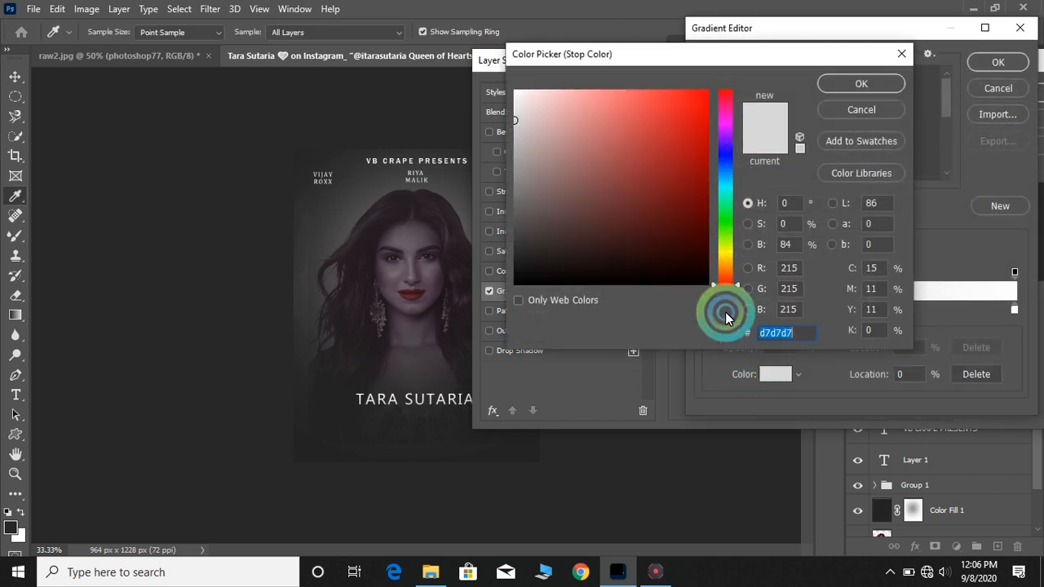
{"action": "left_click", "coordinate": [722, 188]}
{"action": "left_click_drag", "start_coordinate": [692, 109], "coordinate": [744, 64]}
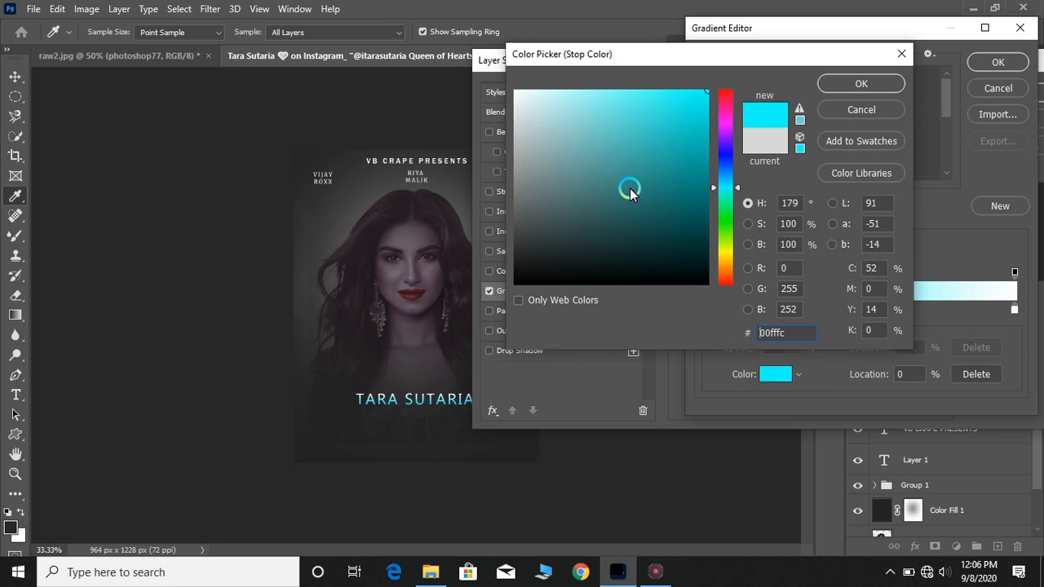
{"action": "left_click", "coordinate": [415, 304]}
{"action": "left_click", "coordinate": [683, 163]}
{"action": "left_click", "coordinate": [683, 167]}
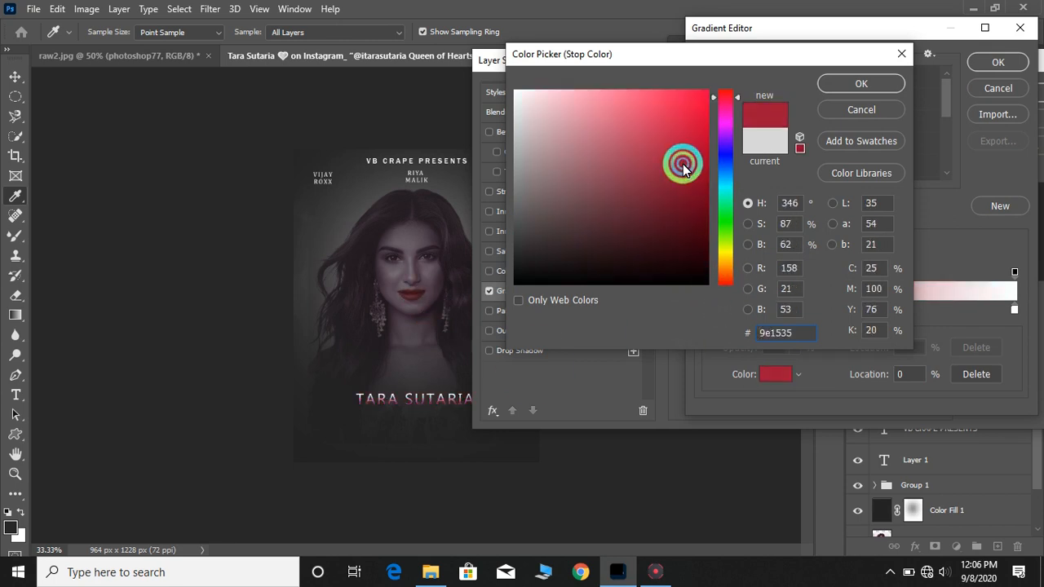
{"action": "left_click", "coordinate": [856, 84]}
{"action": "left_click", "coordinate": [997, 62]}
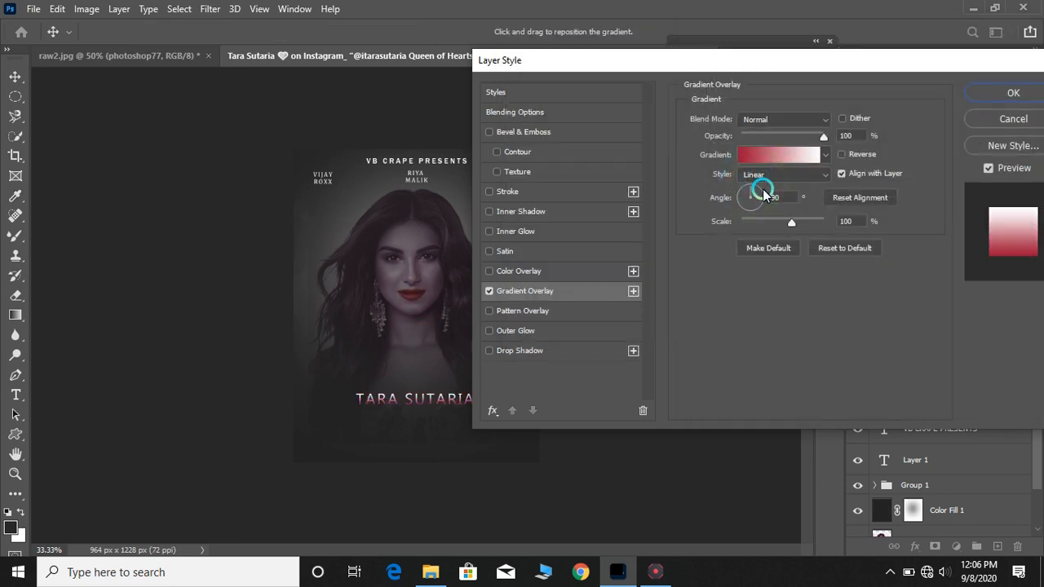
{"action": "left_click_drag", "start_coordinate": [799, 220], "coordinate": [784, 225]}
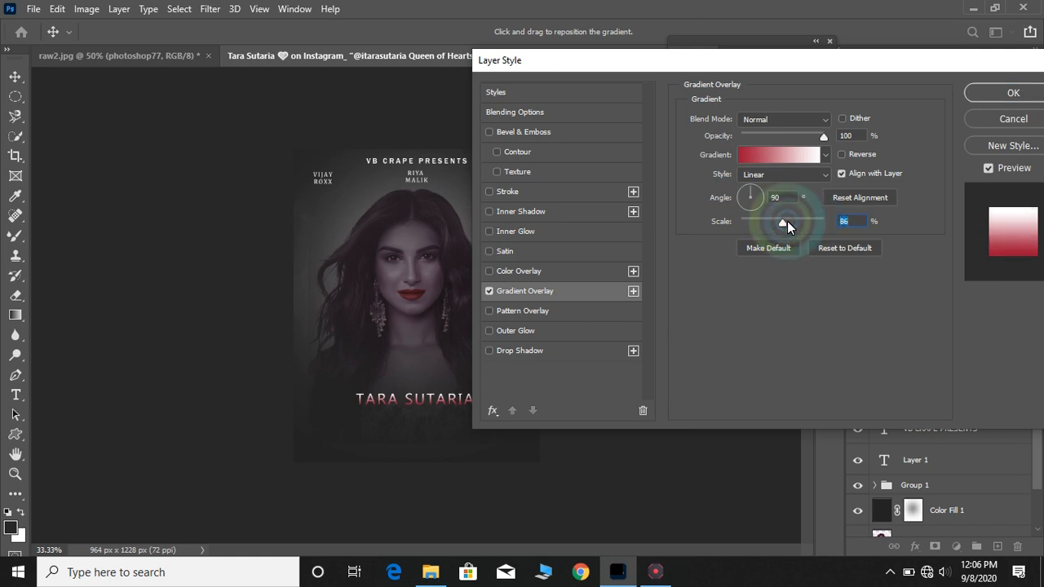
Set the gradient's right stop color to red fa0000 and apply the layer style
{"action": "left_click", "coordinate": [821, 166]}
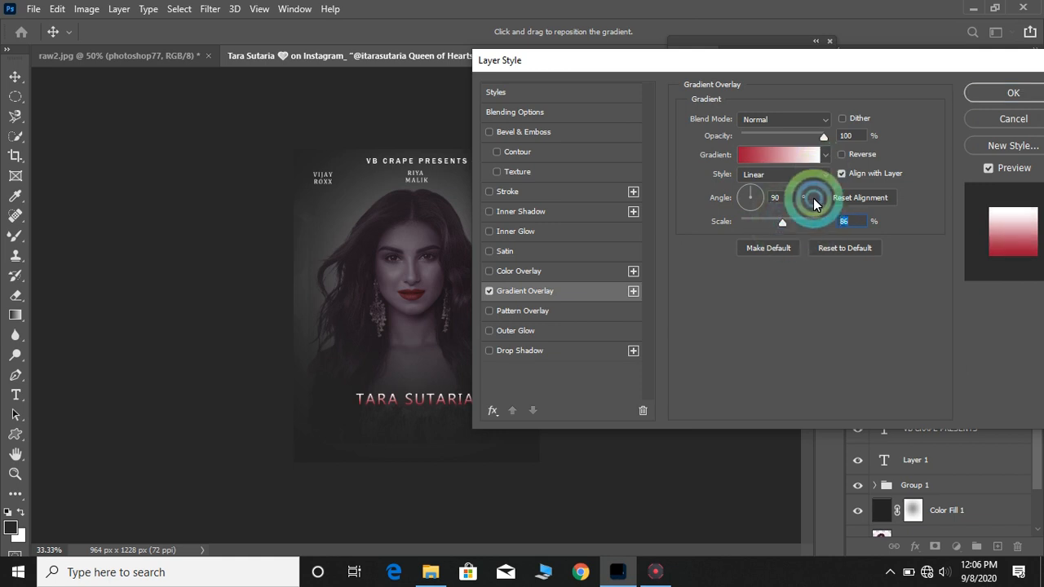
{"action": "left_click", "coordinate": [821, 162]}
{"action": "left_click", "coordinate": [826, 163]}
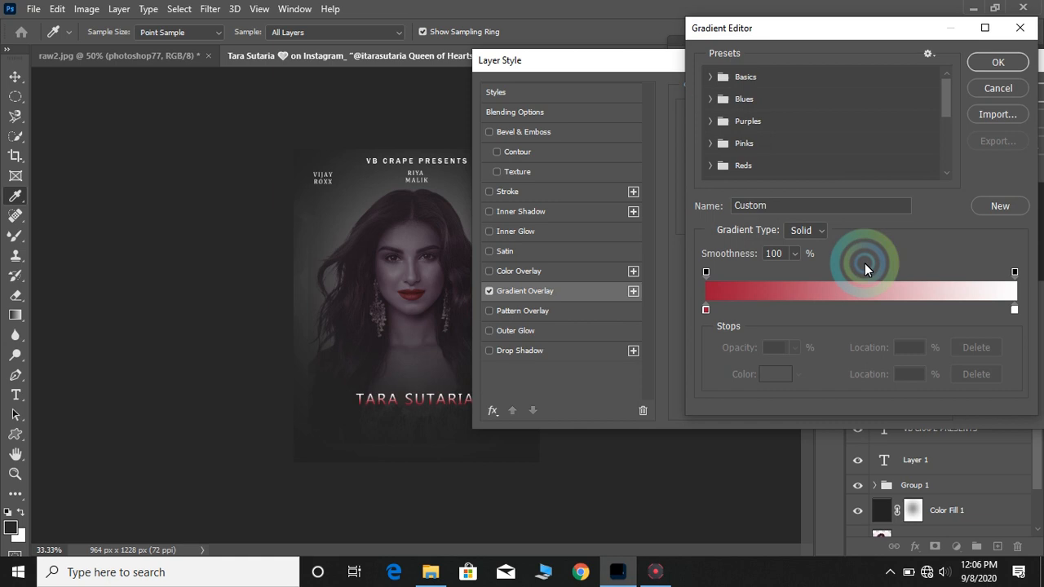
{"action": "left_click", "coordinate": [1012, 306]}
{"action": "left_click", "coordinate": [779, 374]}
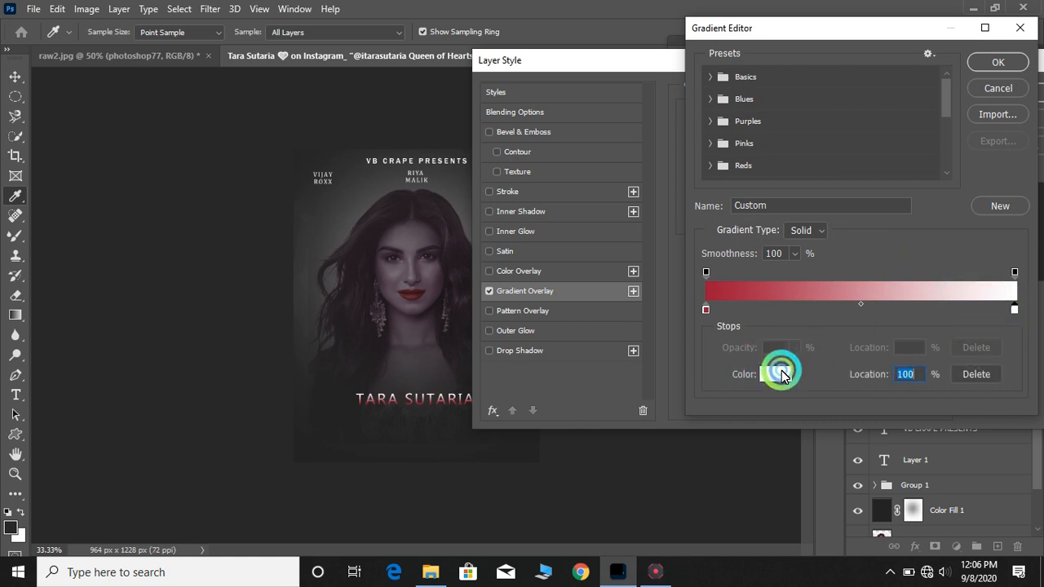
{"action": "left_click_drag", "start_coordinate": [628, 175], "coordinate": [793, 102]}
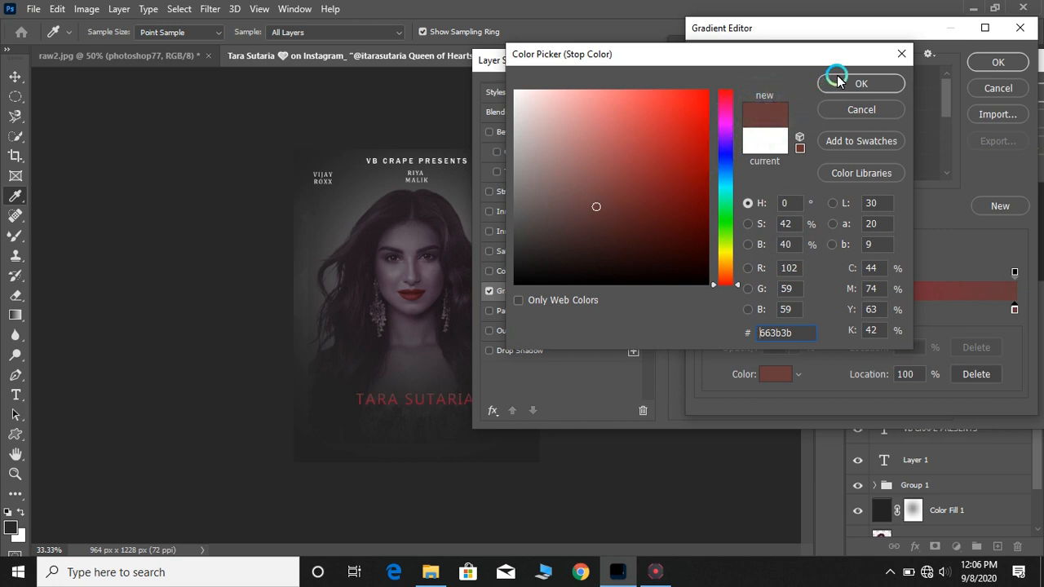
{"action": "mouse_move", "coordinate": [585, 186]}
{"action": "left_mouse_down"}
{"action": "mouse_move", "coordinate": [560, 160]}
{"action": "mouse_move", "coordinate": [571, 173]}
{"action": "left_mouse_up"}
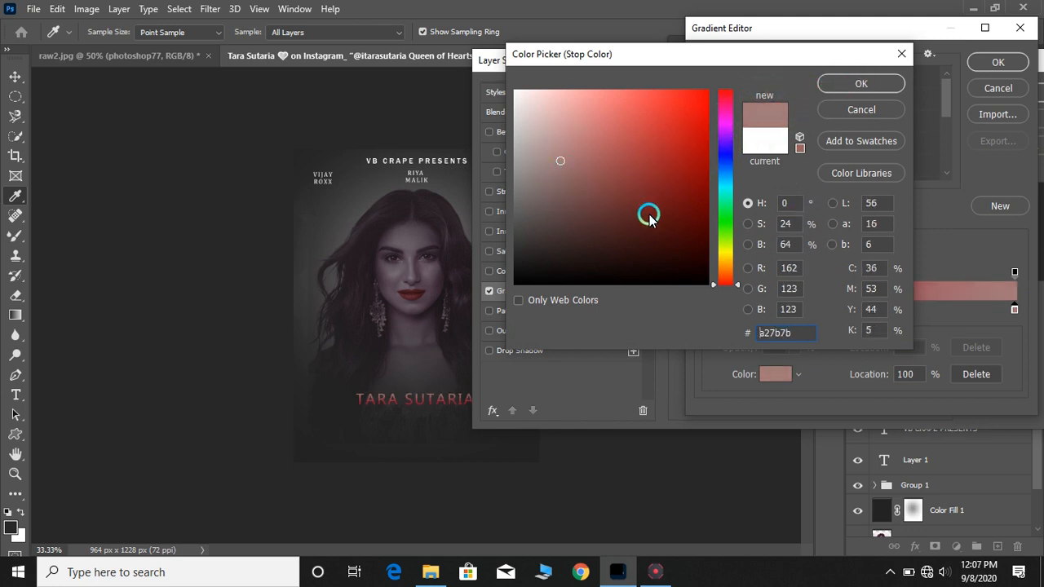
{"action": "mouse_move", "coordinate": [649, 219]}
{"action": "left_mouse_down"}
{"action": "mouse_move", "coordinate": [601, 283]}
{"action": "mouse_move", "coordinate": [600, 209]}
{"action": "mouse_move", "coordinate": [715, 93]}
{"action": "left_mouse_up"}
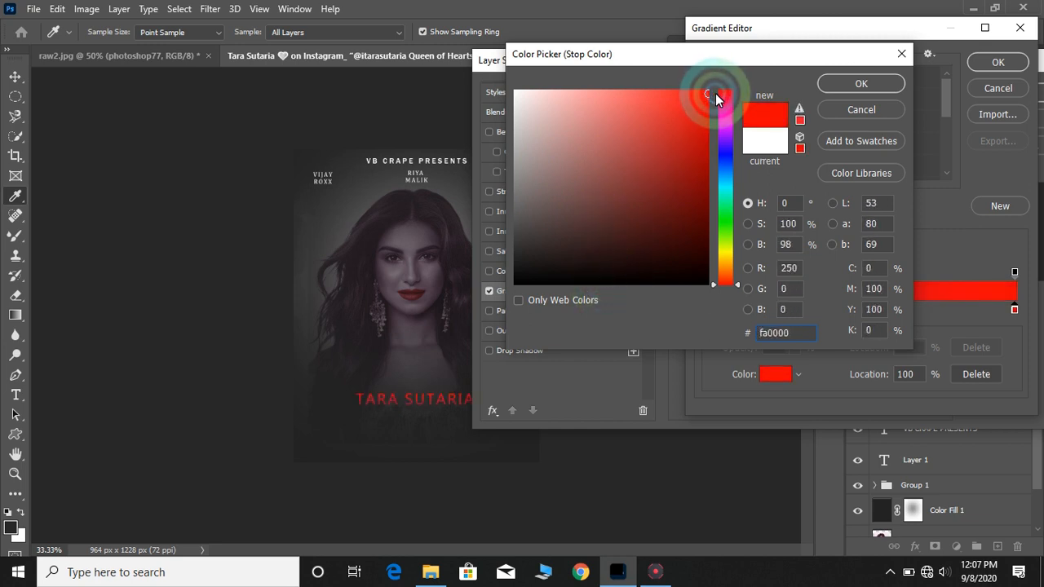
{"action": "left_click", "coordinate": [889, 84]}
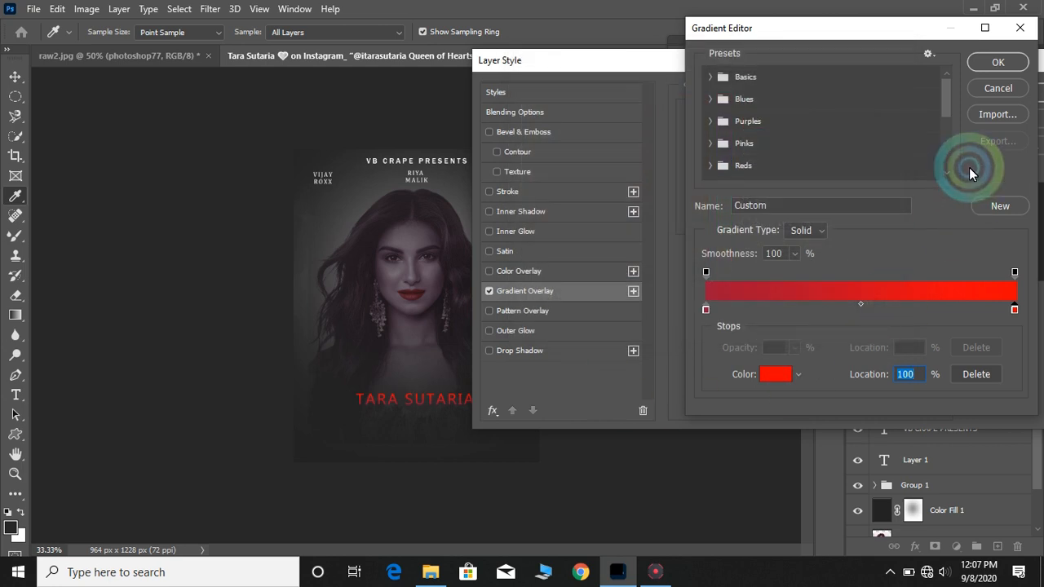
{"action": "left_click", "coordinate": [1000, 63]}
{"action": "left_click", "coordinate": [983, 93]}
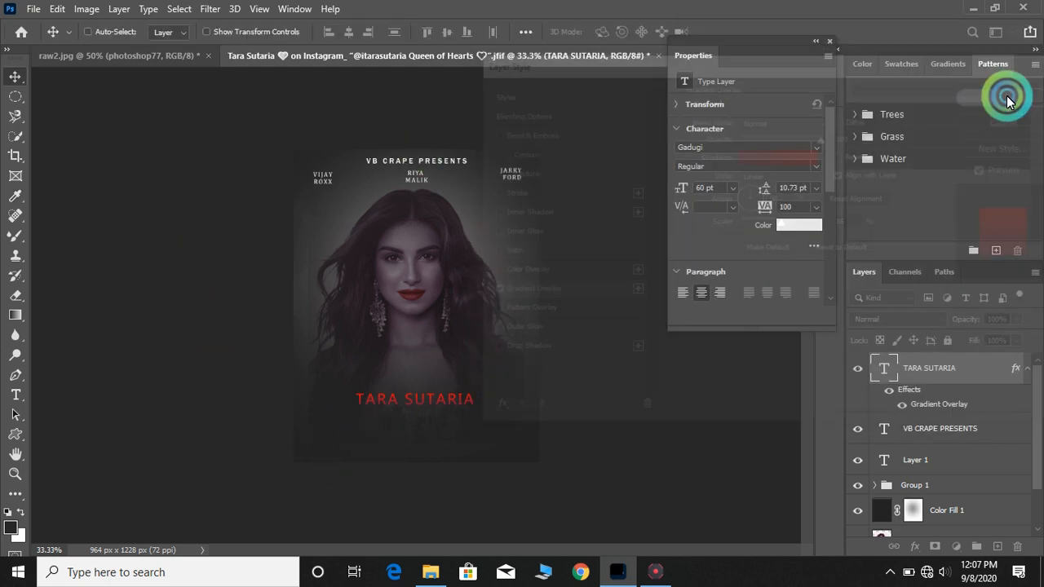
Change the TARA SUTARIA font to Franklin Gothic Medium
{"action": "double_click", "coordinate": [421, 398]}
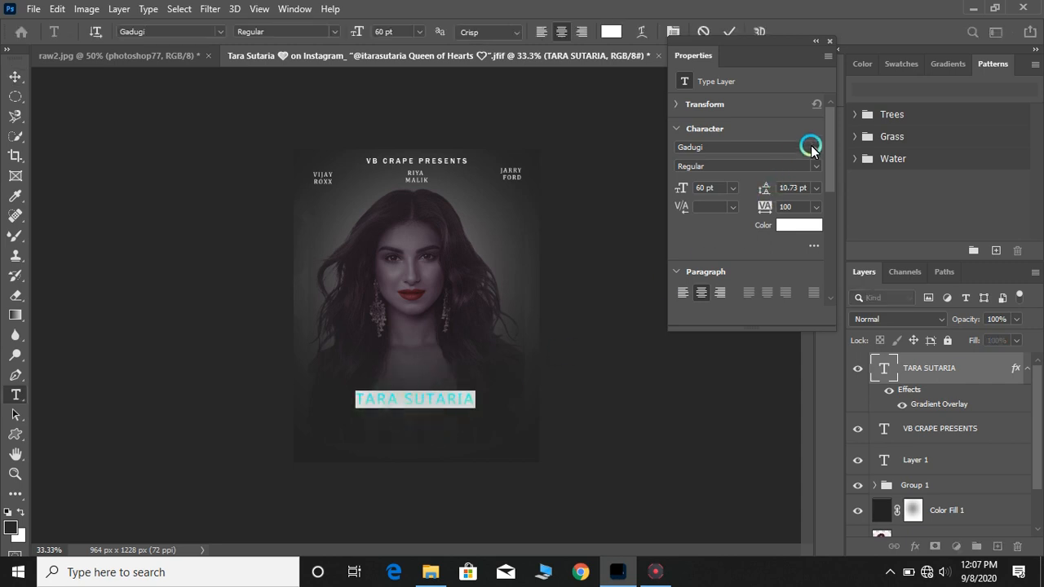
{"action": "left_click", "coordinate": [812, 147]}
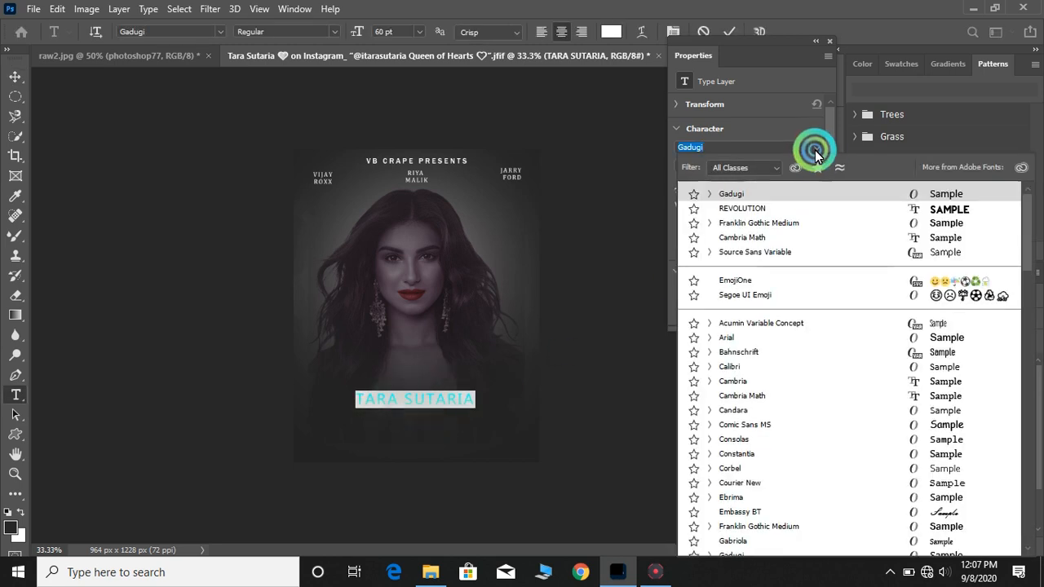
{"action": "left_click", "coordinate": [941, 224]}
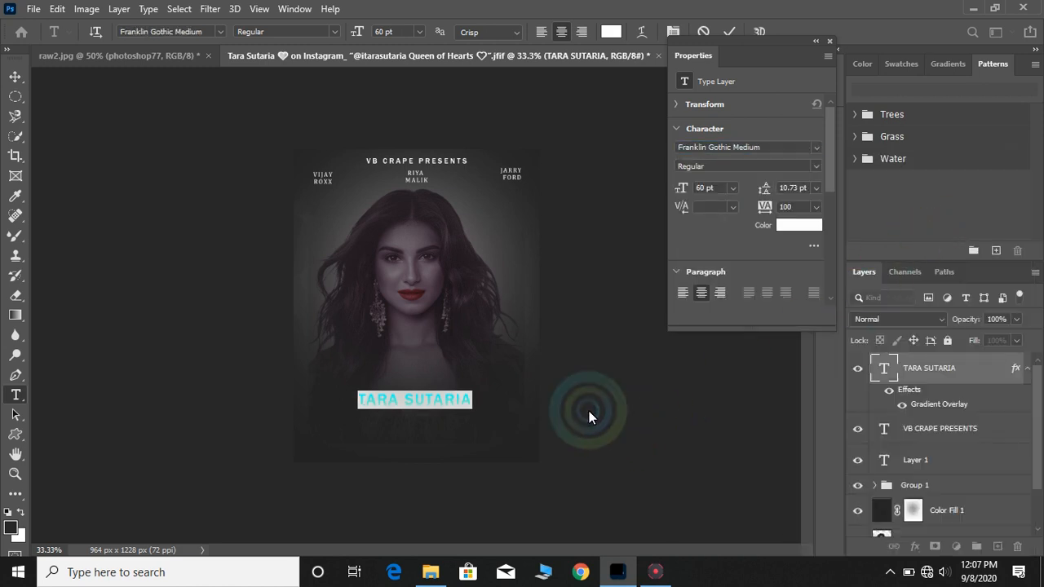
{"action": "left_click", "coordinate": [19, 81]}
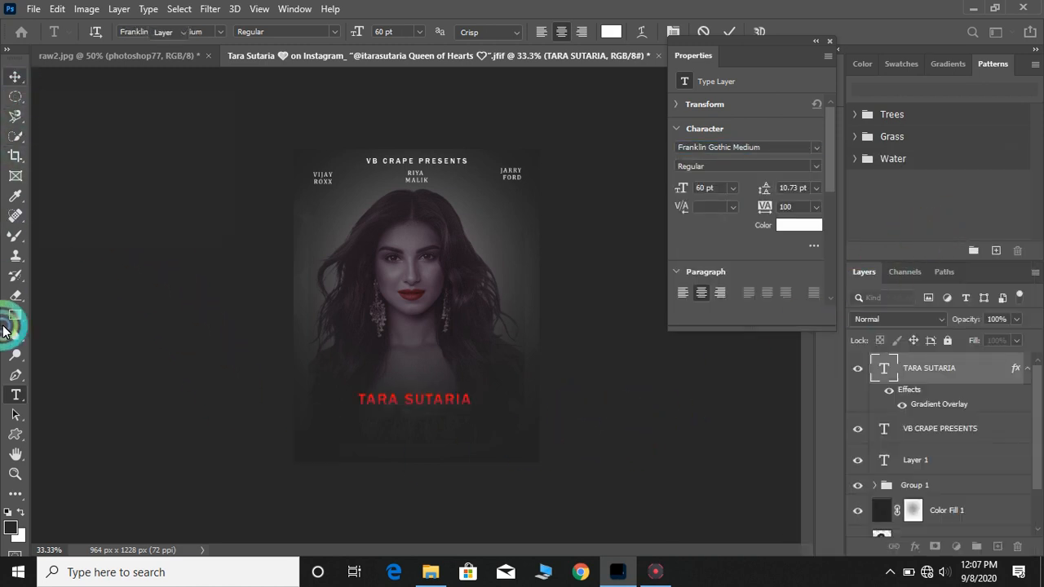
Set the TARA SUTARIA title's font size to 72 pt
{"action": "double_click", "coordinate": [456, 399]}
{"action": "left_click", "coordinate": [732, 188]}
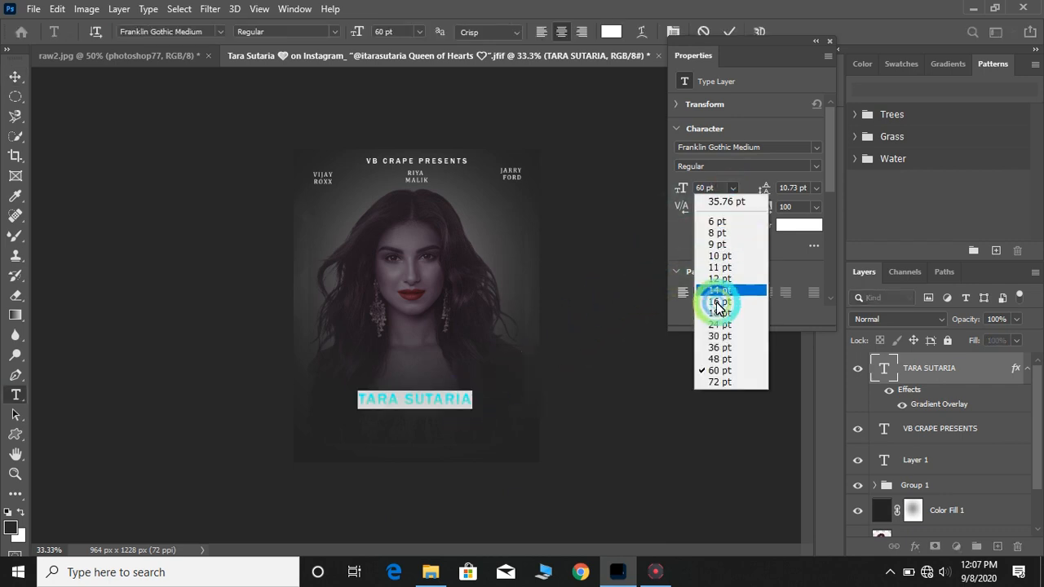
{"action": "left_click", "coordinate": [719, 381]}
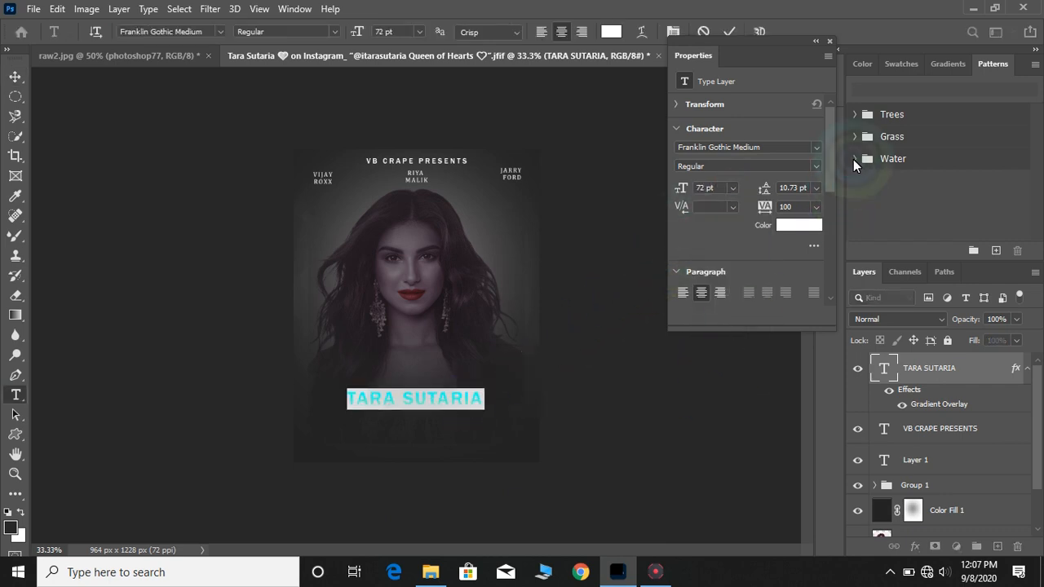
{"action": "left_click", "coordinate": [16, 77]}
{"action": "left_click", "coordinate": [408, 422]}
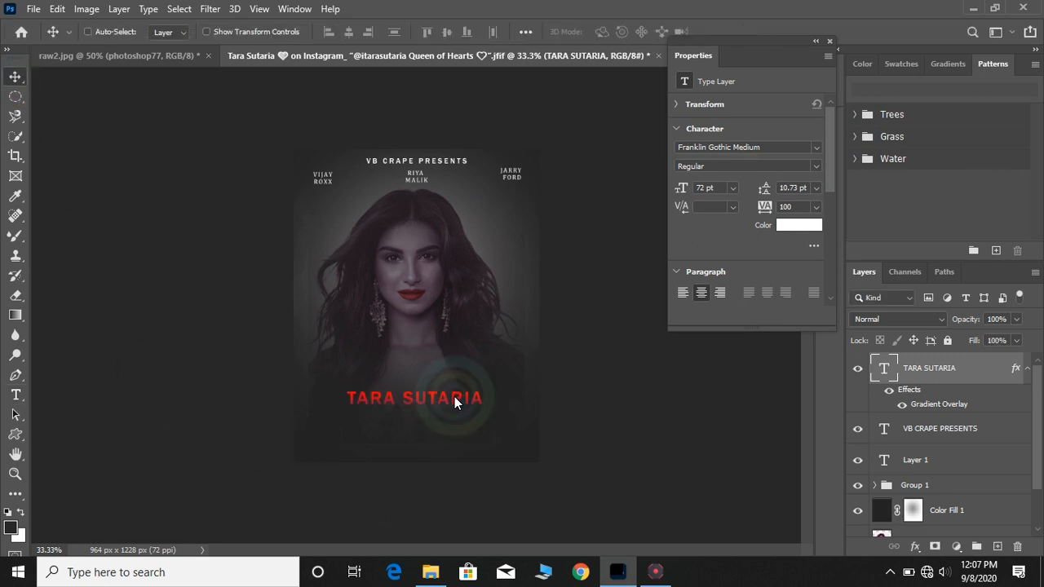
Duplicate the TARA SUTARIA text layer and move the copy just below the title
{"action": "right_click", "coordinate": [917, 374]}
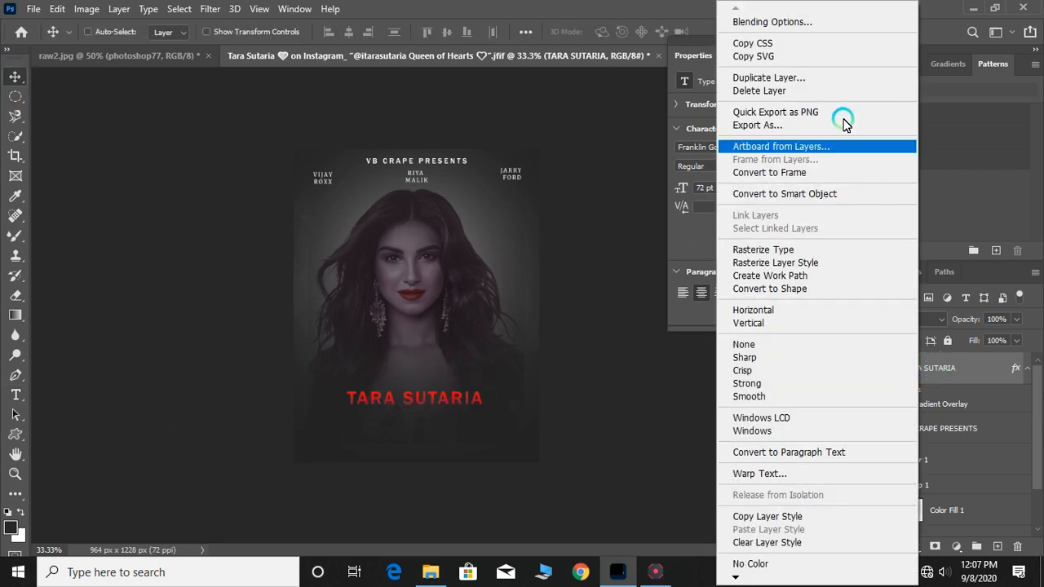
{"action": "left_click", "coordinate": [827, 79]}
{"action": "left_click", "coordinate": [647, 146]}
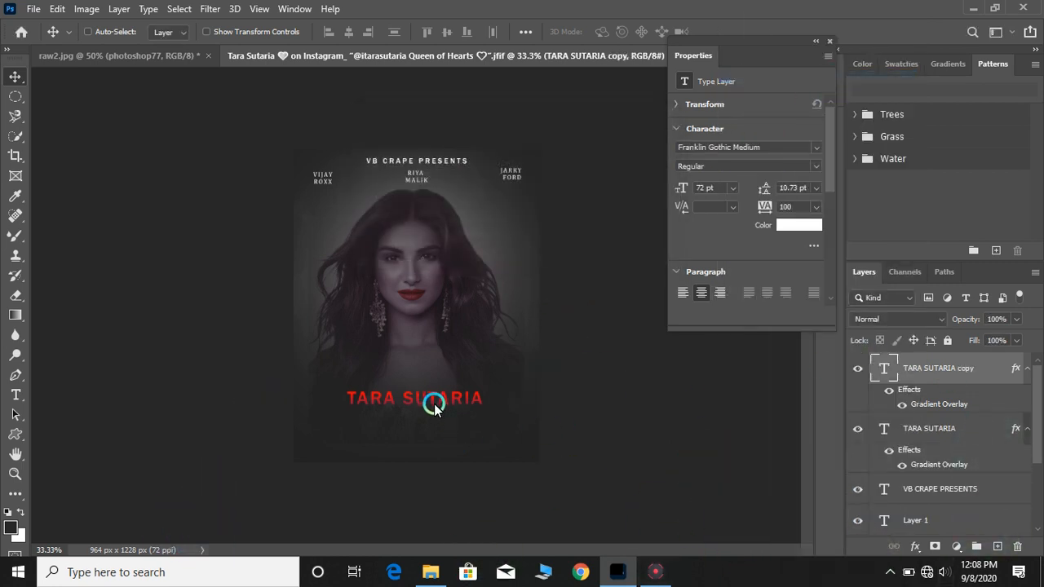
{"action": "left_click_drag", "start_coordinate": [435, 408], "coordinate": [431, 430]}
Replace the copied text with A FILM BY SANYAY LEELA BHANSALI
{"action": "double_click", "coordinate": [430, 430]}
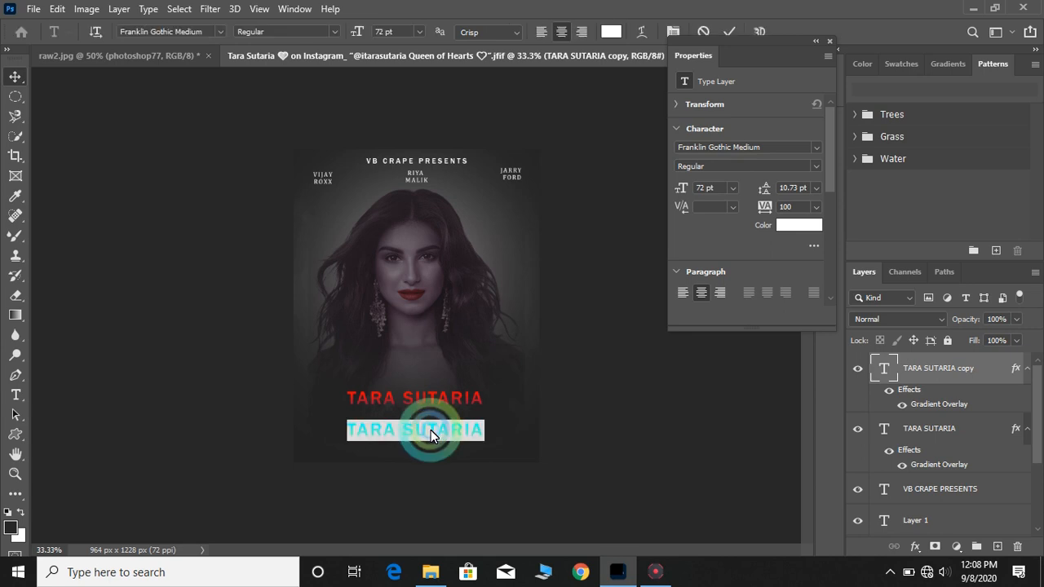
{"action": "type", "text": "YOU CAN E"}
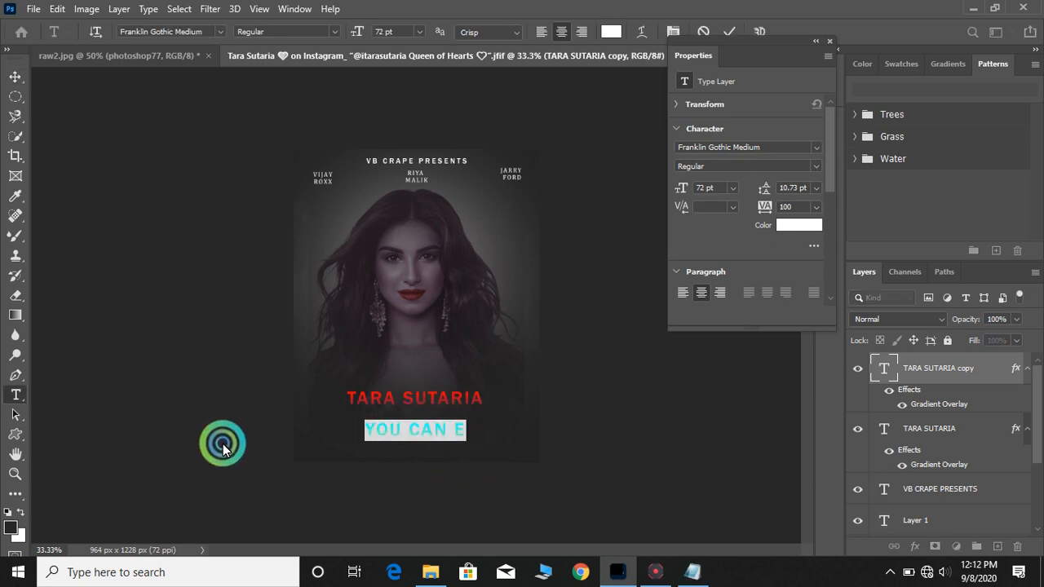
{"action": "key", "text": "BackSpace"}
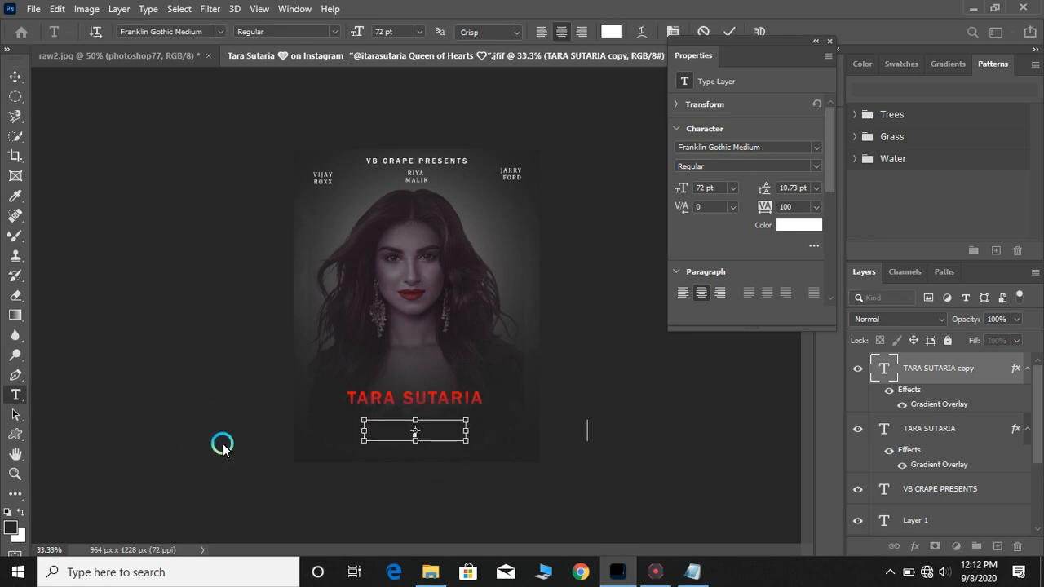
{"action": "type", "text": "M BY SANYAY LEELA BHAN"}
{"action": "key", "text": "ctrl+a"}
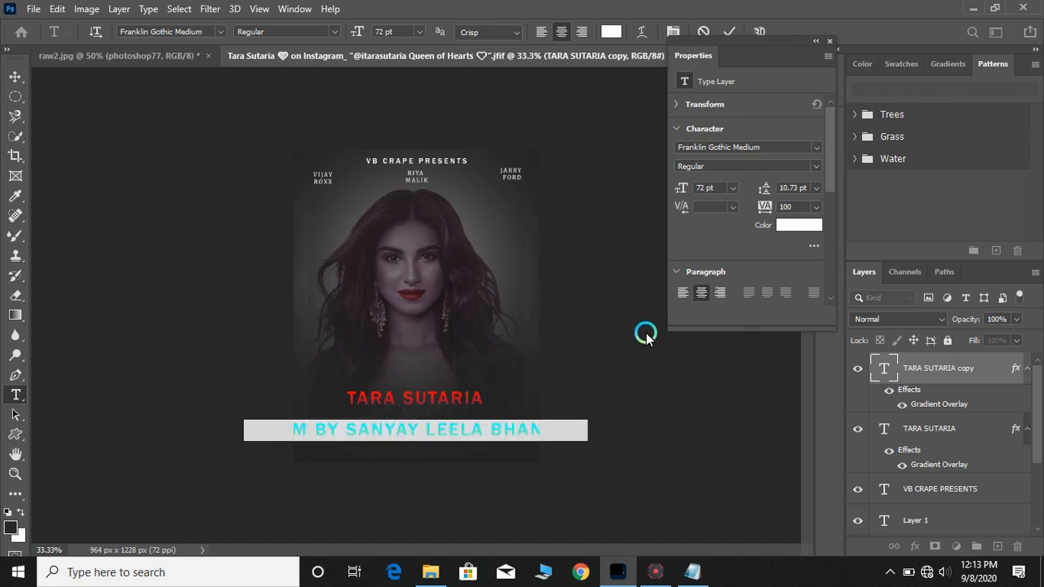
Set the A FILM BY SANYAY LEELA BHANSALI line's font size to 30 pt, keeping its white text color
{"action": "left_click", "coordinate": [734, 189]}
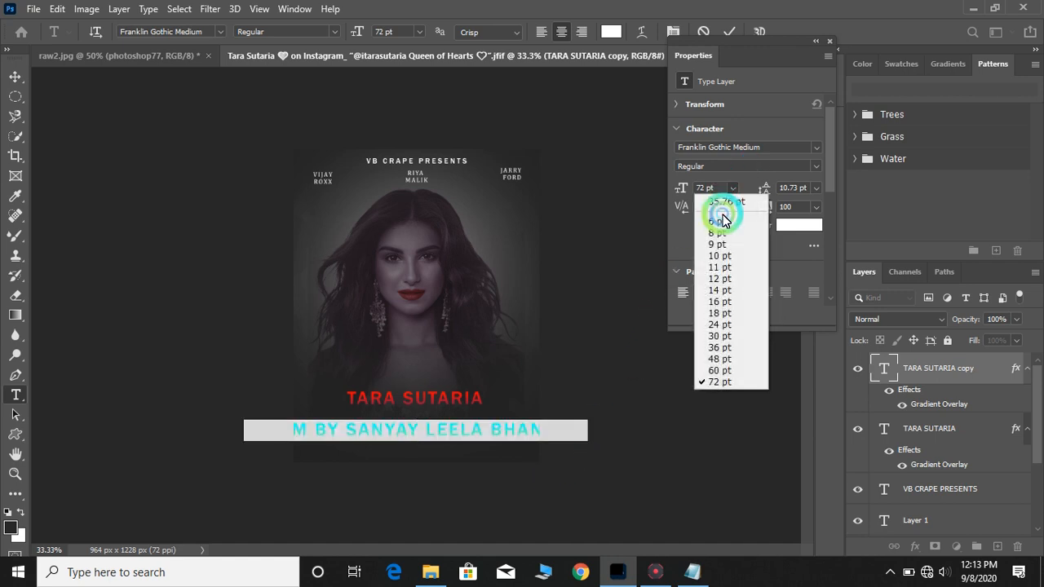
{"action": "left_click", "coordinate": [699, 334]}
{"action": "left_click", "coordinate": [728, 196]}
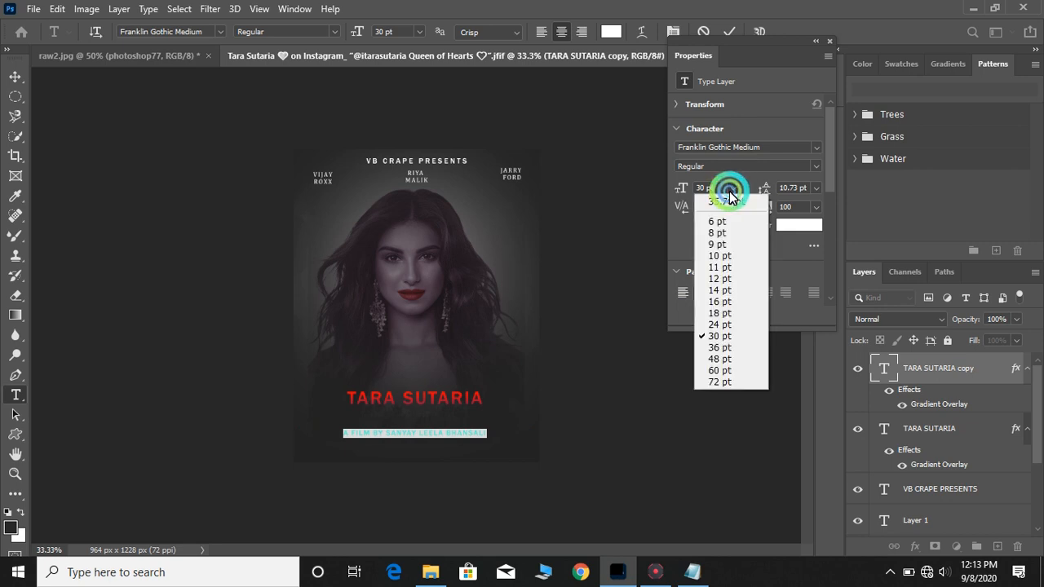
{"action": "left_click", "coordinate": [730, 194]}
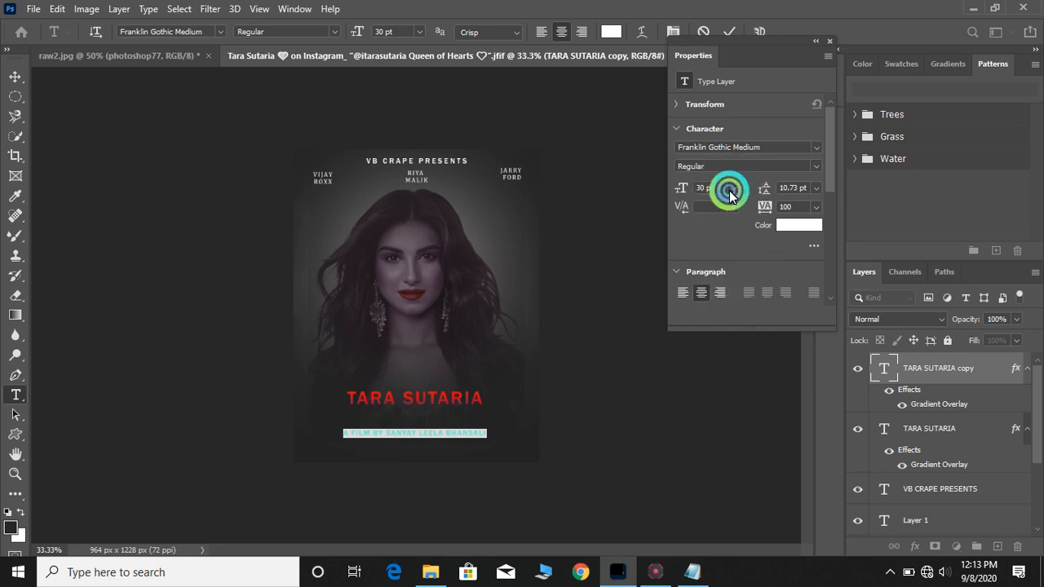
{"action": "left_click", "coordinate": [765, 212]}
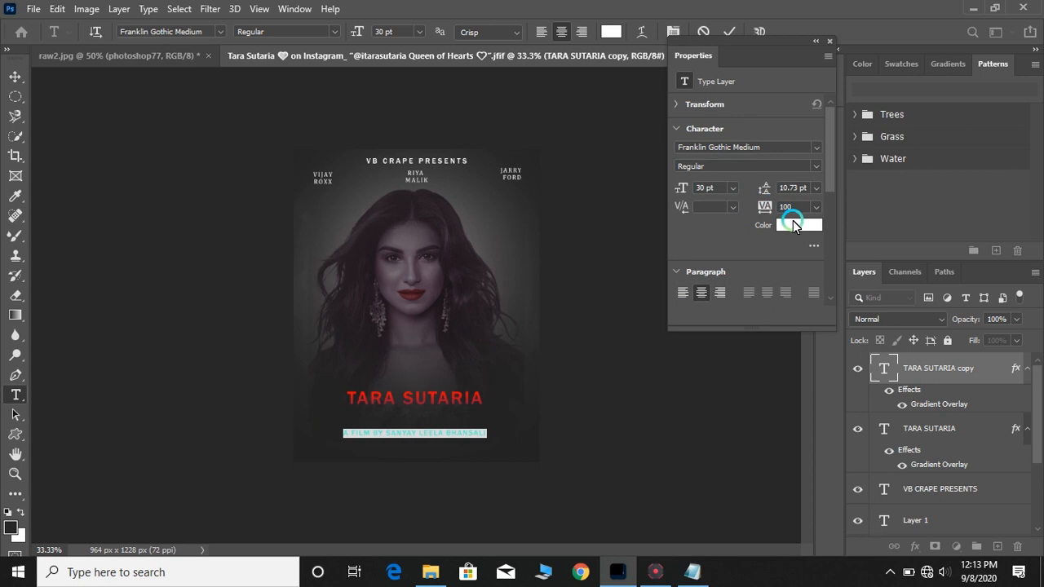
{"action": "left_click", "coordinate": [793, 220]}
{"action": "left_click_drag", "start_coordinate": [658, 228], "coordinate": [492, 84]}
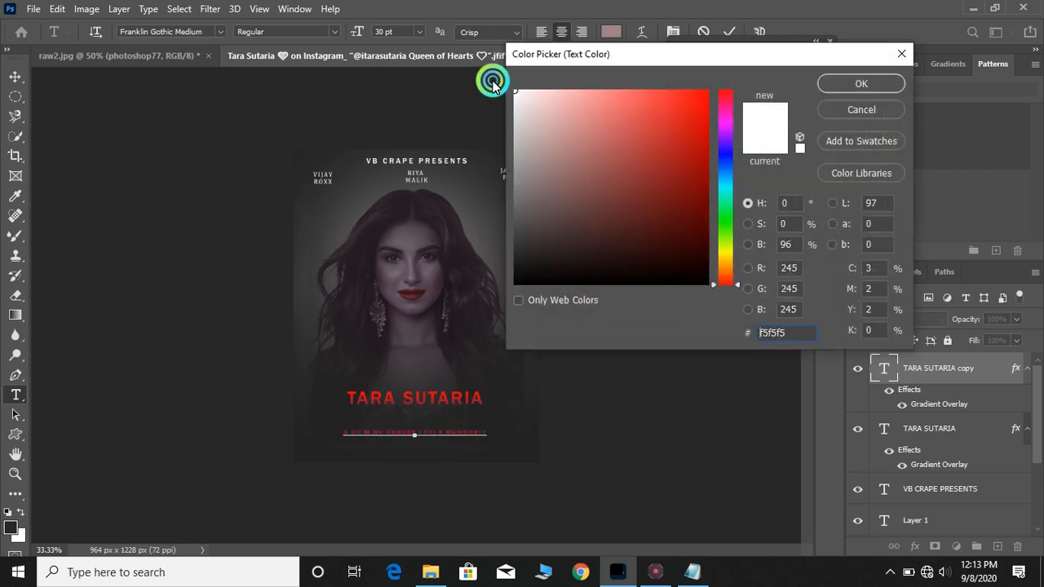
{"action": "left_click", "coordinate": [861, 83]}
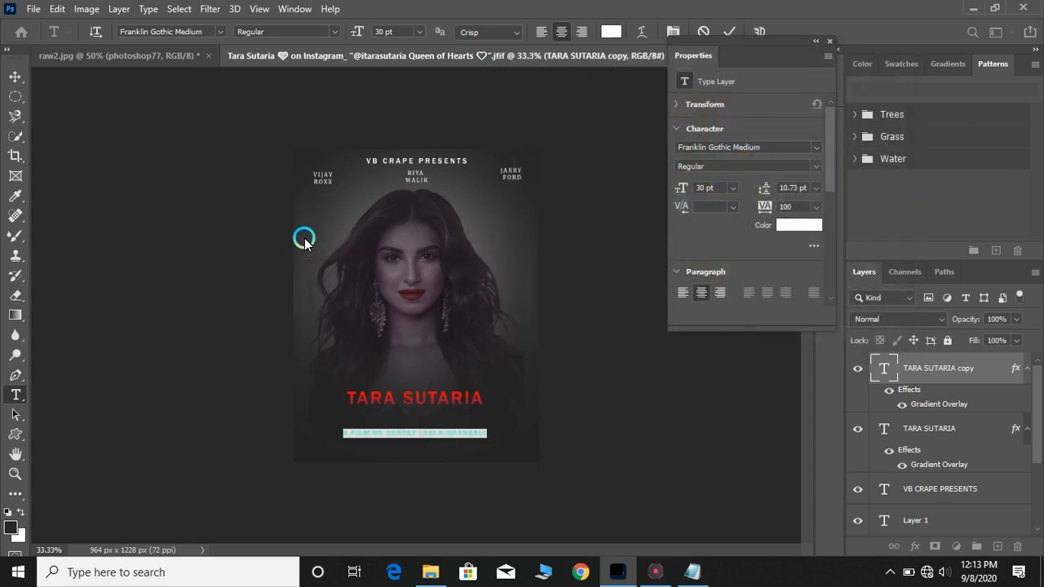
{"action": "left_click", "coordinate": [15, 76]}
{"action": "left_click", "coordinate": [350, 398]}
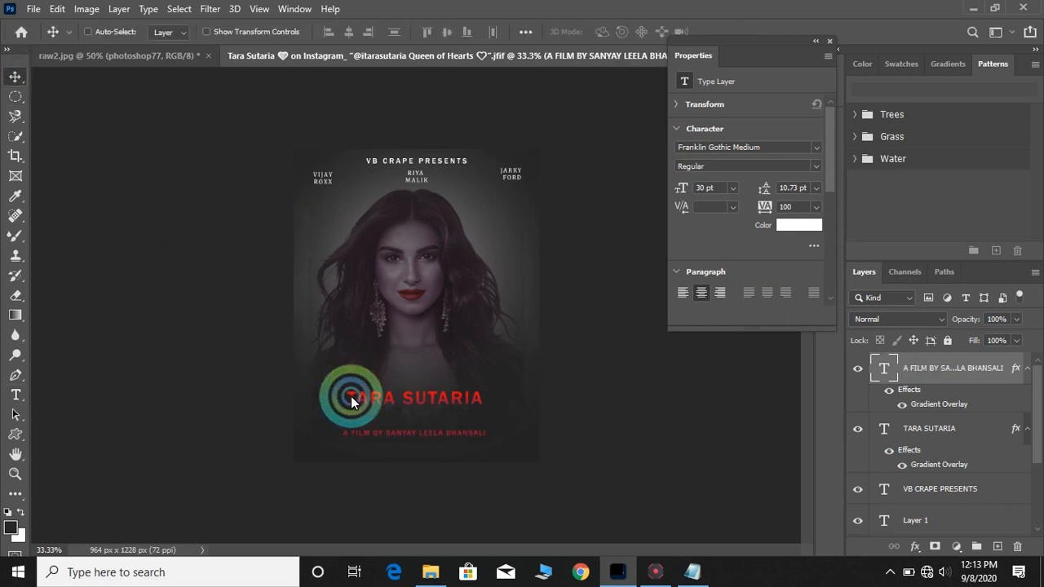
Nudge the subtitle up and turn off its Gradient Overlay effect
{"action": "left_click", "coordinate": [386, 429]}
{"action": "left_click_drag", "start_coordinate": [390, 434], "coordinate": [390, 419]}
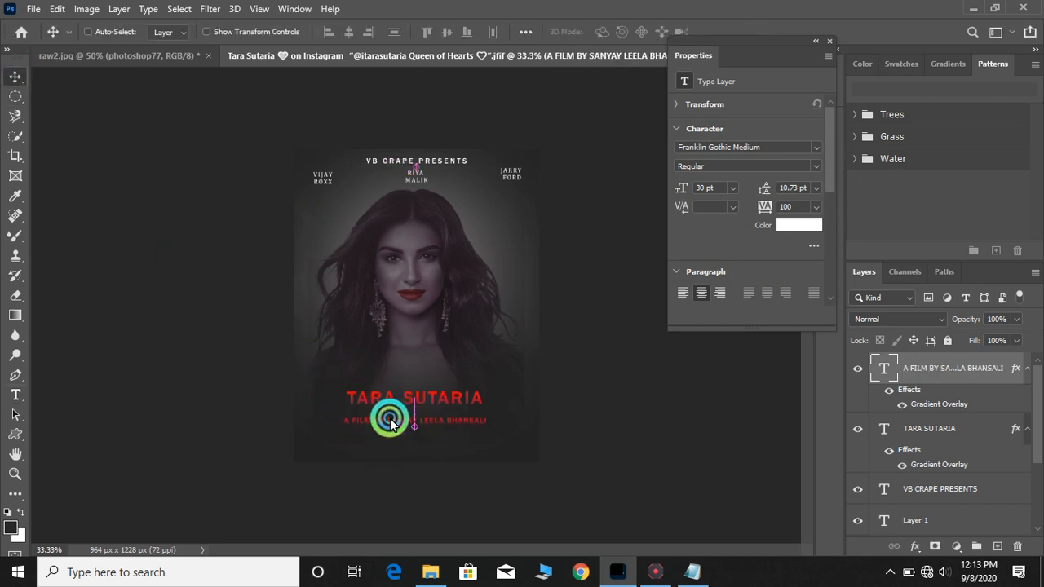
{"action": "left_click", "coordinate": [901, 405]}
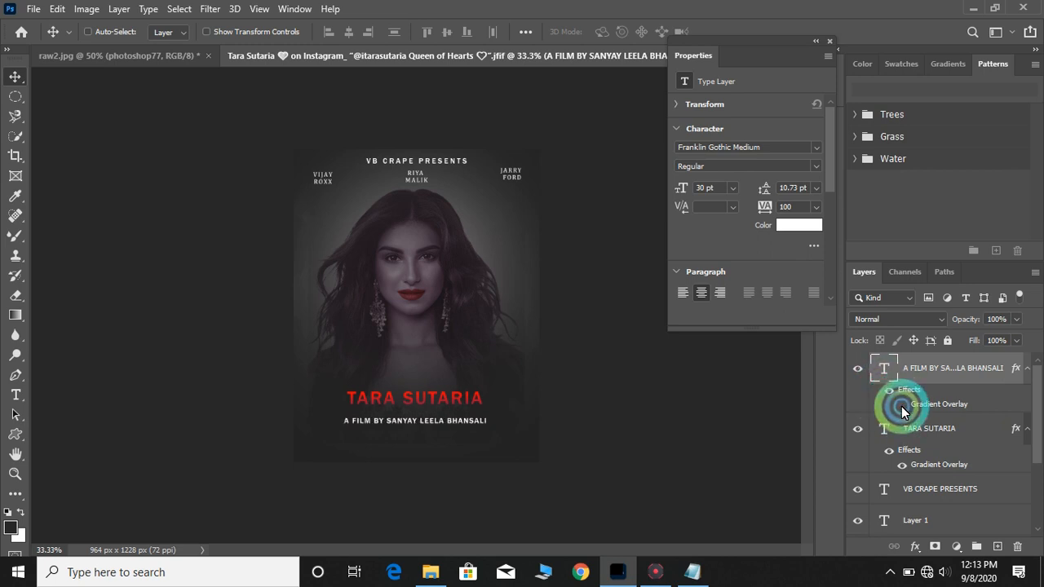
{"action": "left_click", "coordinate": [902, 408]}
{"action": "left_click", "coordinate": [903, 409]}
{"action": "left_click", "coordinate": [315, 408]}
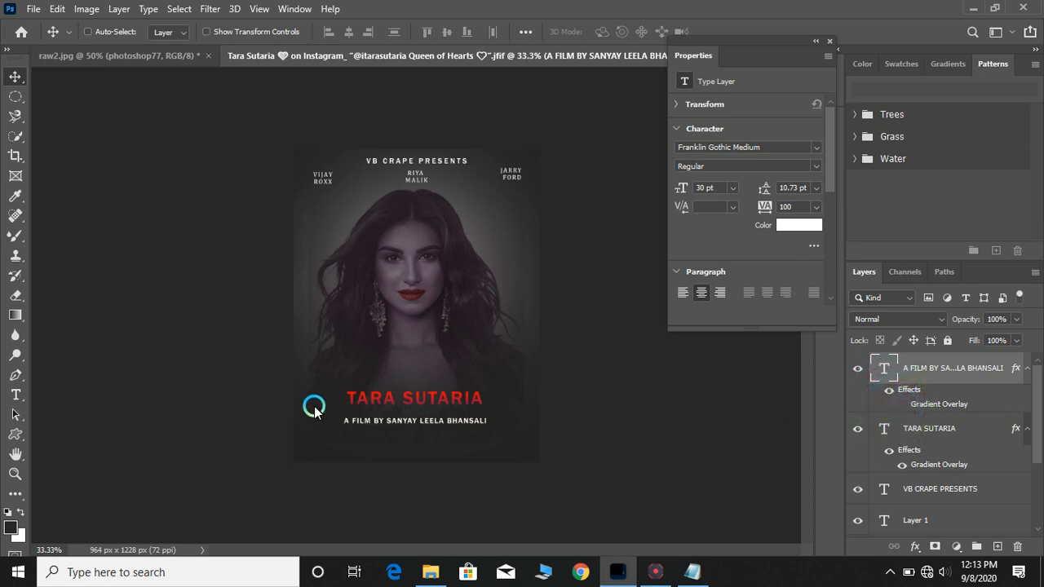
Move the A FILM BY SANYAY LEELA BHANSALI line up closer to the title
{"action": "key", "text": "ctrl+plus"}
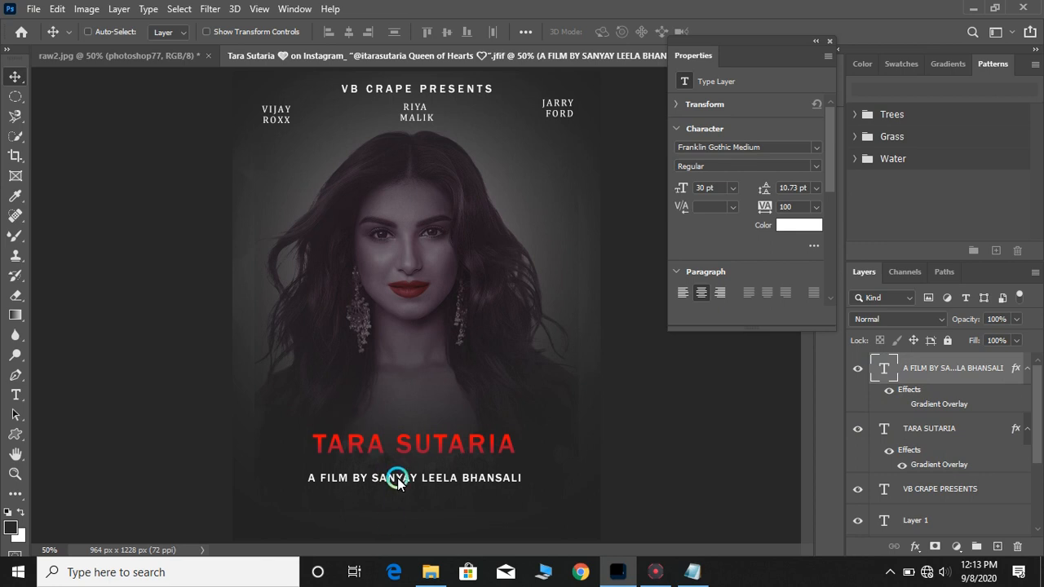
{"action": "left_click_drag", "start_coordinate": [404, 478], "coordinate": [404, 469]}
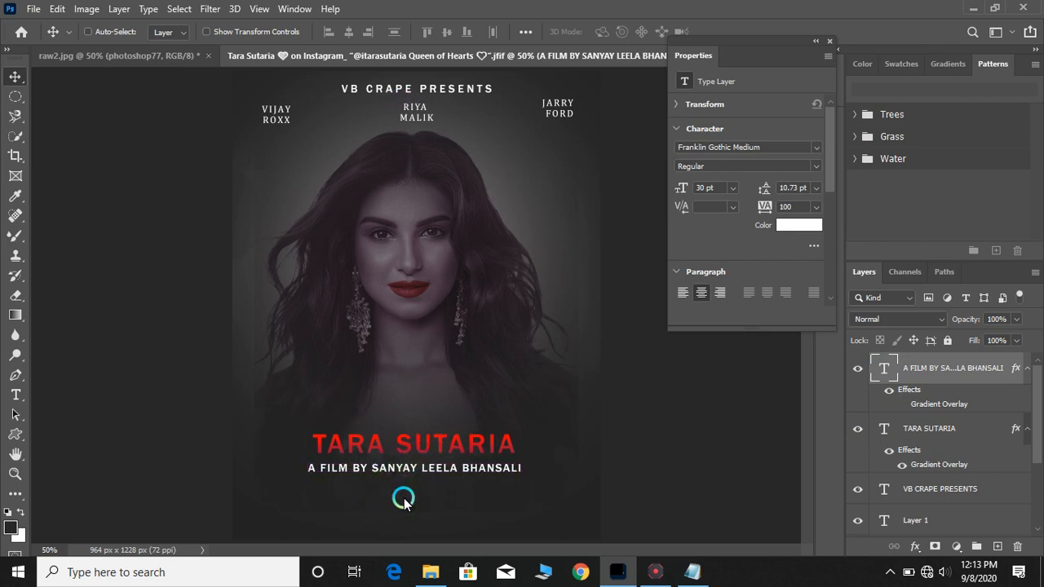
{"action": "key", "text": "Up"}
{"action": "key", "text": "Up"}
{"action": "key", "text": "Up"}
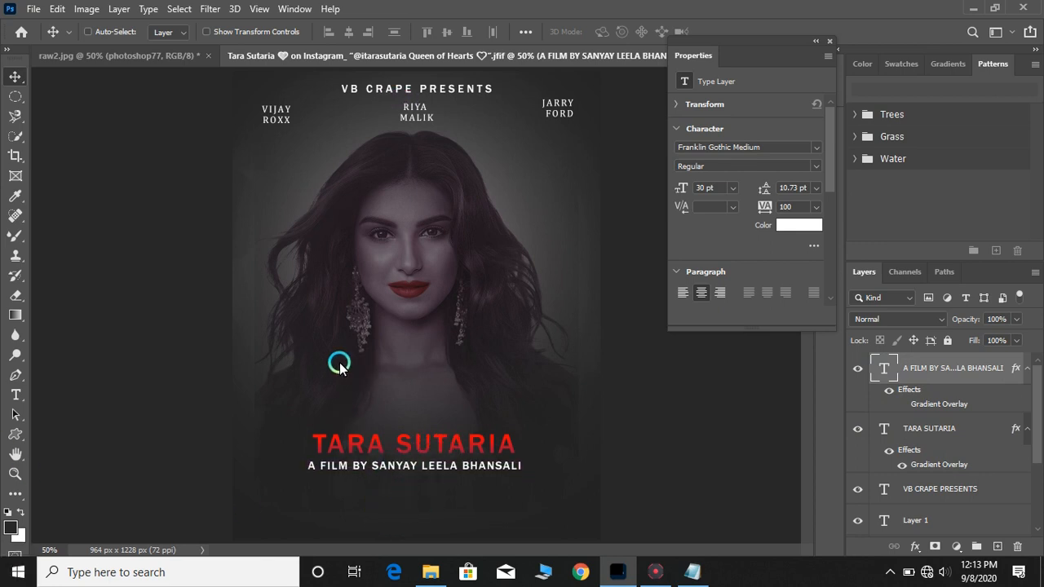
{"action": "key", "text": "ctrl+minus"}
Bring the credits block from raw2.jpg into the poster and scale it down below the subtitle
{"action": "left_click", "coordinate": [151, 59]}
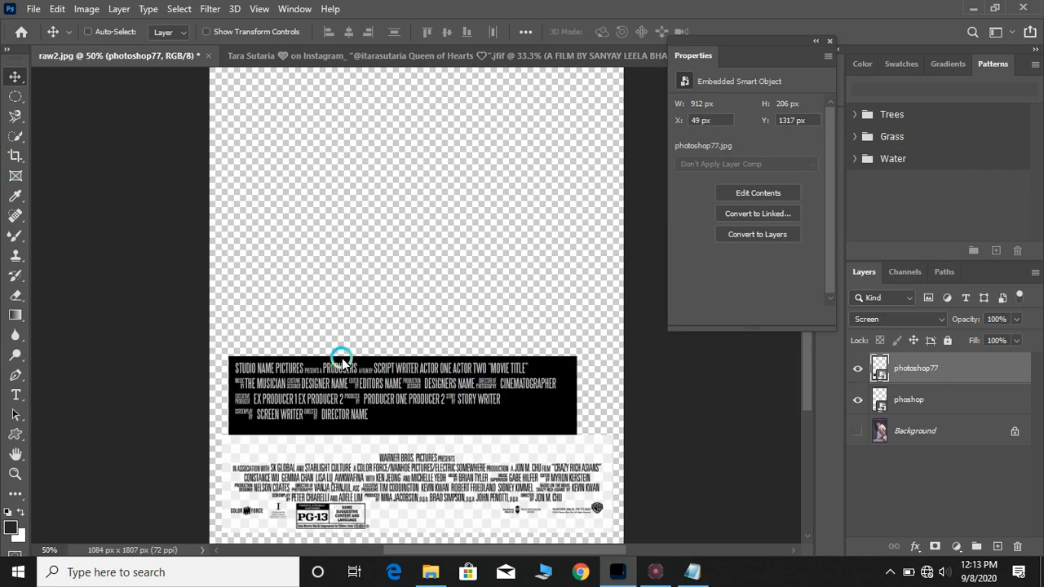
{"action": "left_click_drag", "start_coordinate": [454, 387], "coordinate": [426, 440]}
{"action": "key", "text": "ctrl+t"}
{"action": "left_click_drag", "start_coordinate": [538, 467], "coordinate": [508, 458]}
{"action": "left_click_drag", "start_coordinate": [471, 428], "coordinate": [485, 441]}
{"action": "left_click_drag", "start_coordinate": [523, 473], "coordinate": [514, 469]}
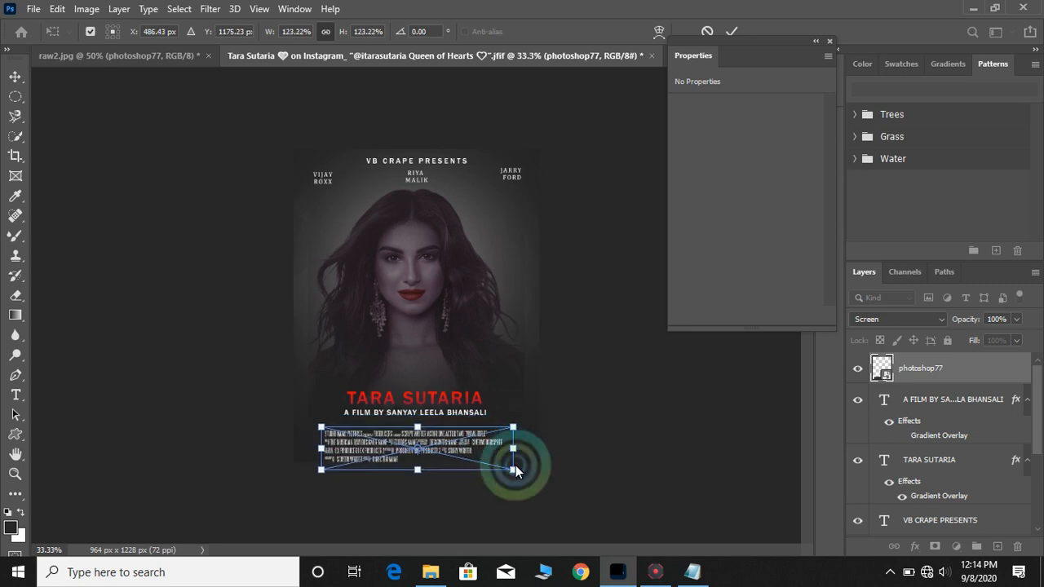
{"action": "left_click", "coordinate": [732, 33]}
Position the credits block at the bottom of the poster beneath the subtitle
{"action": "left_click", "coordinate": [815, 40]}
{"action": "left_click_drag", "start_coordinate": [727, 58], "coordinate": [804, 78]}
{"action": "key", "text": "ctrl+plus"}
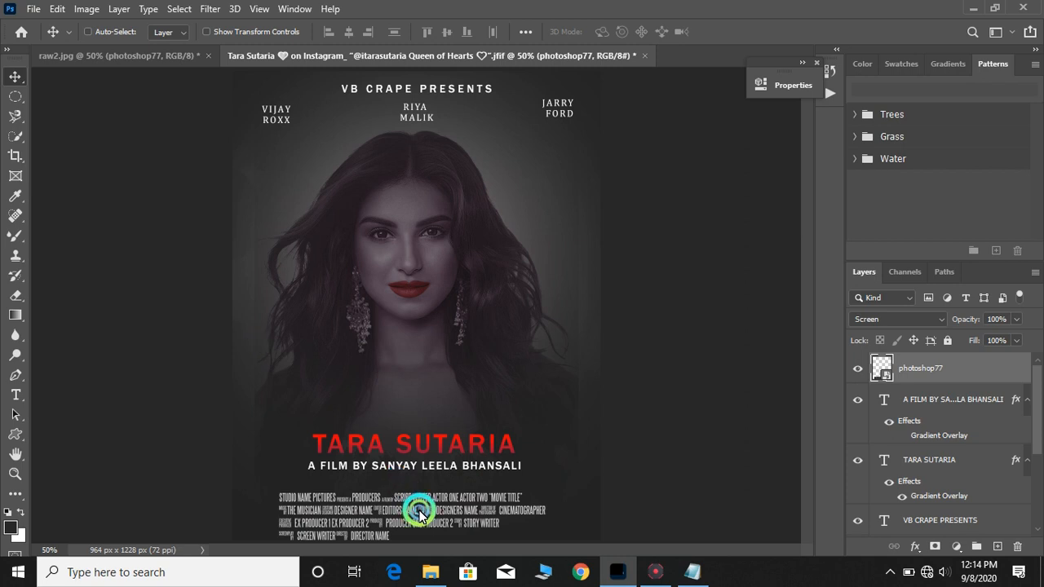
{"action": "left_click_drag", "start_coordinate": [414, 496], "coordinate": [432, 485]}
Draw a rounded rectangle about 324 × 58 px between the cast names and the face
{"action": "key", "text": "u"}
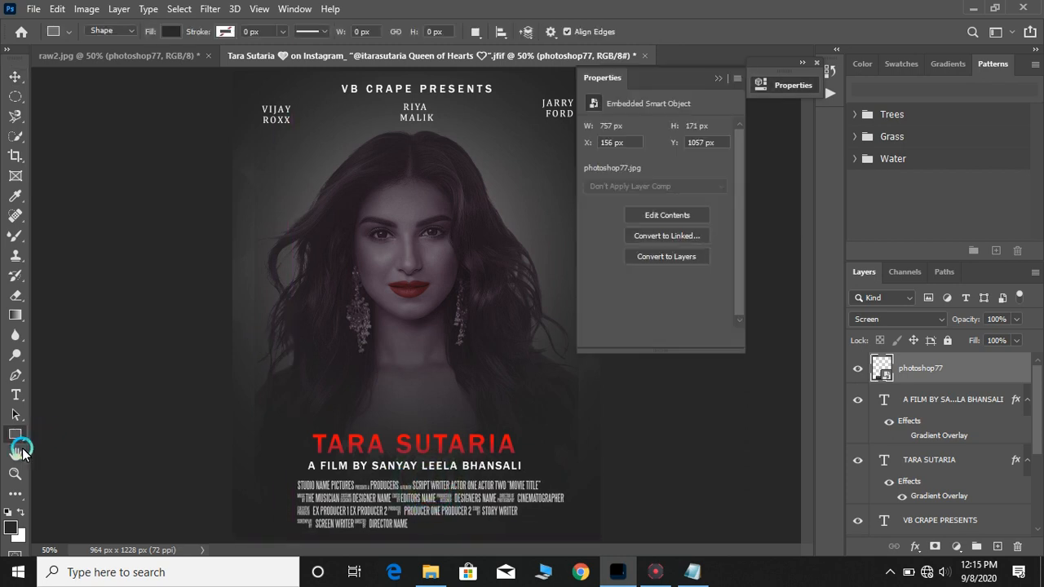
{"action": "right_click", "coordinate": [18, 438]}
{"action": "left_click", "coordinate": [65, 448]}
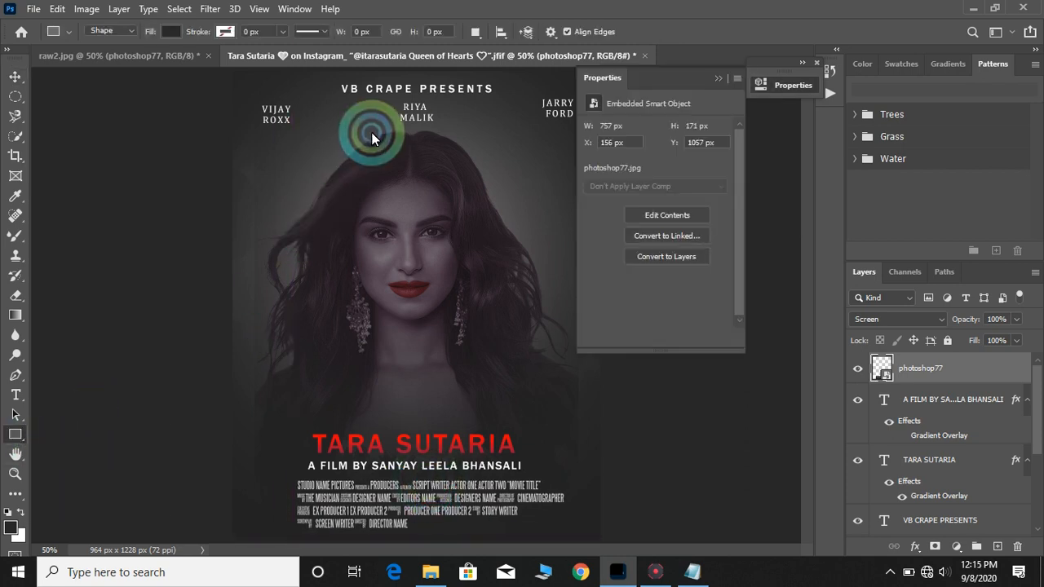
{"action": "left_click_drag", "start_coordinate": [669, 82], "coordinate": [776, 64]}
{"action": "left_click_drag", "start_coordinate": [353, 133], "coordinate": [466, 148]}
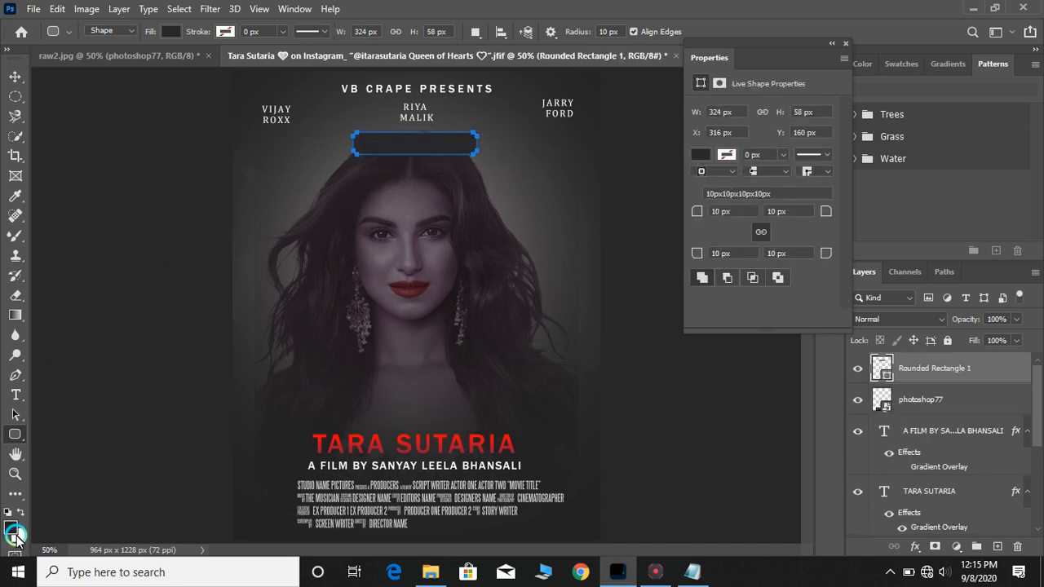
Fill the rounded rectangle with red
{"action": "left_click", "coordinate": [700, 164]}
{"action": "left_click", "coordinate": [702, 234]}
{"action": "left_click", "coordinate": [31, 96]}
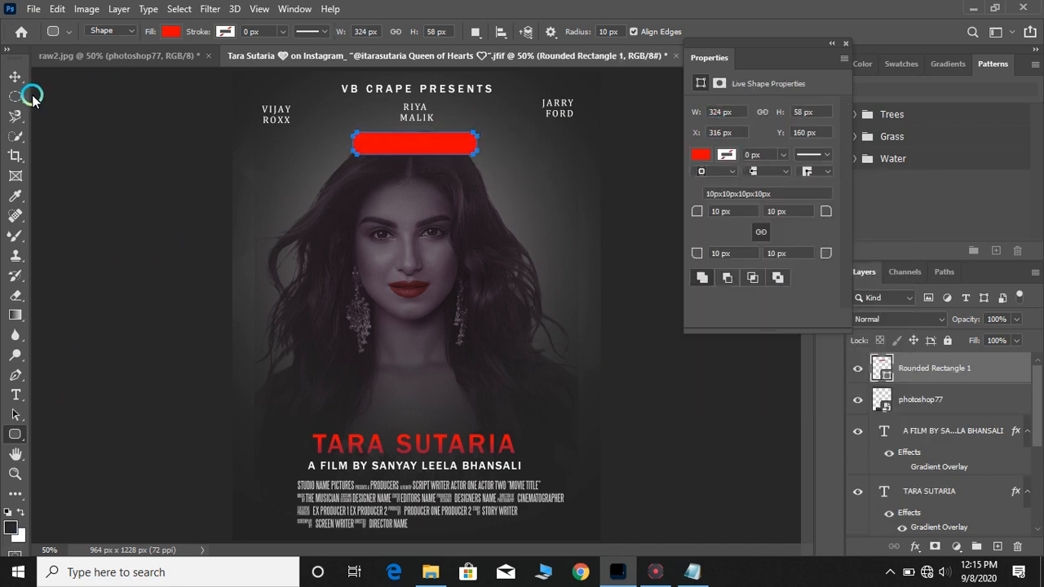
{"action": "left_click", "coordinate": [14, 76]}
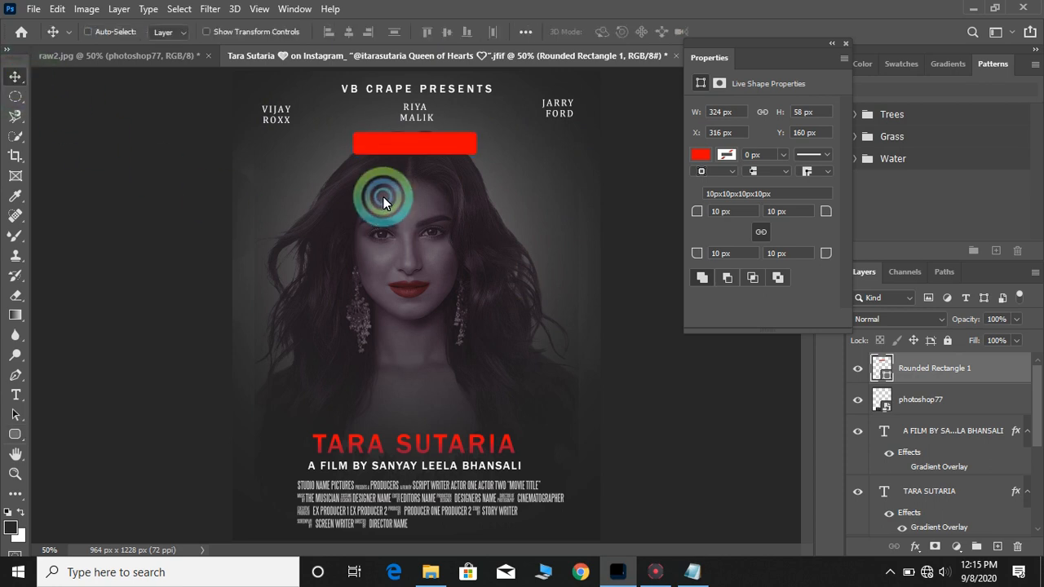
{"action": "left_click_drag", "start_coordinate": [411, 145], "coordinate": [406, 145]}
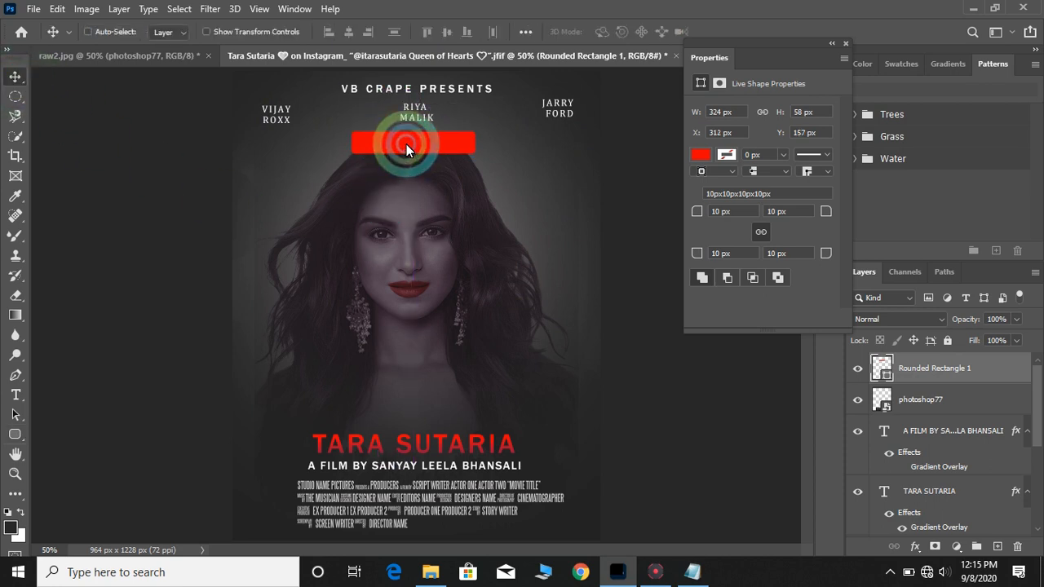
{"action": "left_click_drag", "start_coordinate": [399, 188], "coordinate": [401, 227]}
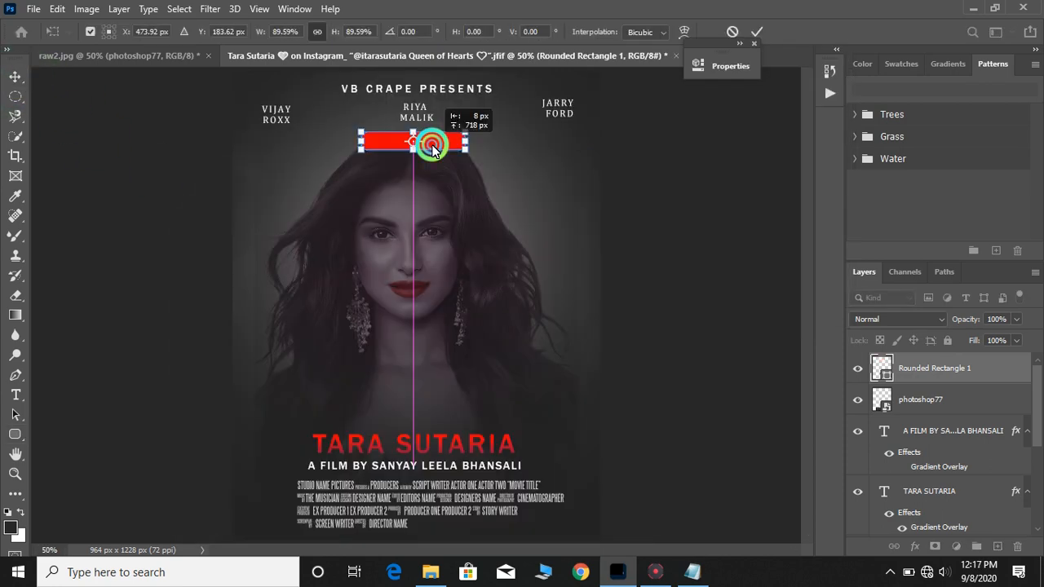
{"action": "left_click_drag", "start_coordinate": [432, 146], "coordinate": [432, 145]}
{"action": "key", "text": "Return"}
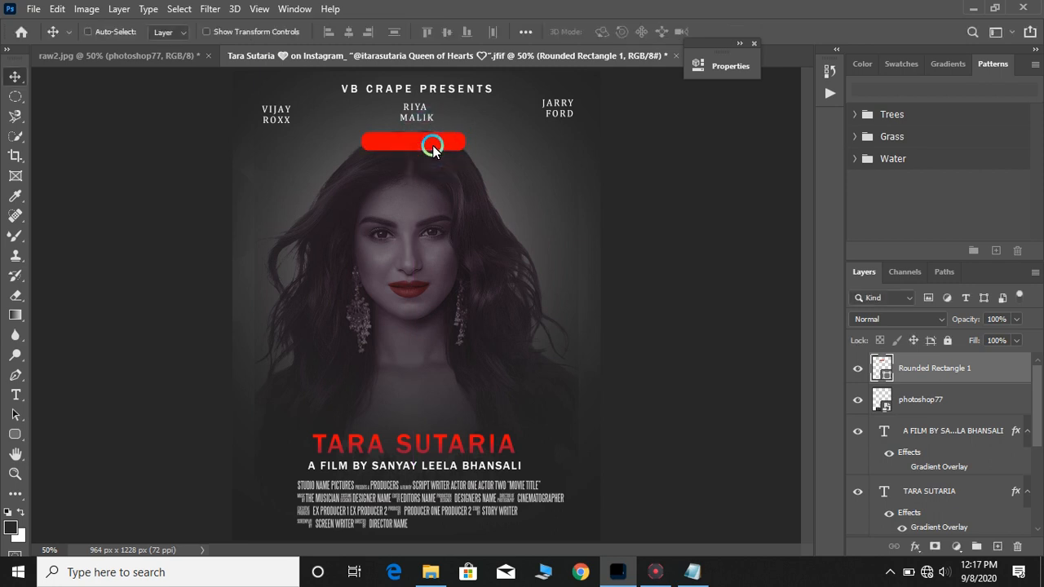
Add a text layer reading COMMING SOON on the poster with the Type tool
{"action": "left_click", "coordinate": [16, 395]}
{"action": "left_click", "coordinate": [409, 264]}
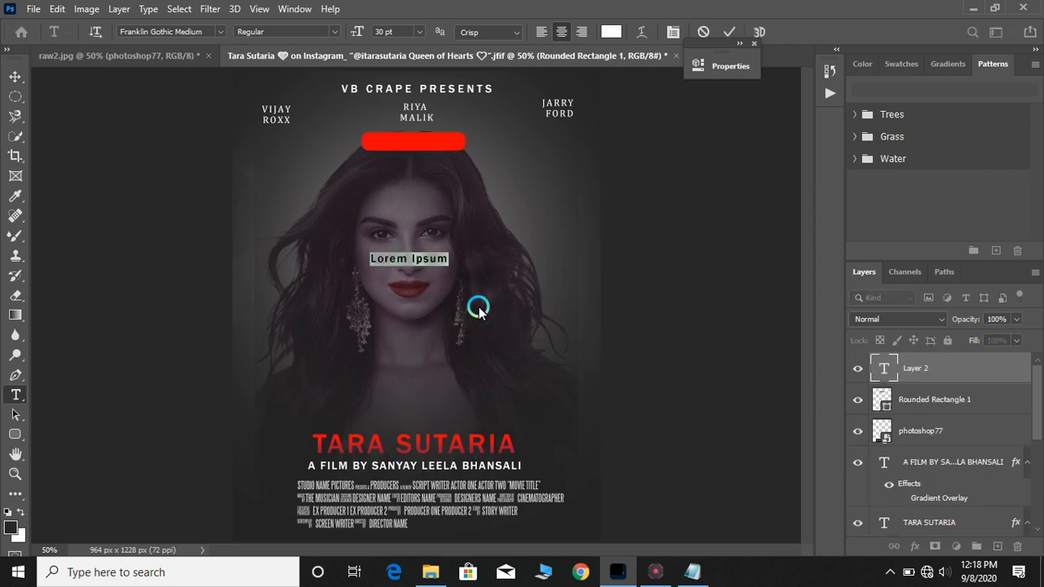
{"action": "type", "text": "co"}
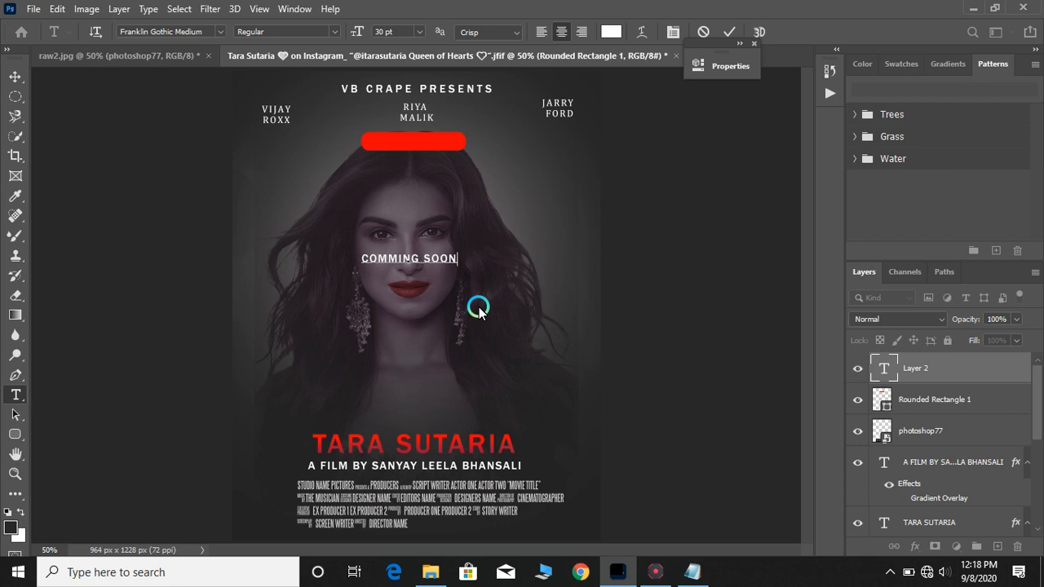
Move the COMMING SOON text onto the red rounded rectangle
{"action": "left_click_drag", "start_coordinate": [475, 290], "coordinate": [446, 145]}
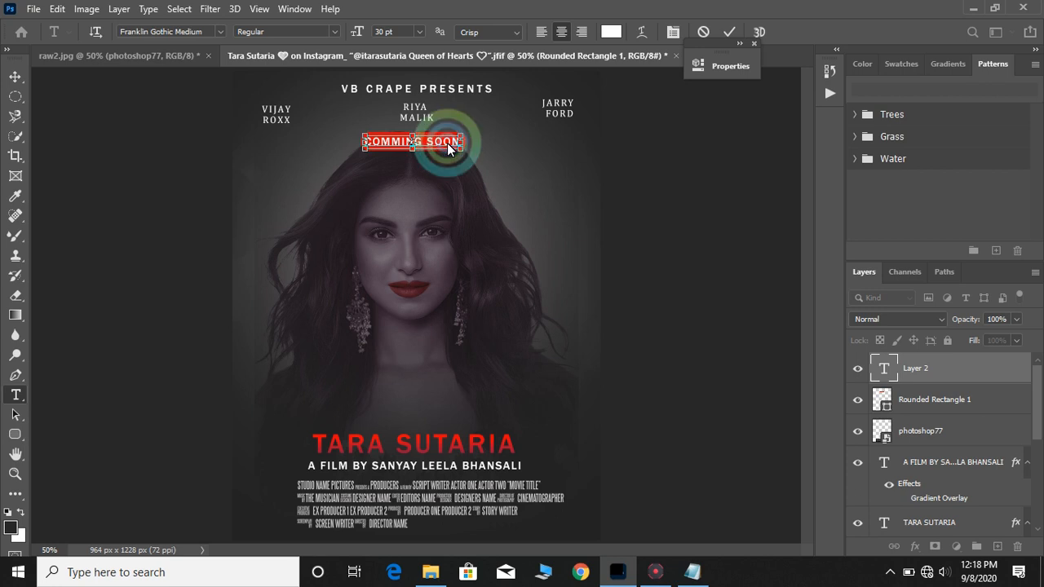
{"action": "key", "text": "ctrl+plus"}
{"action": "scroll", "coordinate": [447, 145], "scroll_direction": "up", "scroll_amount": 1}
{"action": "key", "text": "ctrl+t"}
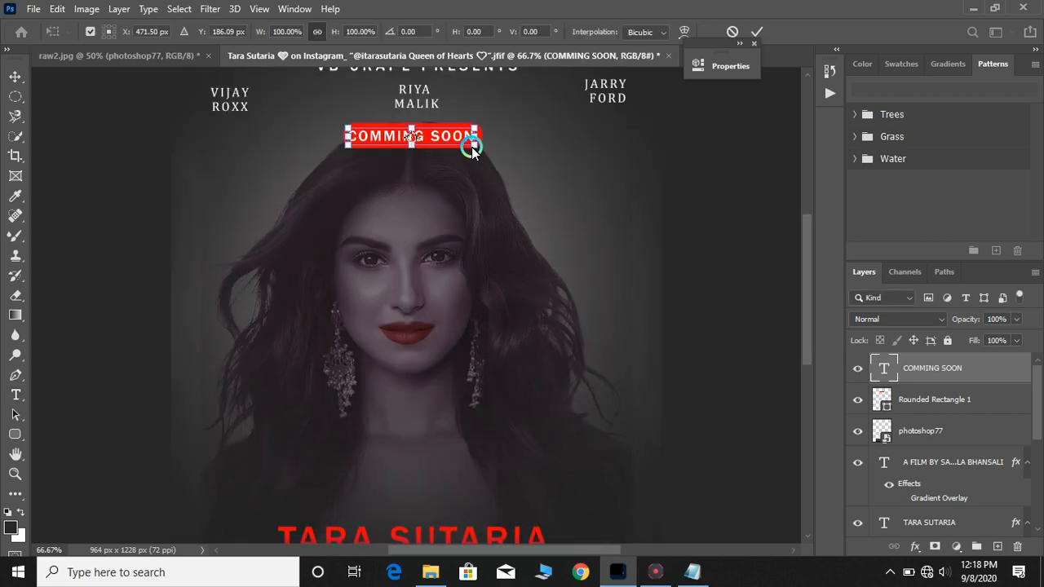
{"action": "key", "text": "Return"}
Set the COMMING SOON text's font size to 24 pt
{"action": "left_click_drag", "start_coordinate": [465, 140], "coordinate": [326, 104]}
{"action": "left_click", "coordinate": [417, 31]}
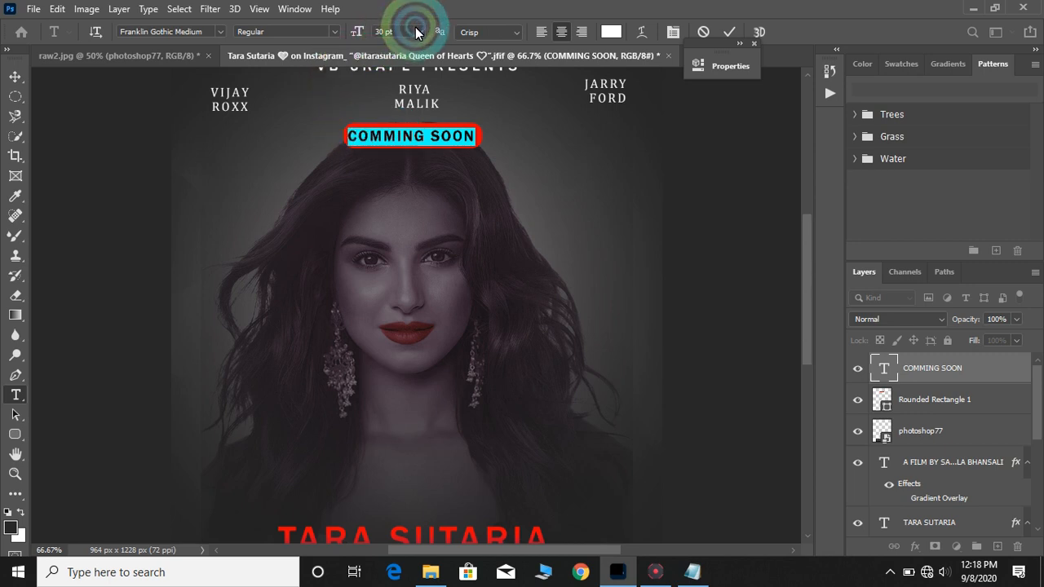
{"action": "left_click", "coordinate": [400, 168]}
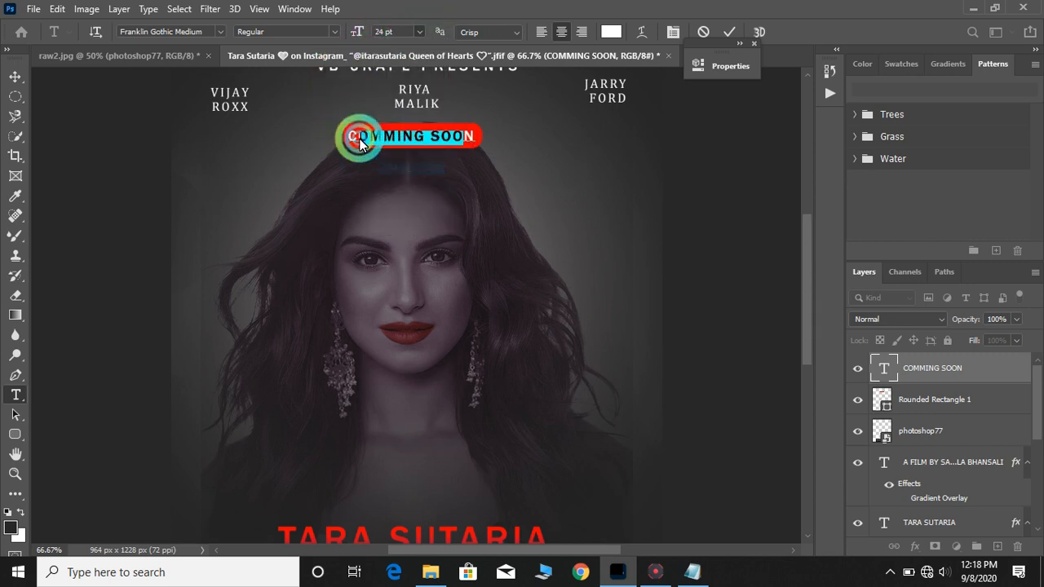
Center the COMMING SOON text horizontally on the red rectangle
{"action": "left_click", "coordinate": [18, 74]}
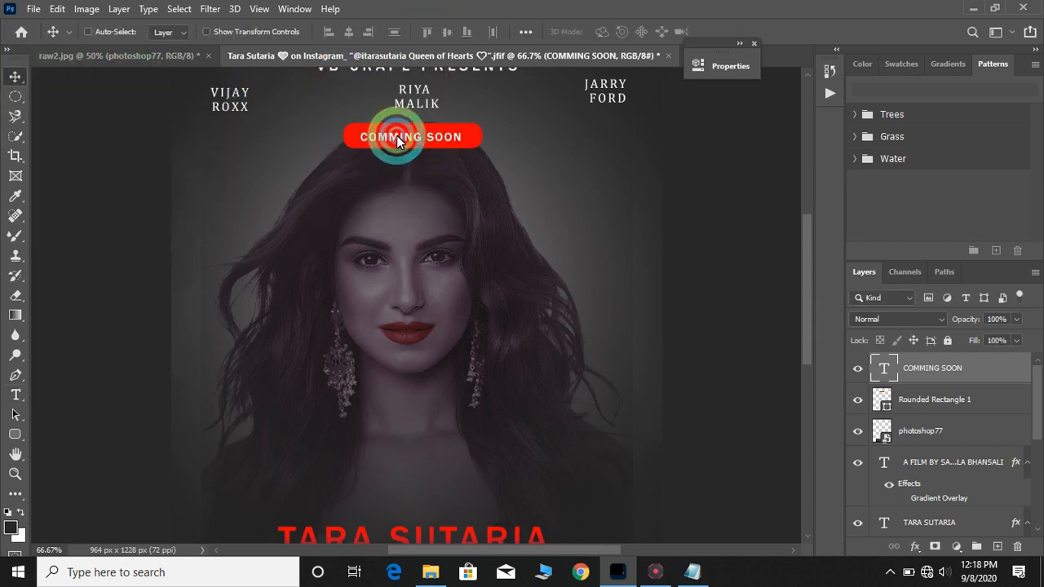
{"action": "left_click_drag", "start_coordinate": [396, 140], "coordinate": [397, 139]}
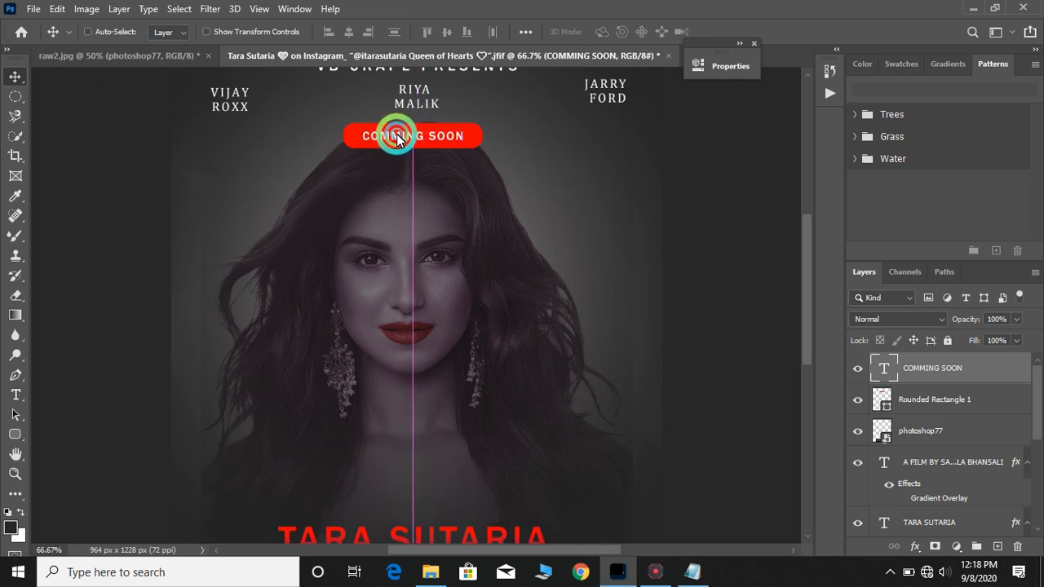
{"action": "key", "text": "ctrl+plus"}
{"action": "scroll", "coordinate": [397, 138], "scroll_direction": "up", "scroll_amount": 1}
{"action": "scroll", "coordinate": [397, 139], "scroll_direction": "up", "scroll_amount": 1}
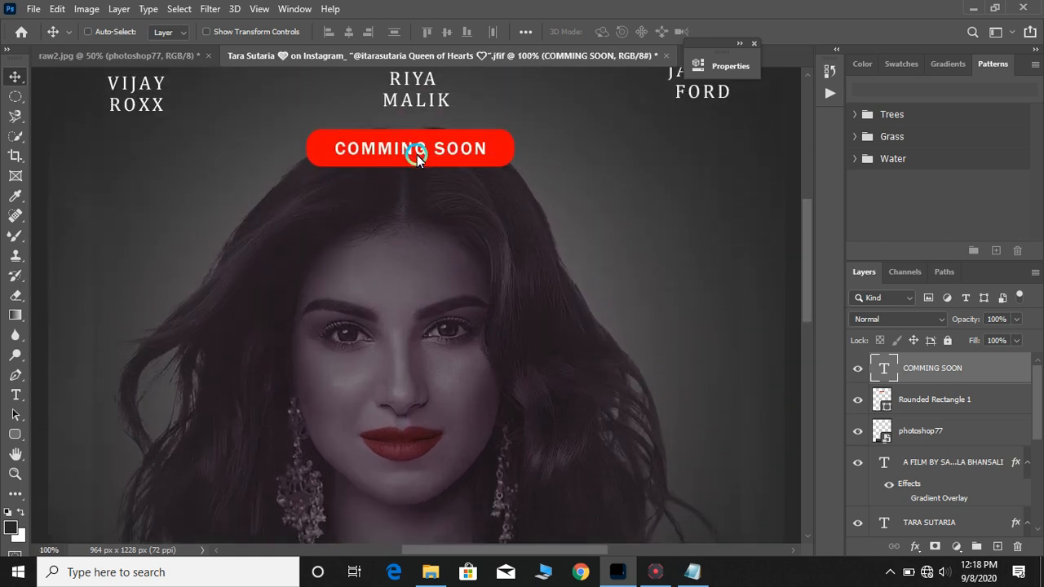
Enlarge the COMMING SOON text to 30 pt in the character properties
{"action": "double_click", "coordinate": [417, 155]}
{"action": "left_click", "coordinate": [709, 67]}
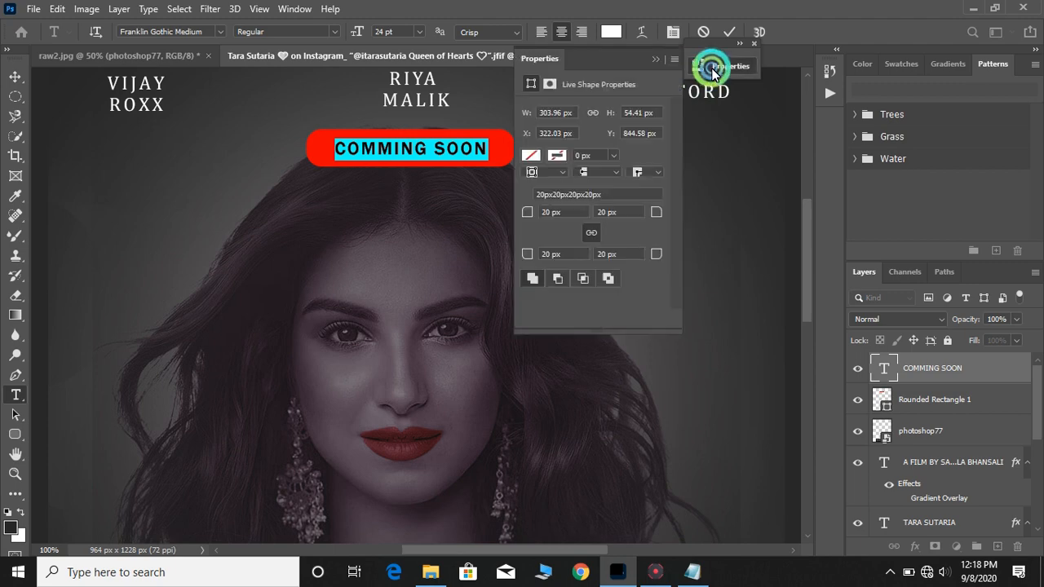
{"action": "left_click", "coordinate": [662, 140]}
{"action": "left_click_drag", "start_coordinate": [606, 52], "coordinate": [772, 75]}
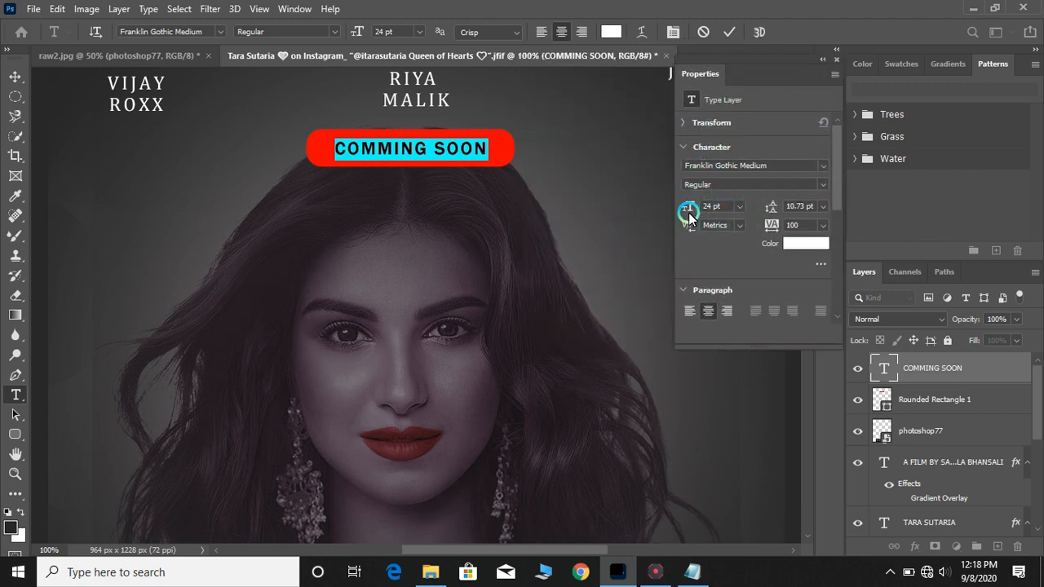
{"action": "left_click_drag", "start_coordinate": [689, 214], "coordinate": [693, 212]}
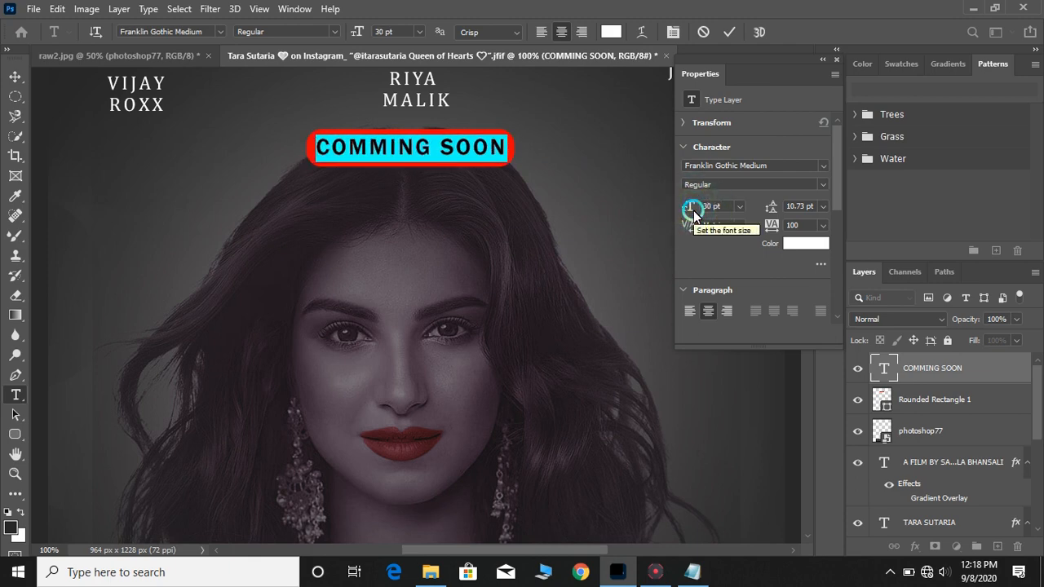
Merge the COMMING SOON text layer and the rounded rectangle into a single badge layer
{"action": "left_click", "coordinate": [932, 400]}
{"action": "key", "text": "v"}
{"action": "scroll", "coordinate": [930, 399], "scroll_direction": "down", "scroll_amount": 5}
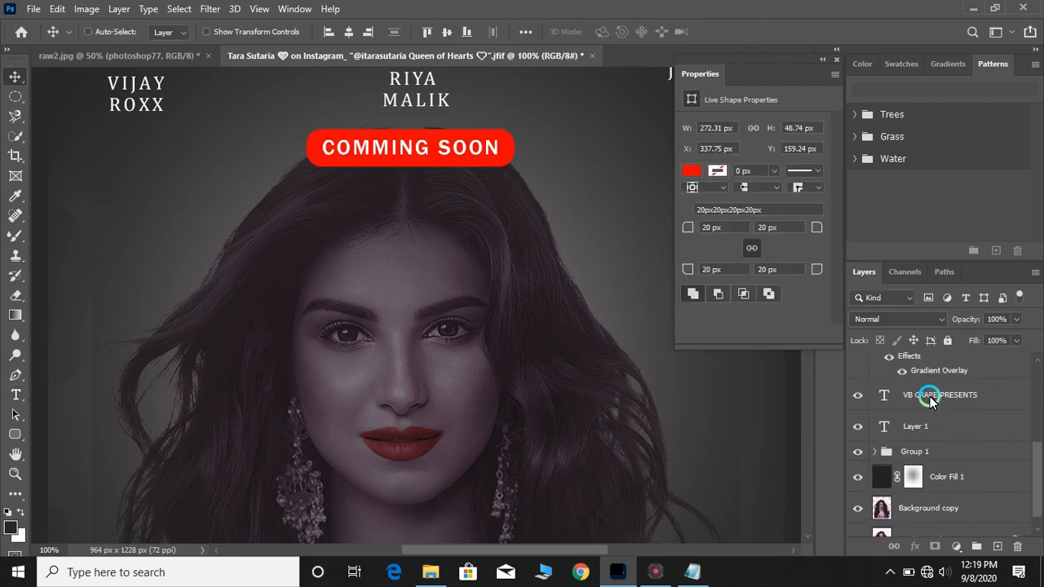
{"action": "scroll", "coordinate": [931, 399], "scroll_direction": "down", "scroll_amount": 1}
{"action": "left_click", "coordinate": [937, 528]}
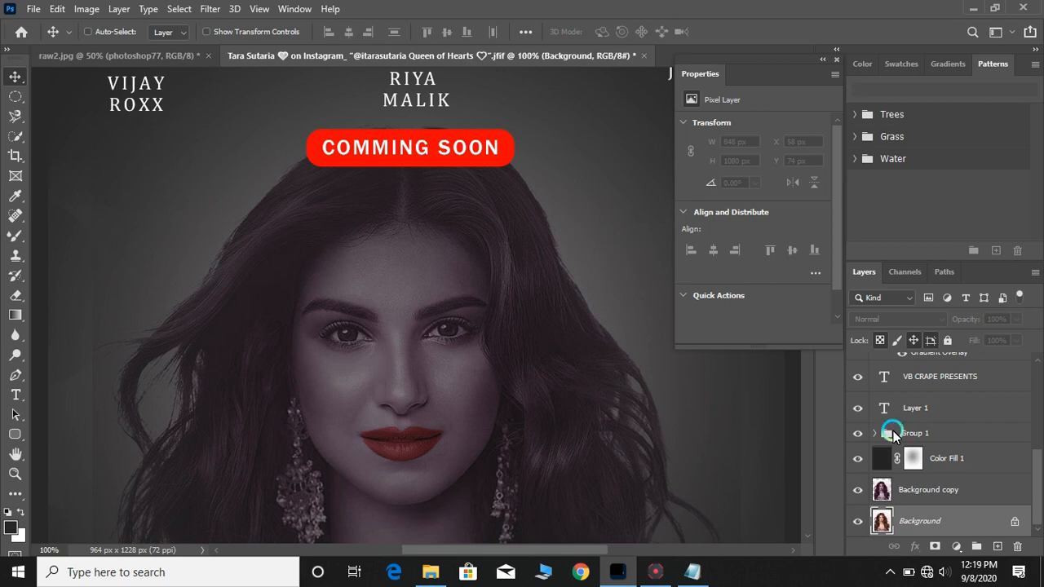
{"action": "scroll", "coordinate": [892, 430], "scroll_direction": "up", "scroll_amount": 5}
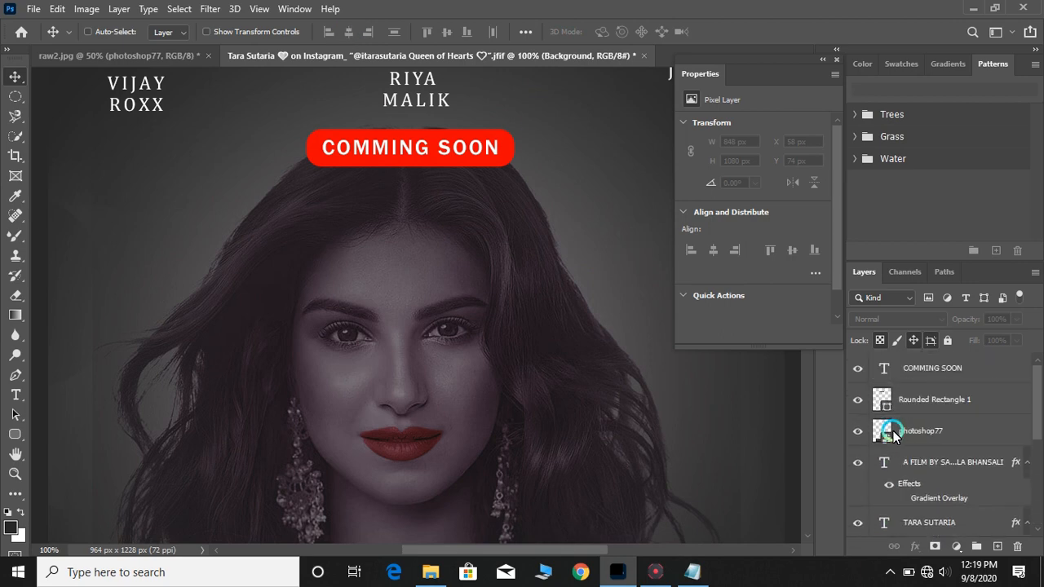
{"action": "left_click", "coordinate": [959, 381]}
{"action": "left_click", "coordinate": [959, 398], "text": "shift"}
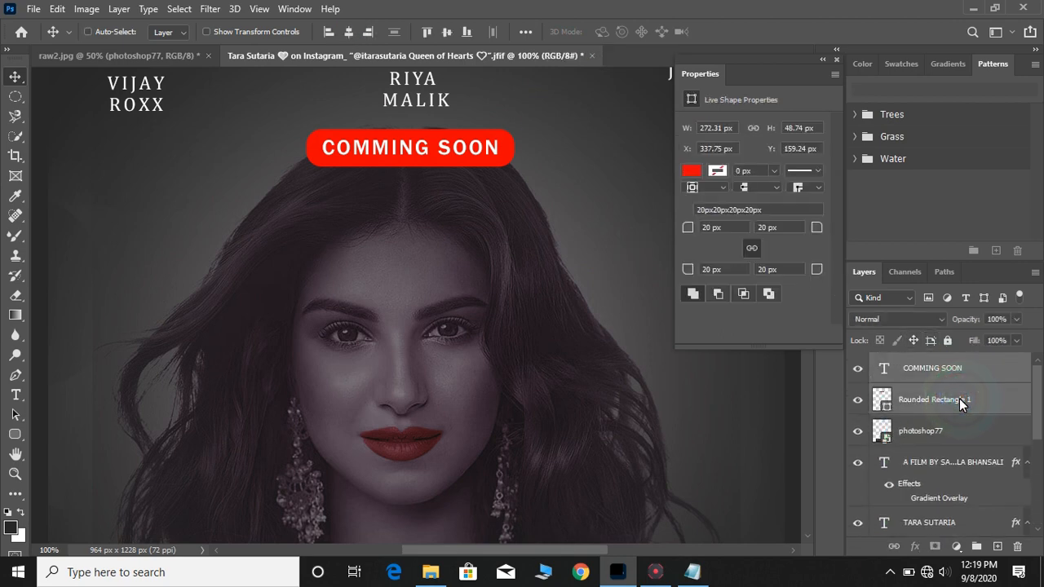
{"action": "key", "text": "ctrl+e"}
Move the COMMING SOON badge up toward the cast names
{"action": "key", "text": "ctrl+minus"}
{"action": "key", "text": "ctrl+minus"}
{"action": "left_click_drag", "start_coordinate": [426, 136], "coordinate": [397, 93]}
Set the VB CRAPE PRESENTS tracking to 800 and nudge the line up slightly
{"action": "double_click", "coordinate": [397, 93]}
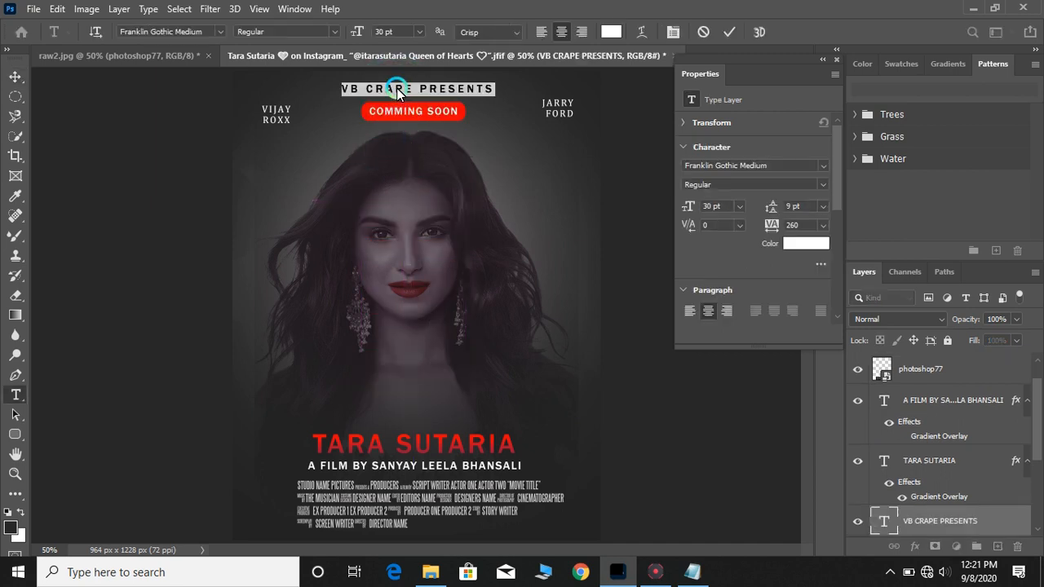
{"action": "left_click_drag", "start_coordinate": [777, 229], "coordinate": [815, 228]}
{"action": "left_click", "coordinate": [729, 32]}
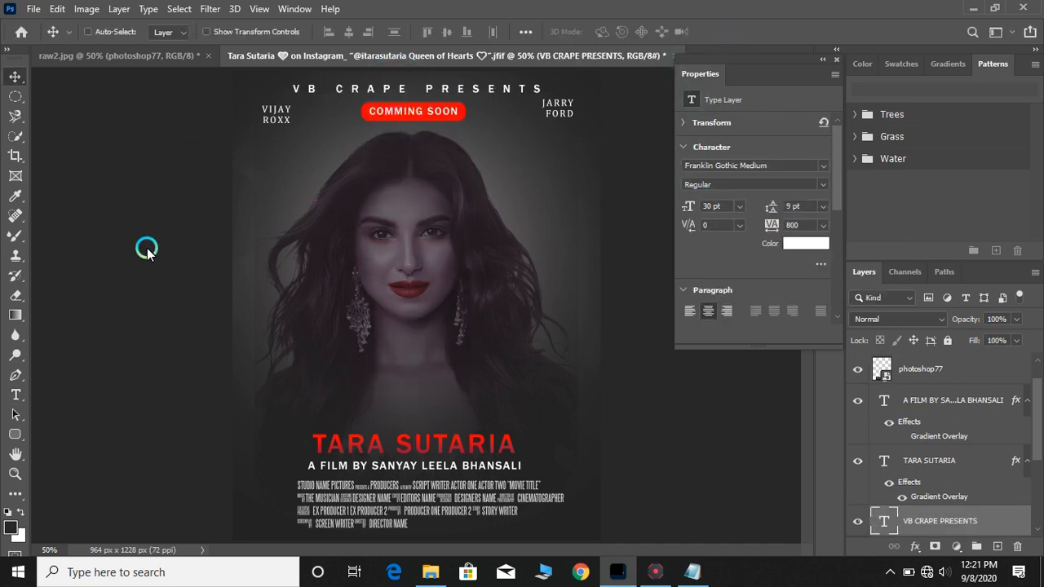
{"action": "key", "text": "Up"}
{"action": "key", "text": "Up"}
{"action": "key", "text": "Up"}
{"action": "key", "text": "Up"}
{"action": "key", "text": "Up"}
{"action": "key", "text": "Up"}
{"action": "key", "text": "Up"}
{"action": "key", "text": "Up"}
{"action": "key", "text": "Up"}
{"action": "key", "text": "Up"}
{"action": "key", "text": "Up"}
{"action": "key", "text": "Up"}
{"action": "key", "text": "Up"}
{"action": "key", "text": "Up"}
{"action": "key", "text": "Up"}
{"action": "key", "text": "Up"}
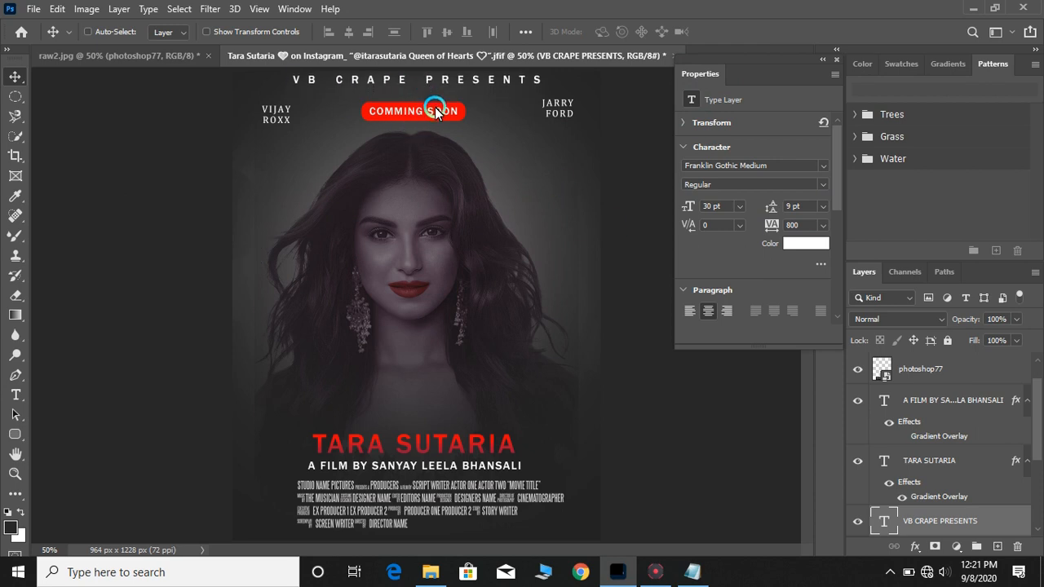
Nudge the cast names group up a few pixels
{"action": "key", "text": "ctrl+minus"}
{"action": "scroll", "coordinate": [930, 473], "scroll_direction": "down", "scroll_amount": 2}
{"action": "left_click", "coordinate": [904, 492]}
{"action": "key", "text": "Up"}
{"action": "key", "text": "Up"}
{"action": "key", "text": "Up"}
{"action": "key", "text": "Up"}
{"action": "key", "text": "Up"}
{"action": "key", "text": "Up"}
{"action": "key", "text": "Up"}
{"action": "key", "text": "Up"}
{"action": "key", "text": "Up"}
{"action": "key", "text": "Up"}
{"action": "key", "text": "Up"}
{"action": "key", "text": "Up"}
{"action": "key", "text": "Up"}
{"action": "key", "text": "Up"}
{"action": "key", "text": "Up"}
{"action": "key", "text": "Up"}
{"action": "key", "text": "Up"}
{"action": "key", "text": "Up"}
{"action": "key", "text": "Up"}
{"action": "key", "text": "Up"}
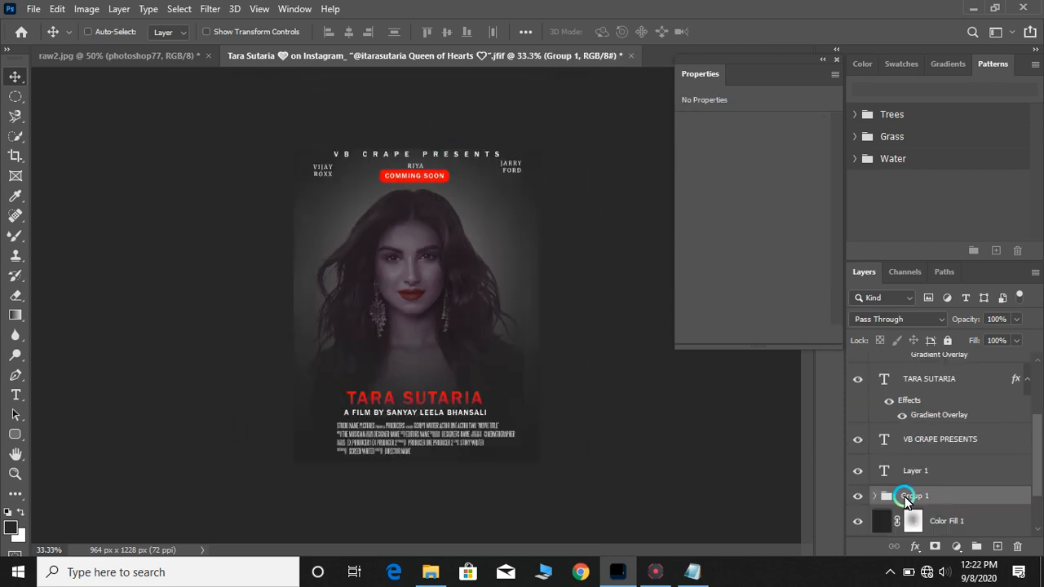
Nudge the COMMING SOON badge down a few pixels
{"action": "scroll", "coordinate": [932, 457], "scroll_direction": "up", "scroll_amount": 3}
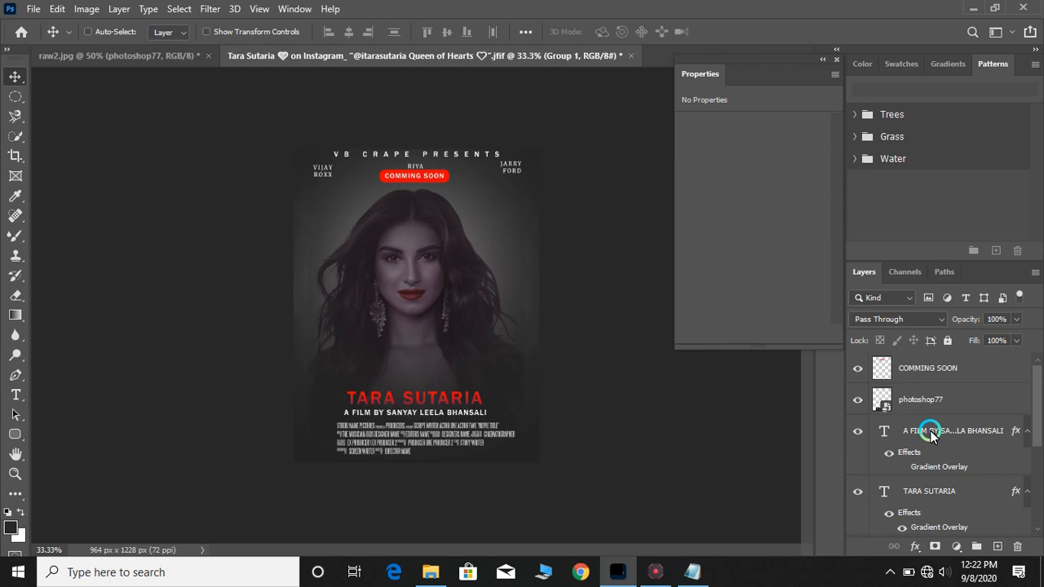
{"action": "left_click", "coordinate": [940, 381]}
{"action": "key", "text": "Down"}
{"action": "key", "text": "Down"}
{"action": "key", "text": "Down"}
{"action": "key", "text": "Down"}
{"action": "key", "text": "Down"}
{"action": "key", "text": "Down"}
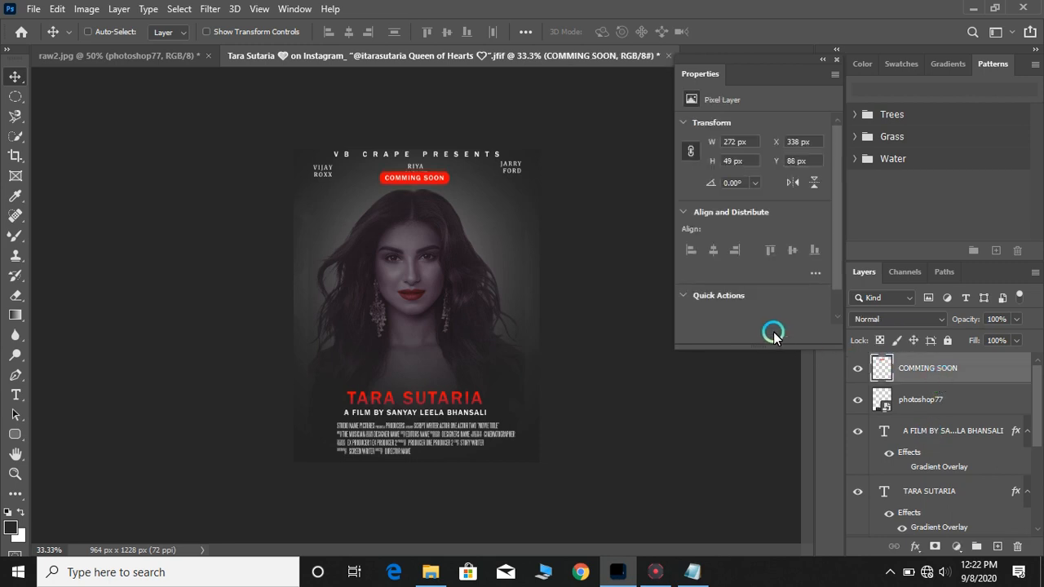
Scale the COMMING SOON badge down to about 252 × 45 px
{"action": "scroll", "coordinate": [930, 457], "scroll_direction": "down", "scroll_amount": 2}
{"action": "left_click", "coordinate": [928, 484]}
{"action": "scroll", "coordinate": [934, 424], "scroll_direction": "up", "scroll_amount": 2}
{"action": "left_click", "coordinate": [937, 368]}
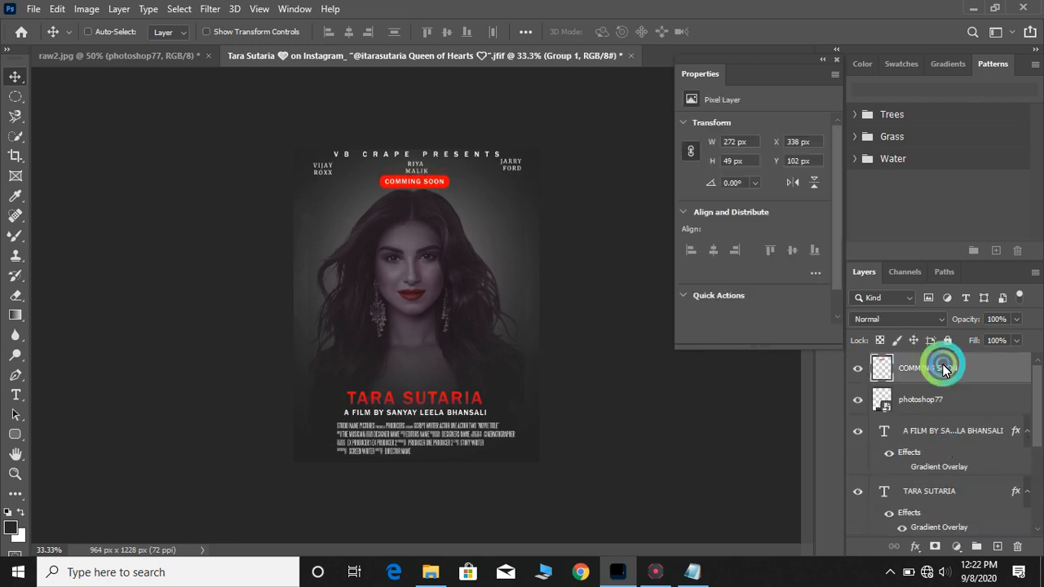
{"action": "key", "text": "ctrl+t"}
{"action": "key", "text": "ctrl+plus"}
{"action": "scroll", "coordinate": [329, 281], "scroll_direction": "up", "scroll_amount": 2}
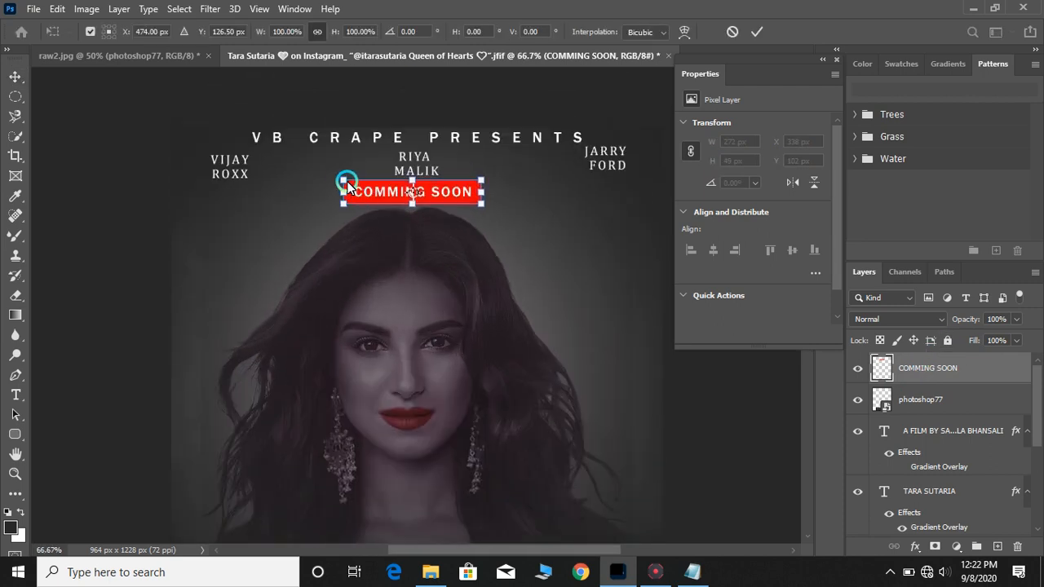
{"action": "key", "text": "Return"}
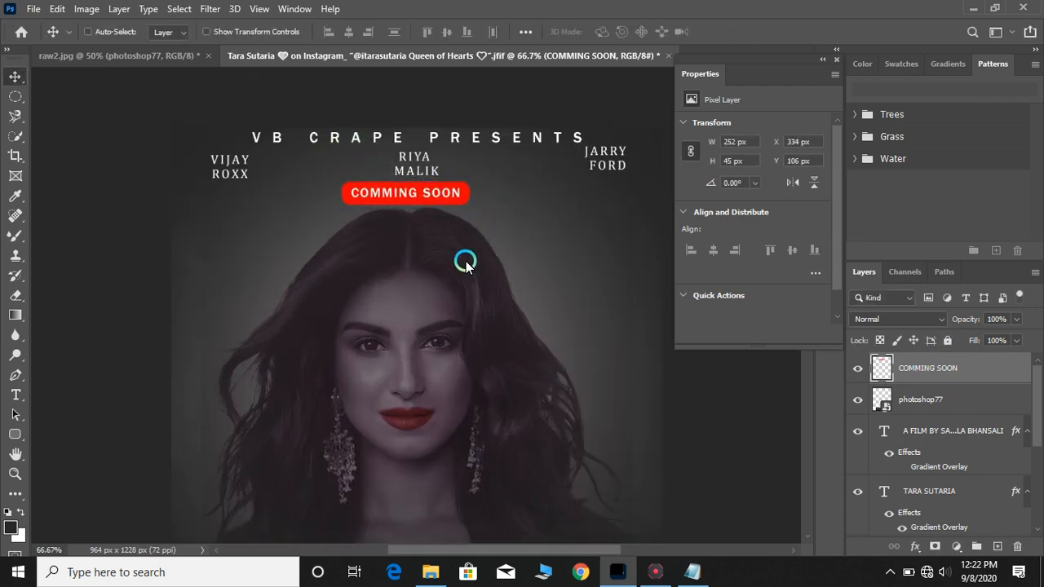
{"action": "key", "text": "ctrl+minus"}
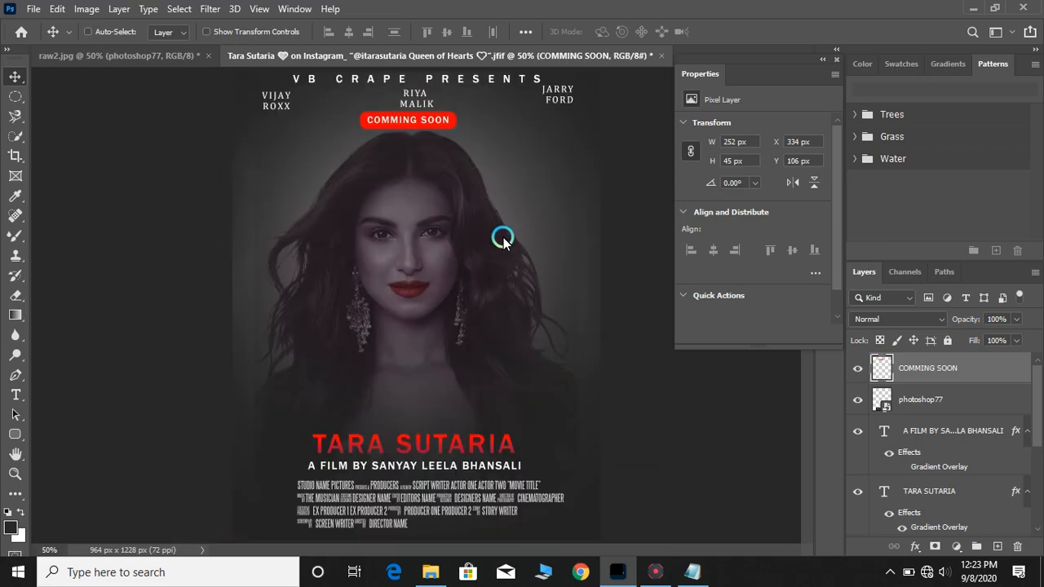
{"action": "left_click_drag", "start_coordinate": [503, 238], "coordinate": [510, 238]}
{"action": "scroll", "coordinate": [927, 405], "scroll_direction": "down", "scroll_amount": 5}
{"action": "left_click", "coordinate": [875, 451]}
{"action": "left_click", "coordinate": [937, 477]}
{"action": "left_click_drag", "start_coordinate": [689, 207], "coordinate": [709, 258]}
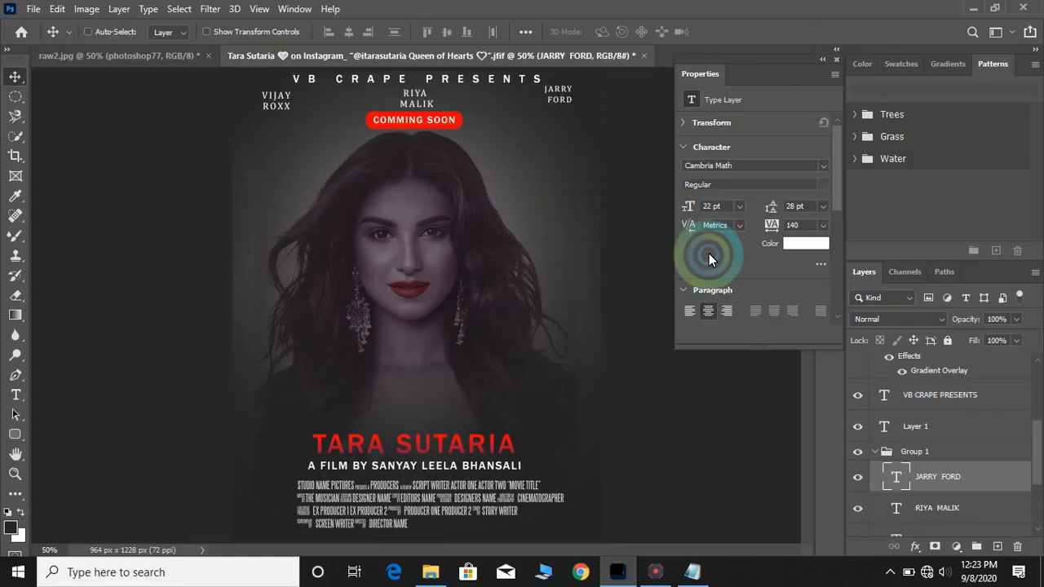
{"action": "left_click", "coordinate": [905, 520]}
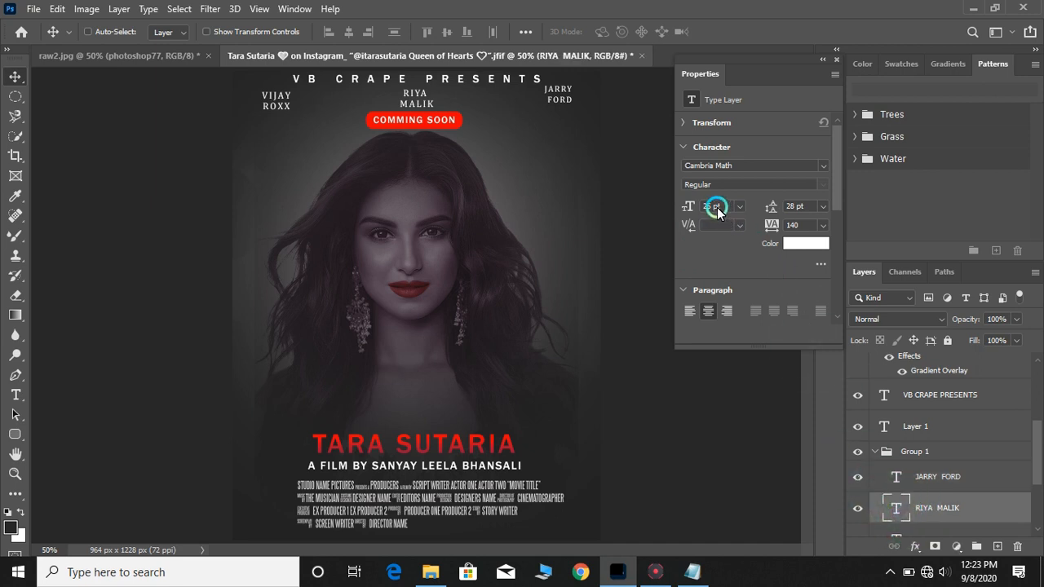
{"action": "left_click_drag", "start_coordinate": [711, 208], "coordinate": [697, 208]}
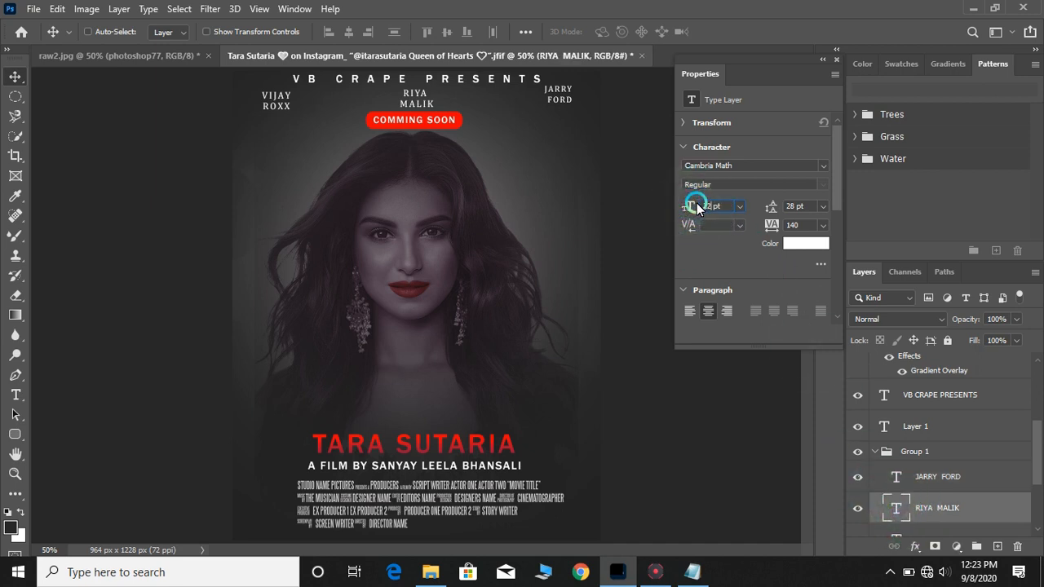
{"action": "scroll", "coordinate": [901, 517], "scroll_direction": "down", "scroll_amount": 1}
{"action": "left_click", "coordinate": [909, 512]}
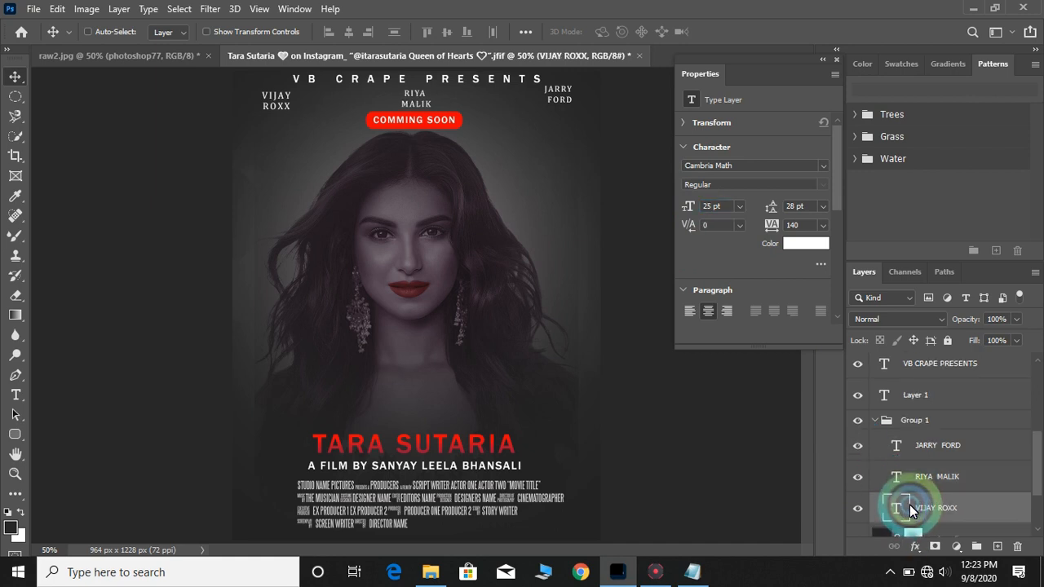
{"action": "left_click", "coordinate": [689, 206]}
{"action": "left_click_drag", "start_coordinate": [690, 206], "coordinate": [709, 256]}
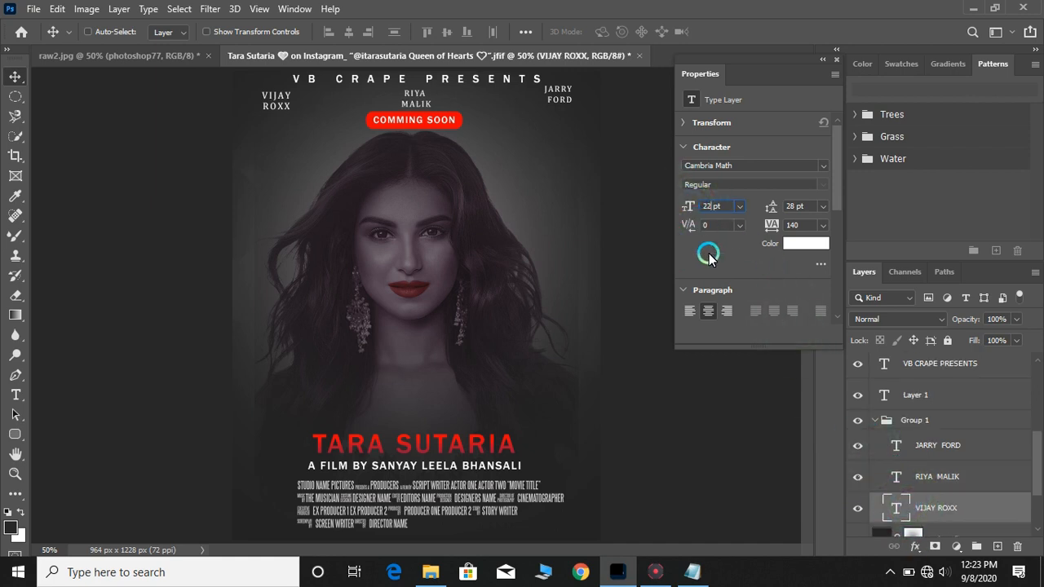
{"action": "left_click", "coordinate": [883, 417]}
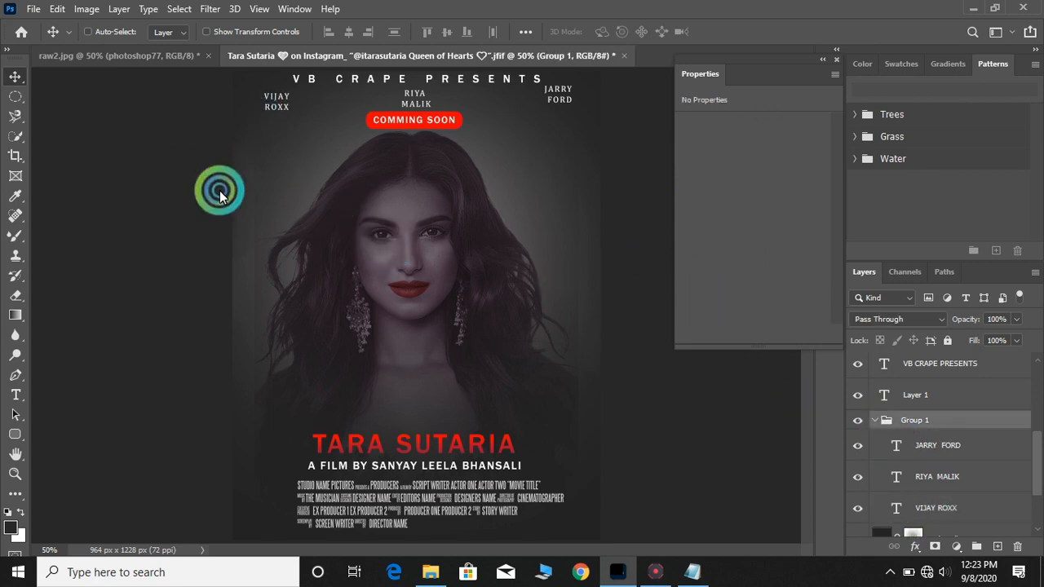
{"action": "left_click", "coordinate": [268, 108], "text": "ctrl"}
{"action": "left_click_drag", "start_coordinate": [268, 109], "coordinate": [268, 99]}
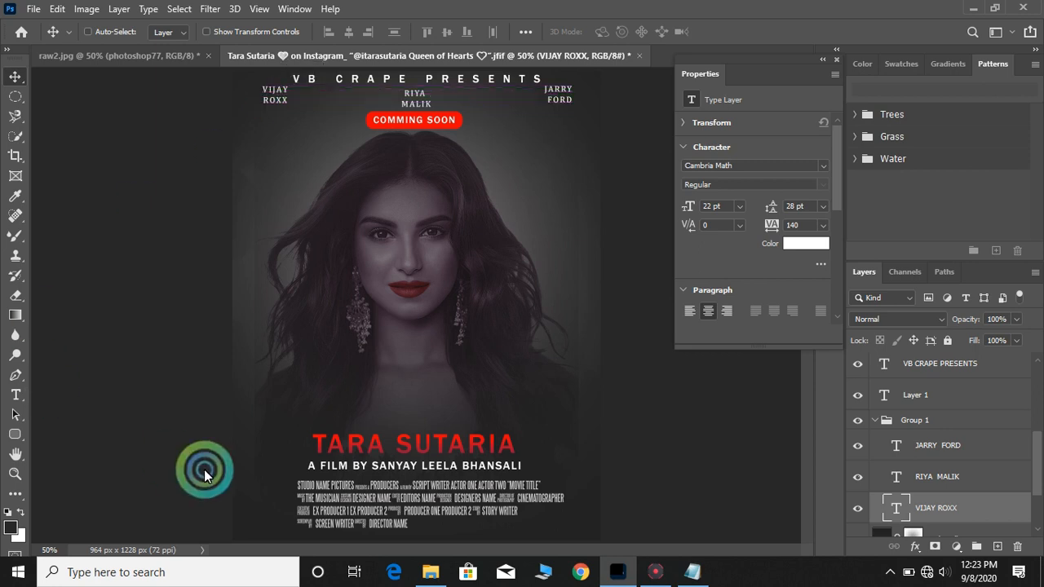
{"action": "left_click", "coordinate": [922, 442]}
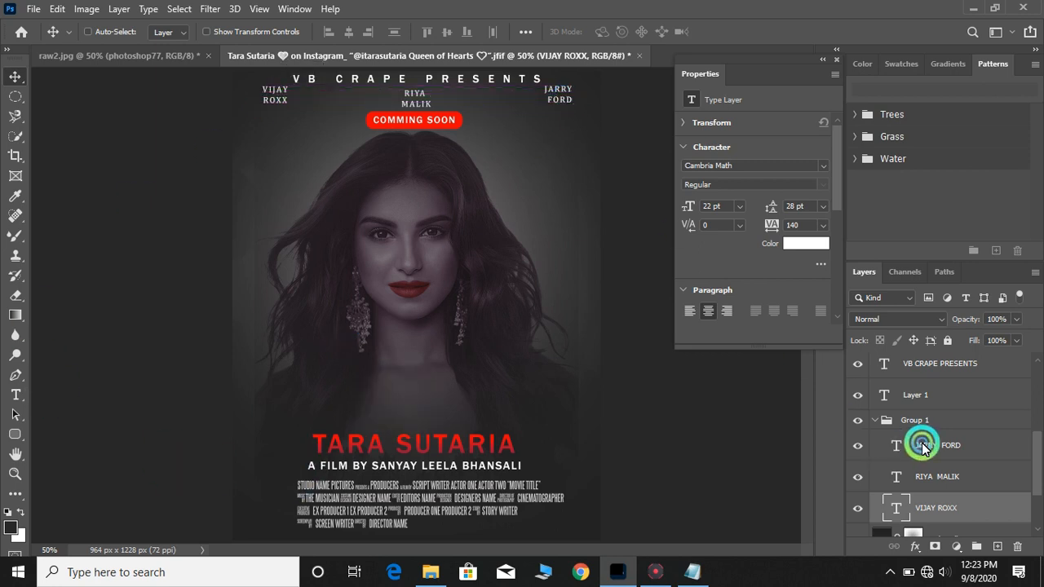
{"action": "left_click", "coordinate": [572, 147], "text": "ctrl"}
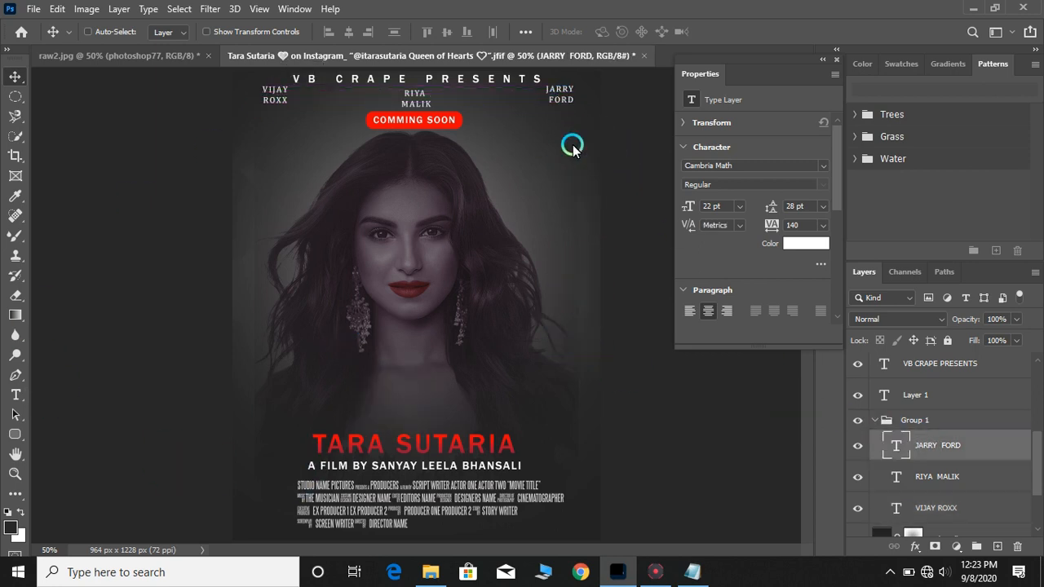
{"action": "key", "text": "shift+Right"}
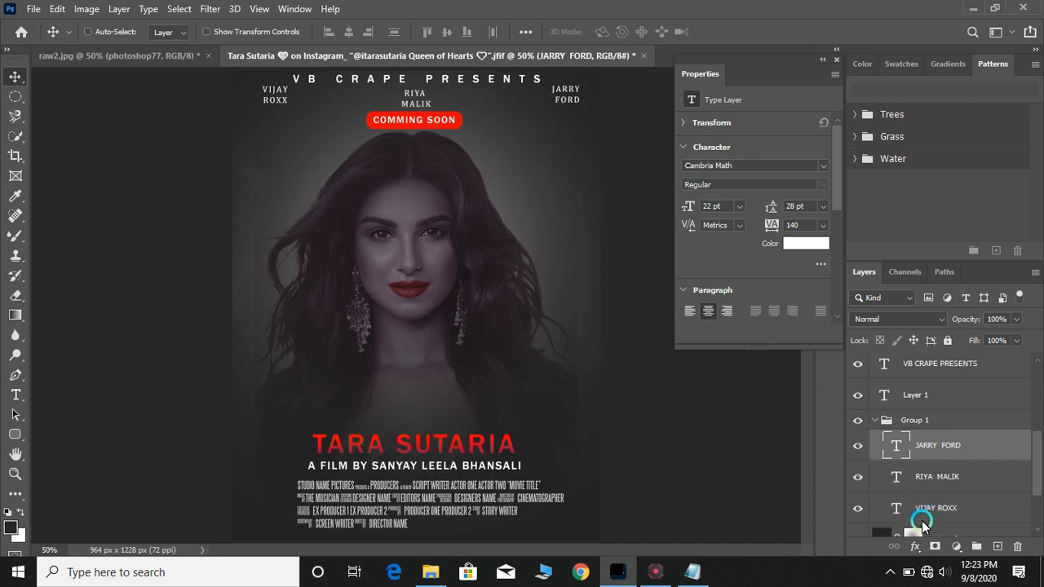
{"action": "left_click", "coordinate": [922, 522]}
{"action": "left_click", "coordinate": [617, 447]}
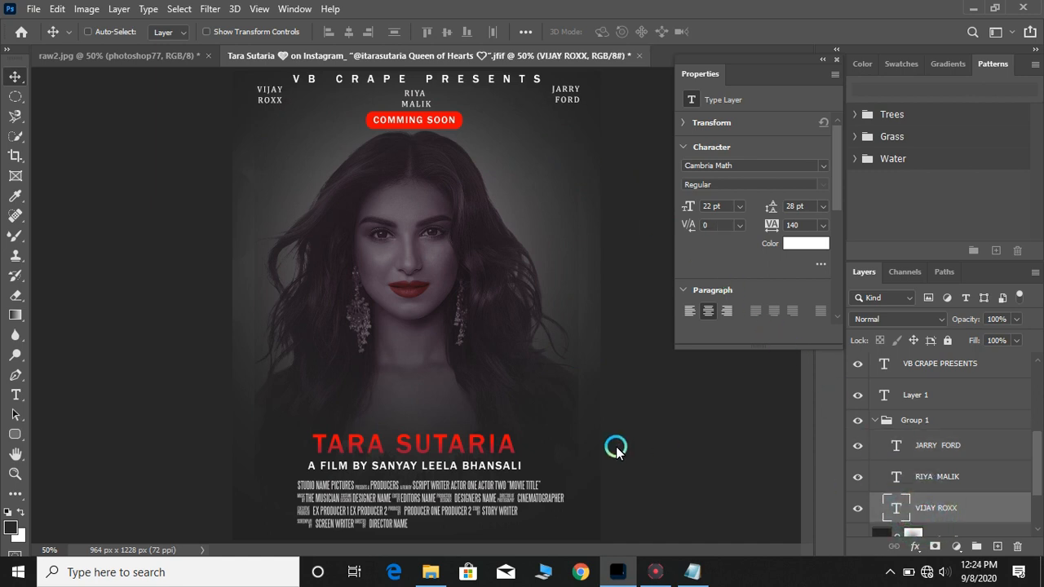